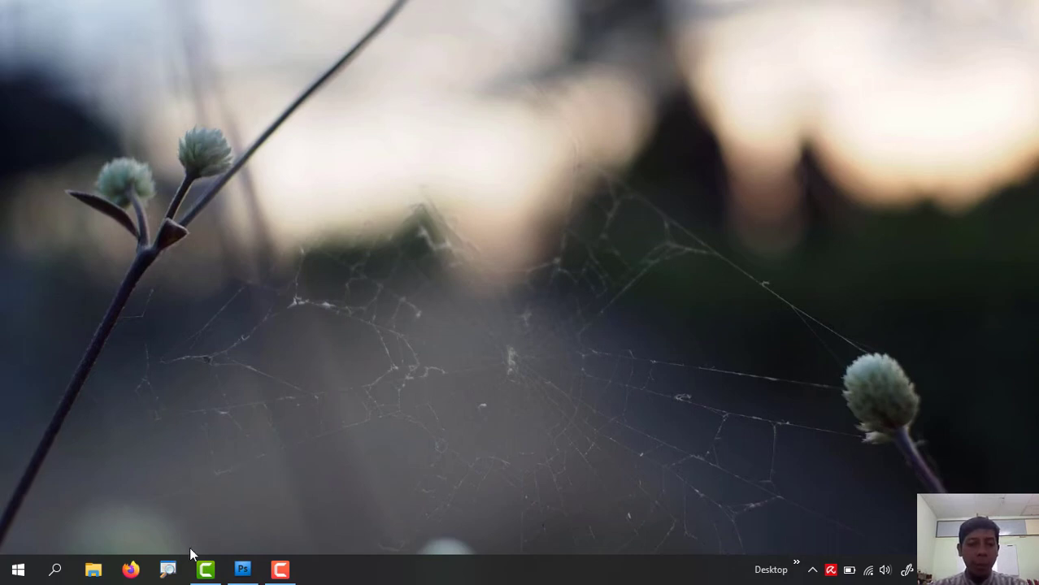
# Step: Switch to Photoshop and open the pikiran-rakyat image from the Pictures folder
pyautogui.click(242, 569)
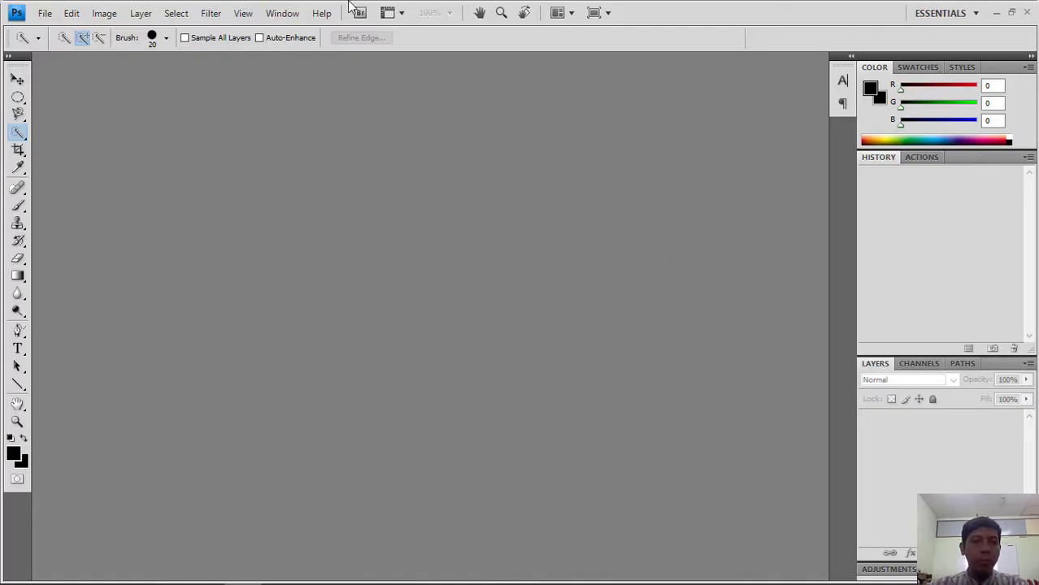
pyautogui.click(44, 13)
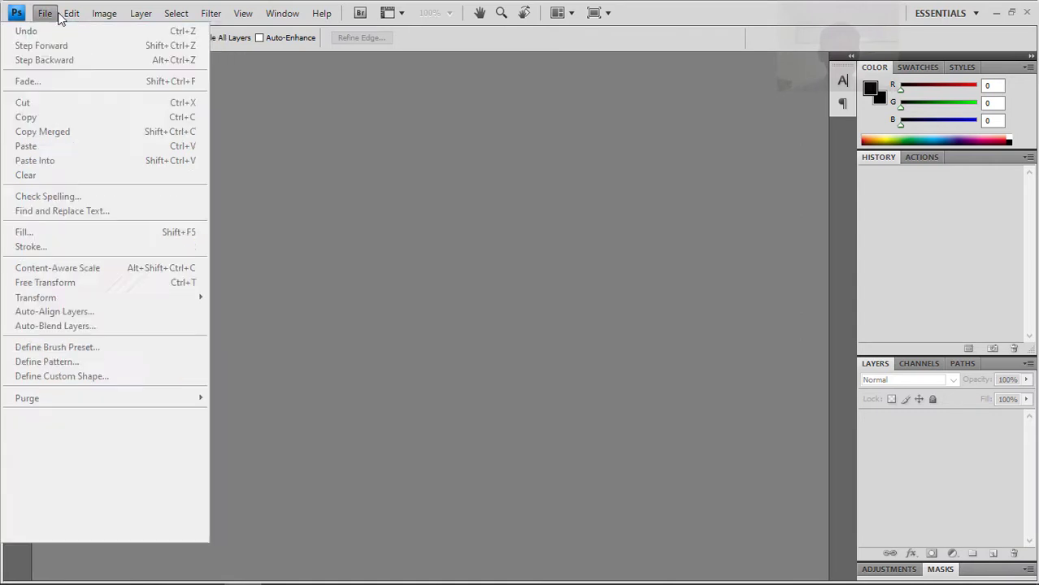
pyautogui.click(55, 17)
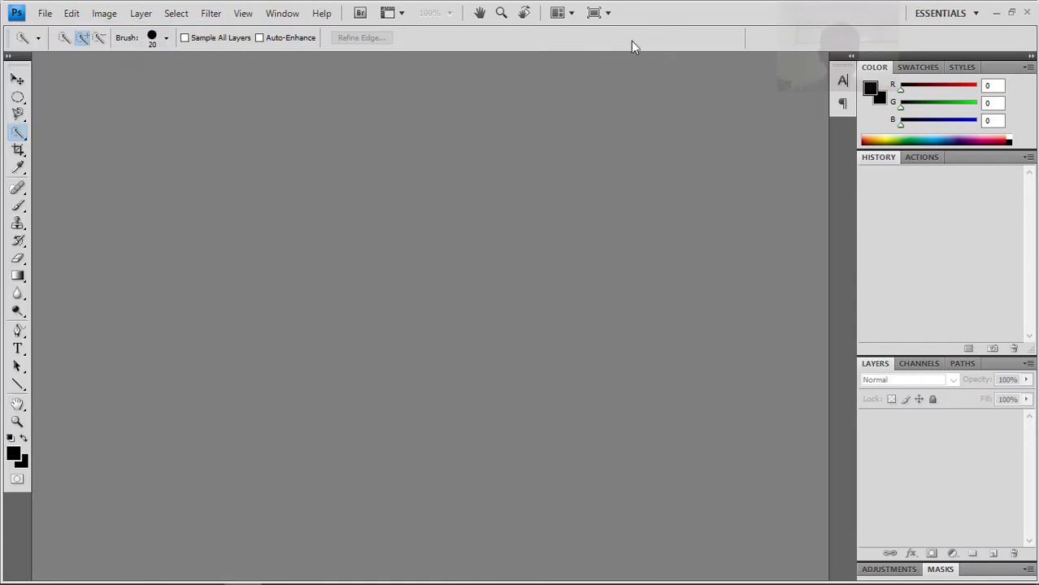
pyautogui.click(44, 13)
pyautogui.click(52, 47)
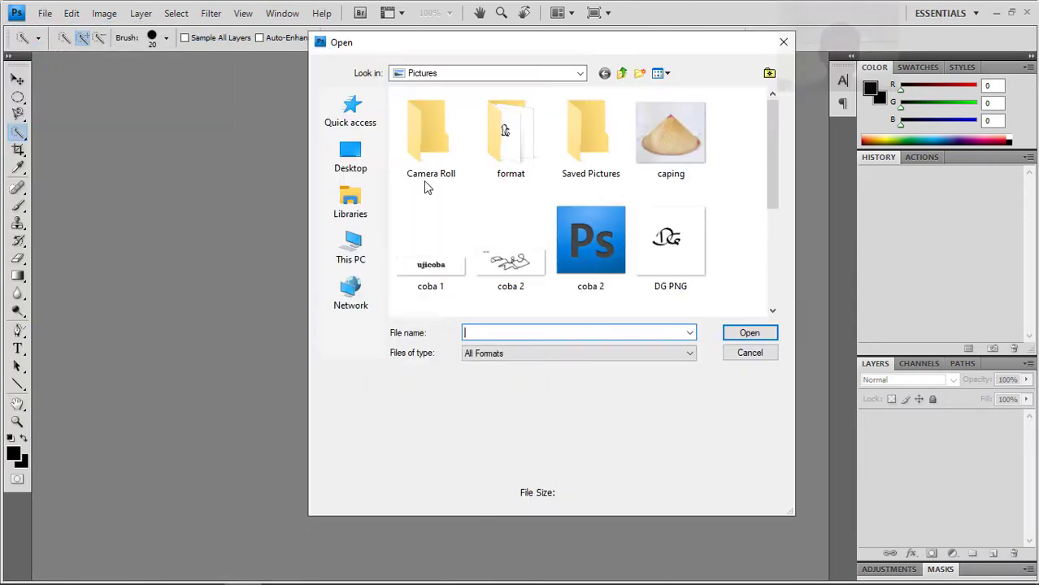
pyautogui.moveTo(773, 158); pyautogui.dragTo(772, 273)
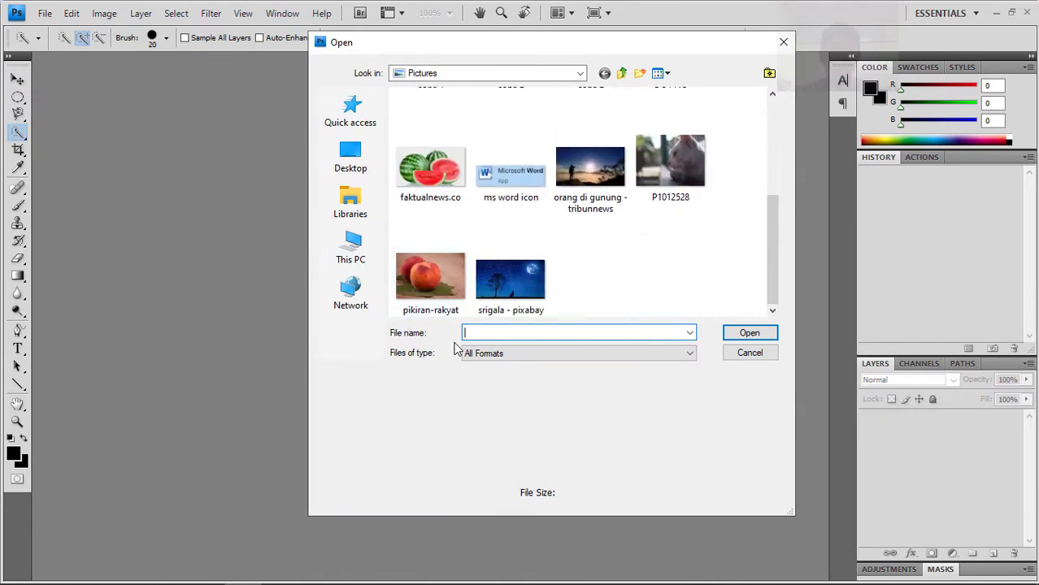
pyautogui.click(452, 272)
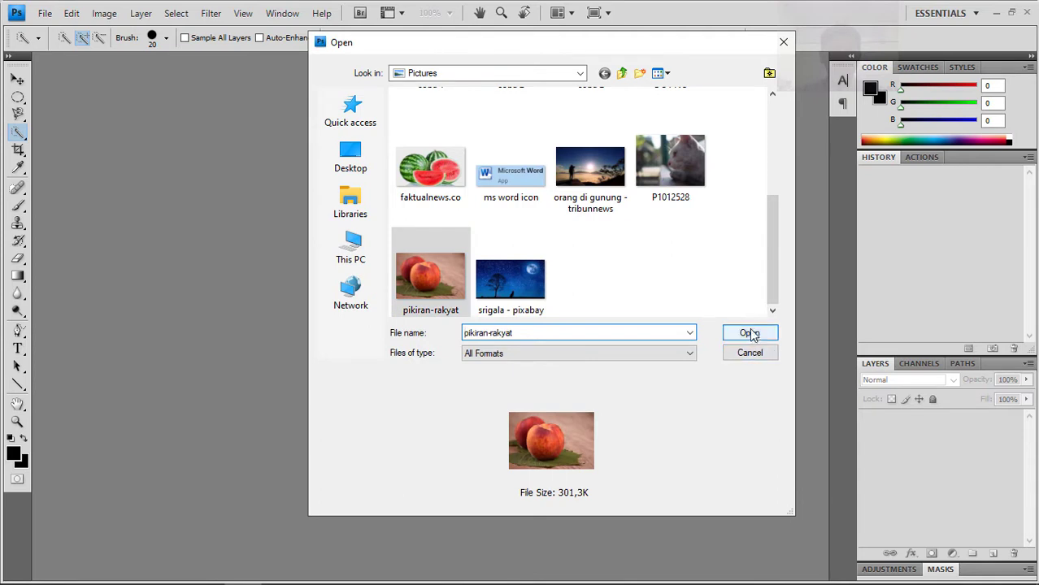
pyautogui.click(748, 332)
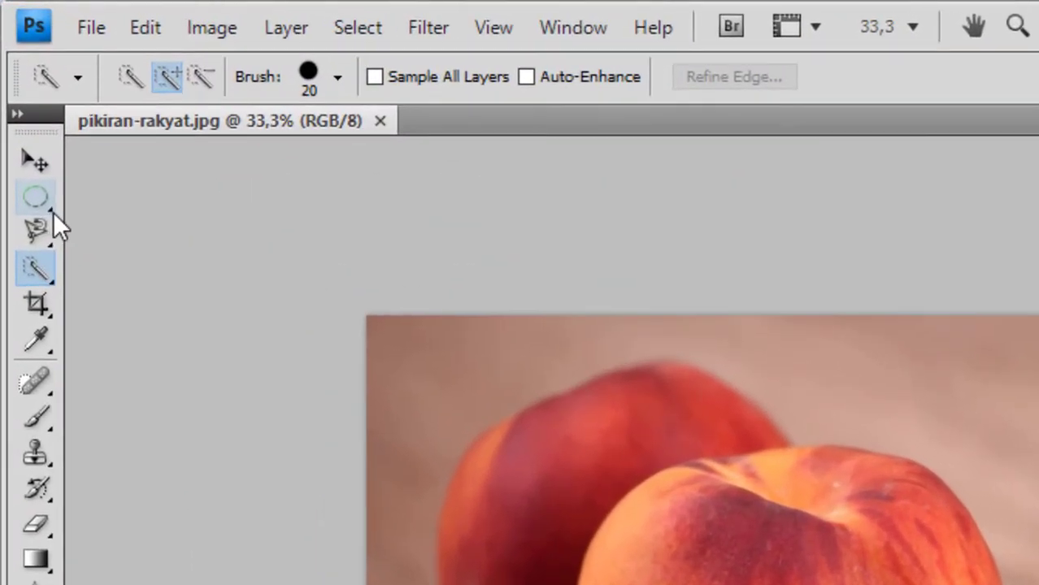
pyautogui.click(50, 208)
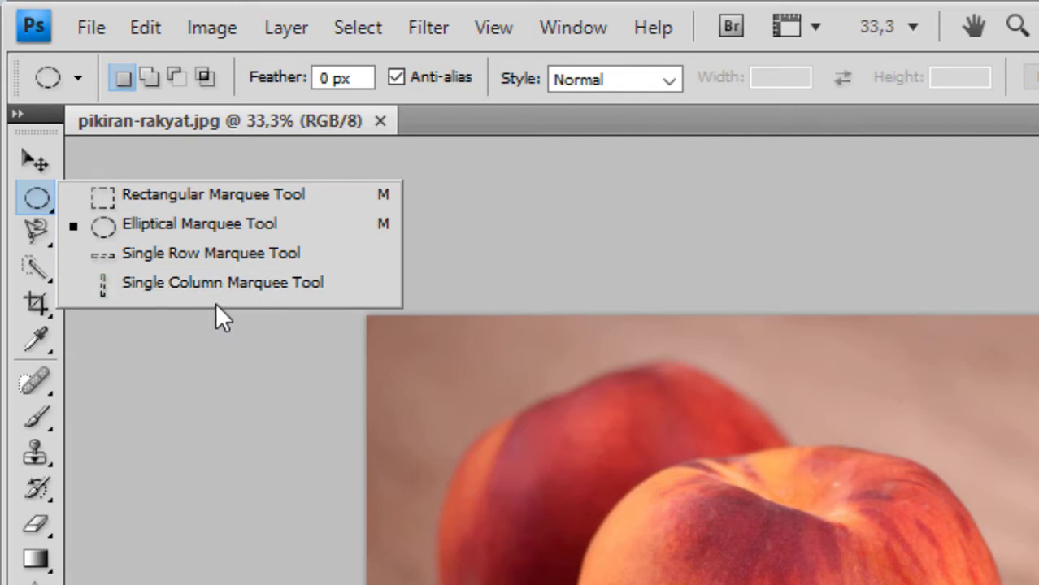
pyautogui.click(51, 239)
pyautogui.click(54, 248)
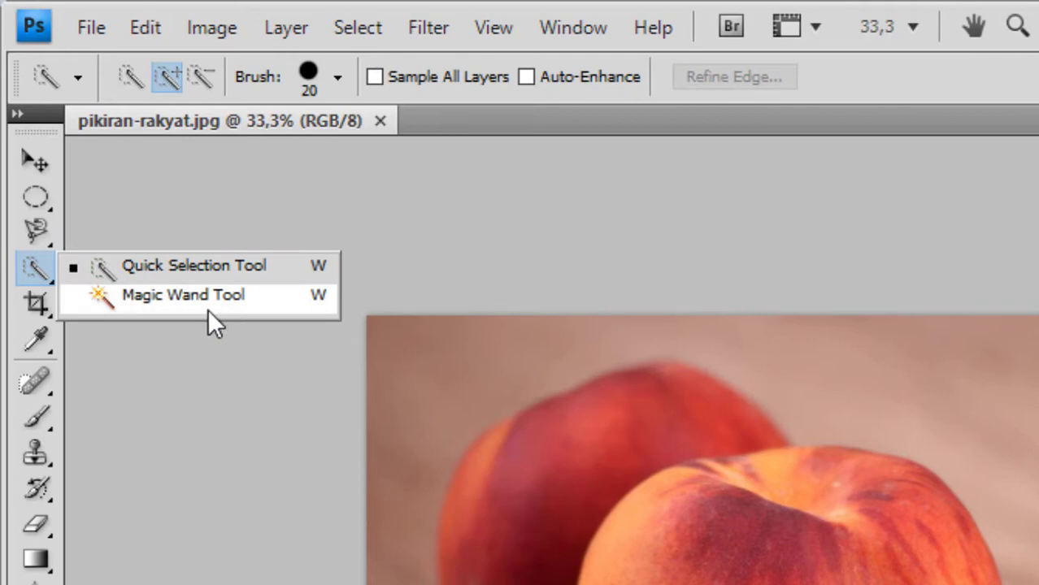
pyautogui.click(51, 240)
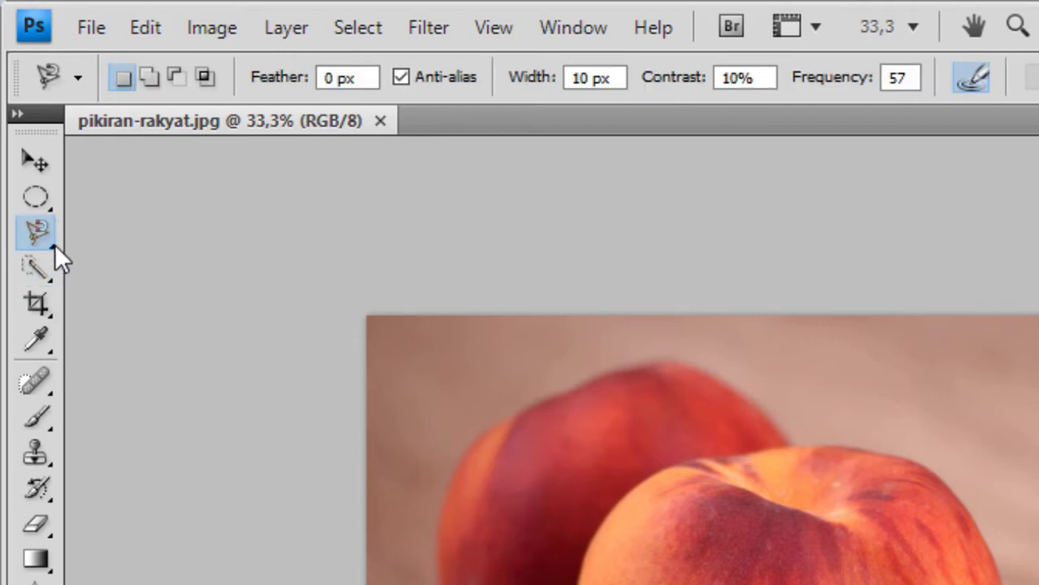
pyautogui.click(54, 244)
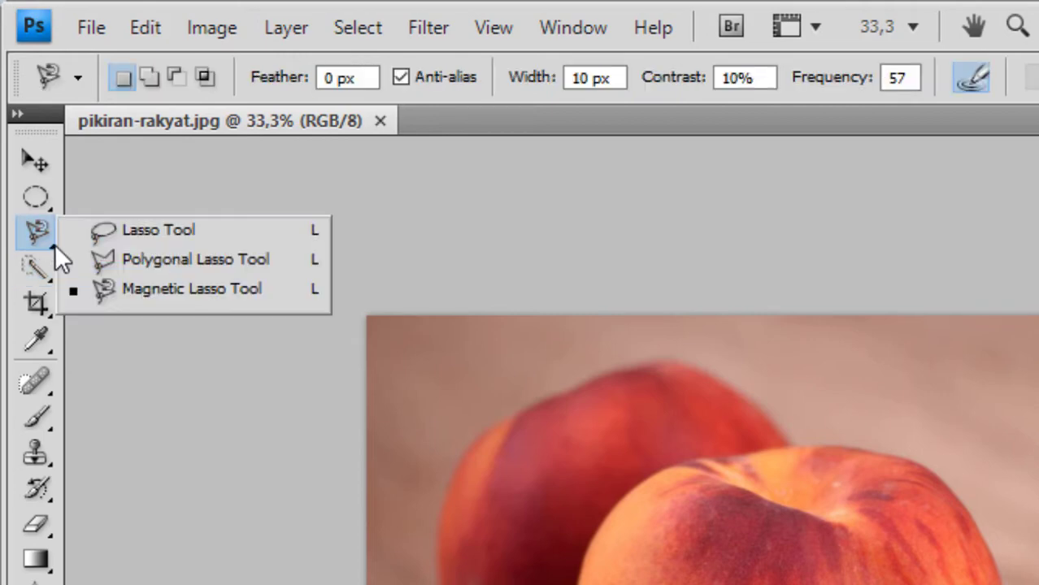
pyautogui.click(232, 286)
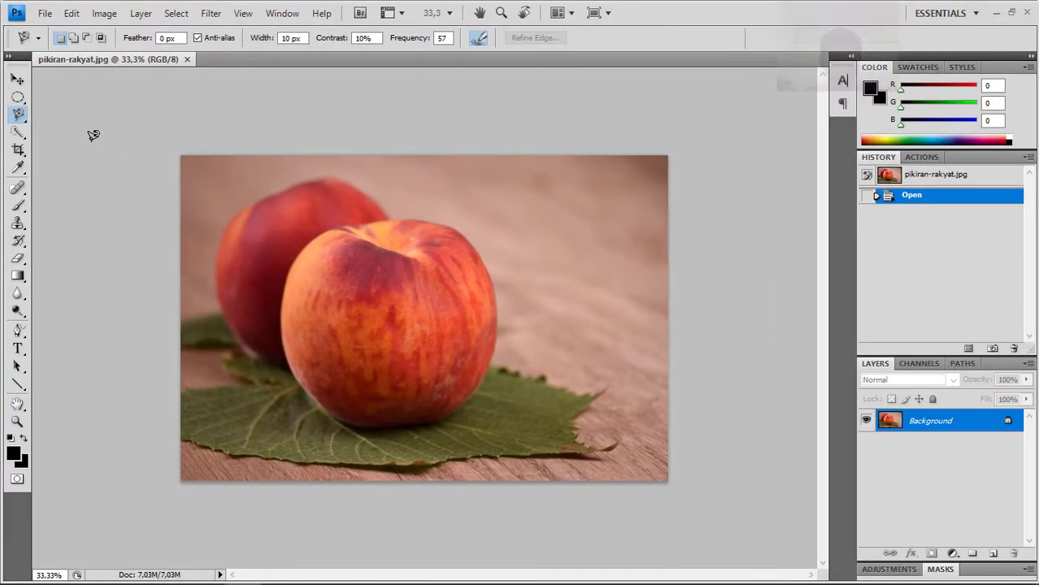
# Step: Try selecting different areas of the wooden background around the peaches with the Magic Wand tool at a tolerance of 32
pyautogui.moveTo(23, 134); pyautogui.dragTo(120, 151)
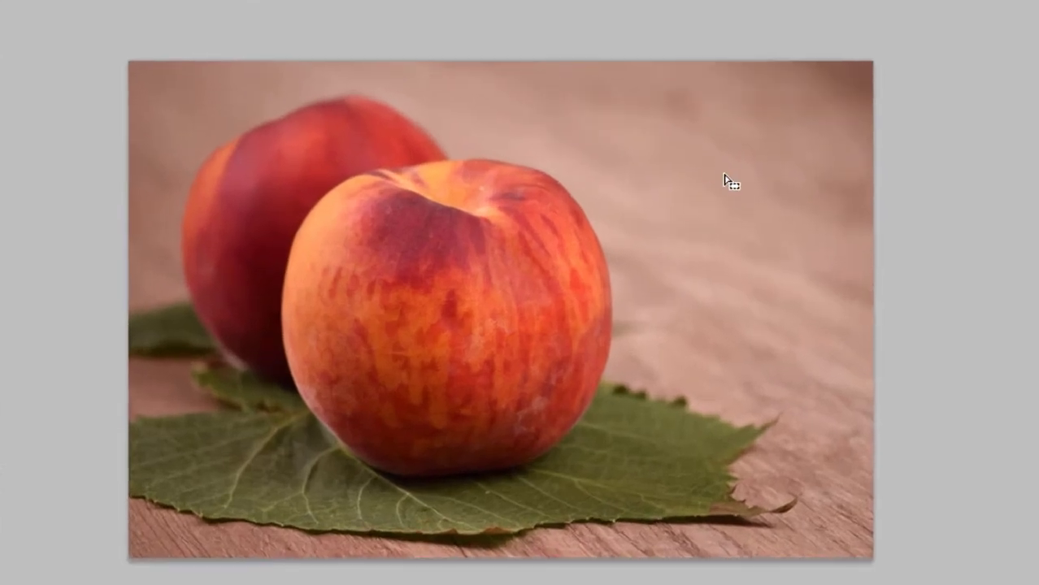
pyautogui.click(578, 247)
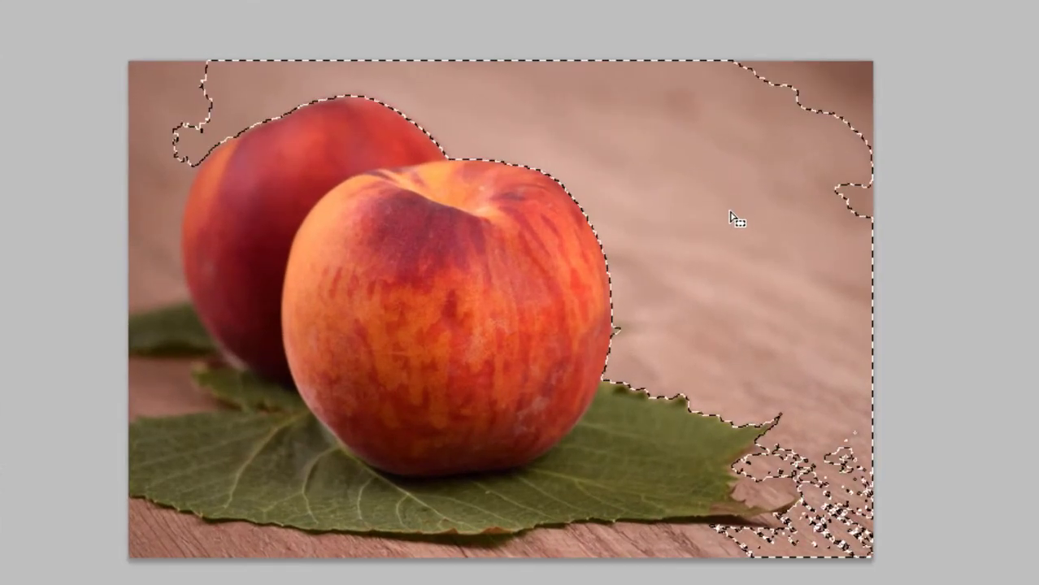
pyautogui.click(846, 99)
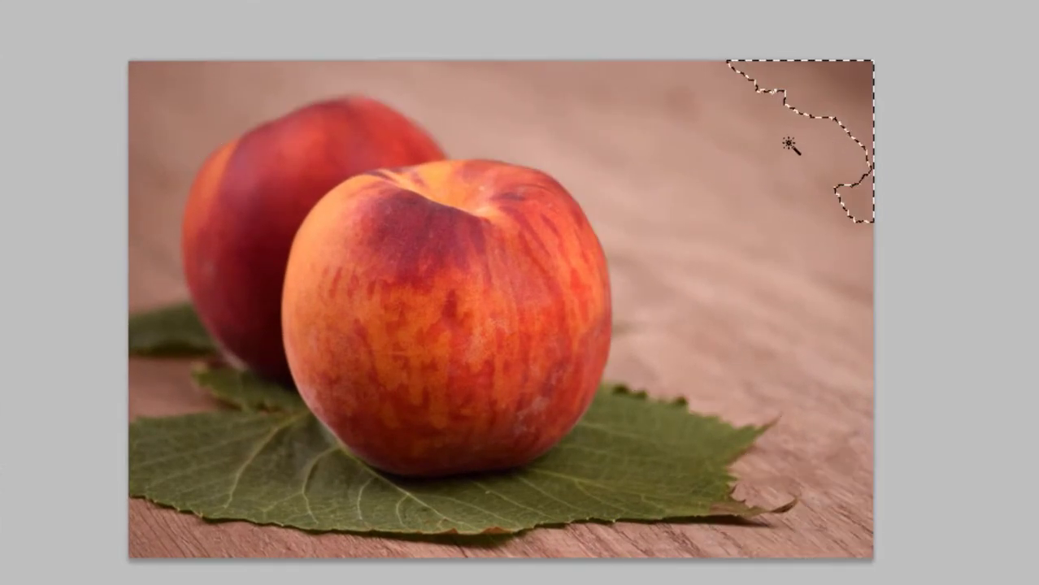
pyautogui.keyDown('alt'); pyautogui.click(817, 136); pyautogui.keyUp('alt')
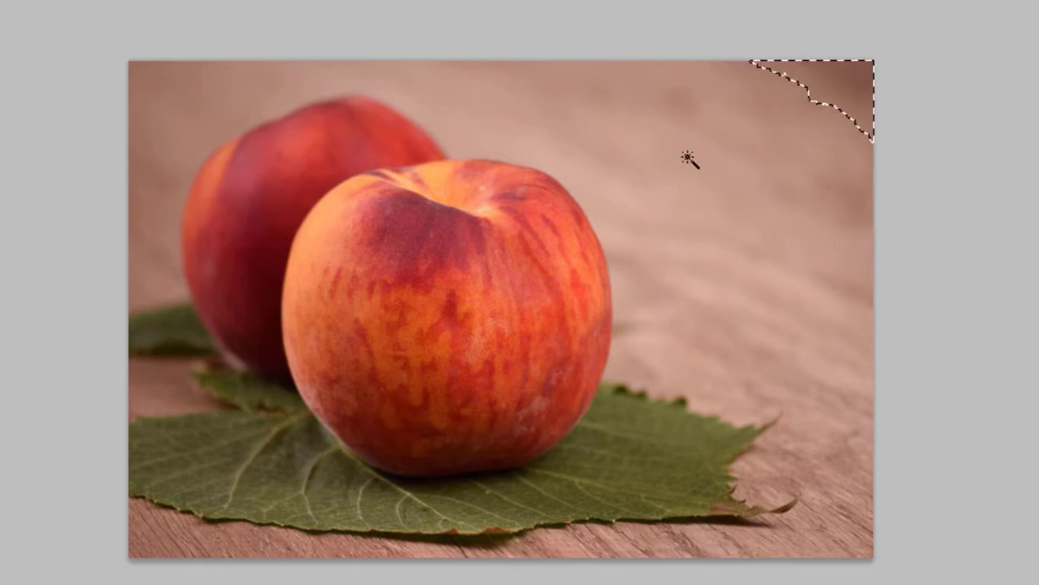
pyautogui.keyDown('shift'); pyautogui.click(780, 224); pyautogui.keyUp('shift')
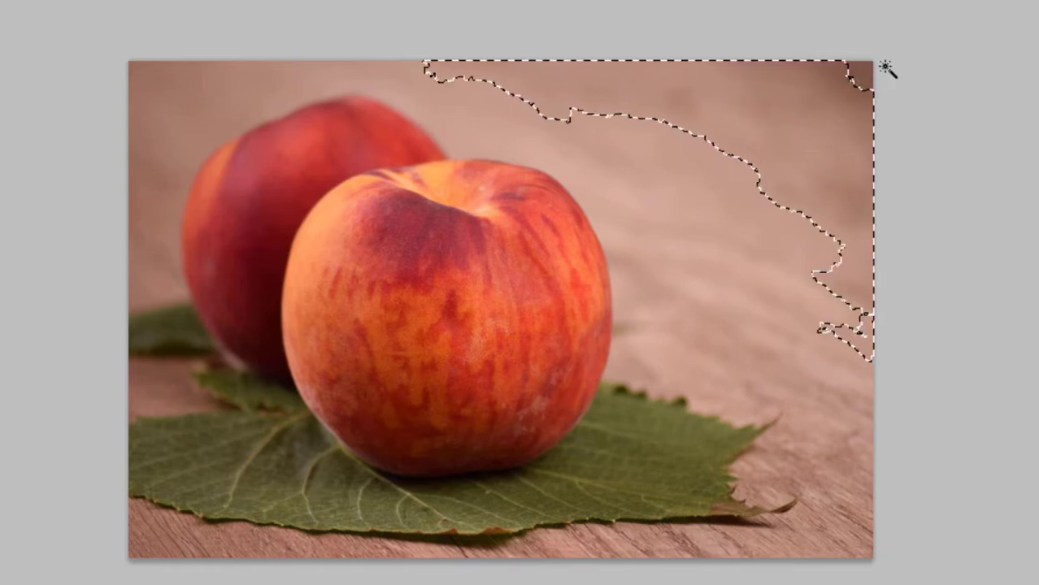
pyautogui.hotkey('ctrl', 'z')
pyautogui.moveTo(832, 114); pyautogui.dragTo(700, 303)
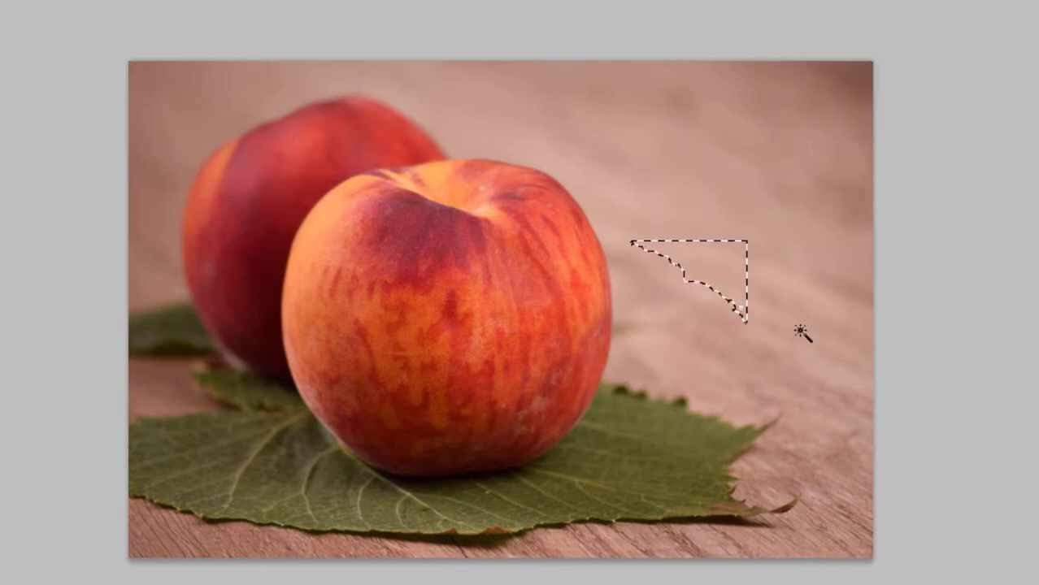
pyautogui.click(820, 158)
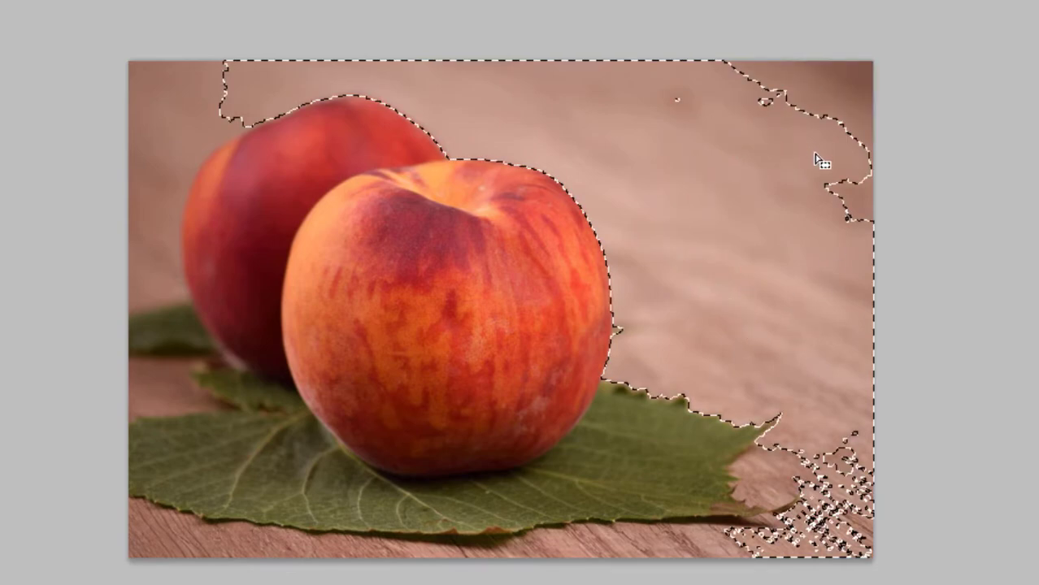
pyautogui.click(179, 130)
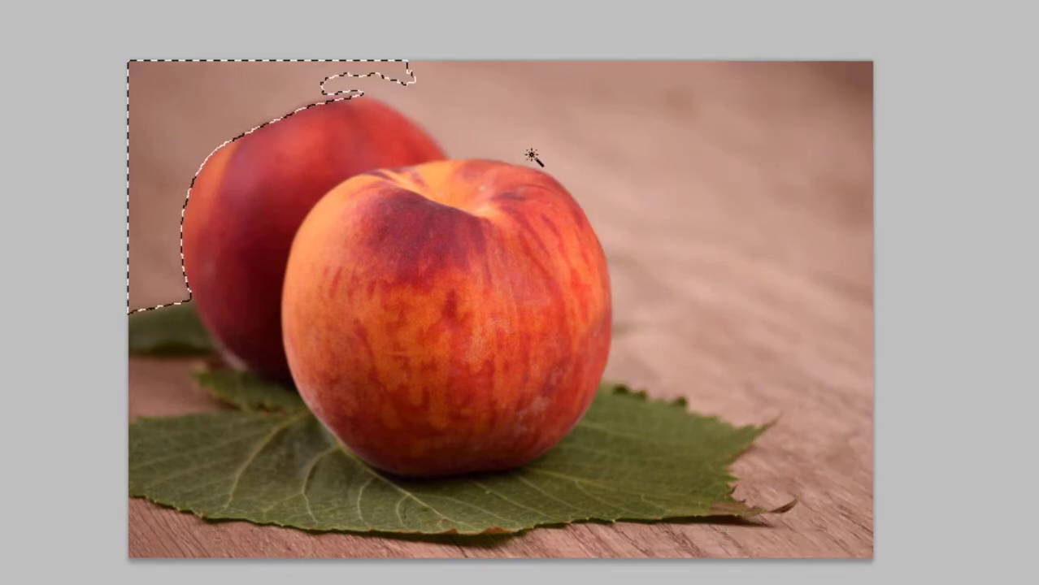
pyautogui.click(639, 158)
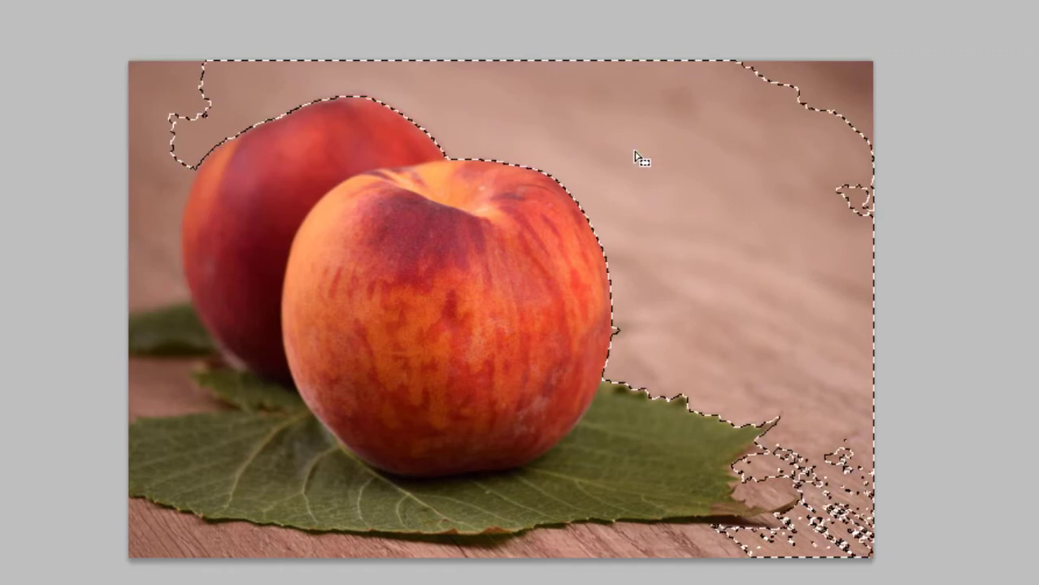
pyautogui.click(841, 95)
pyautogui.click(712, 258)
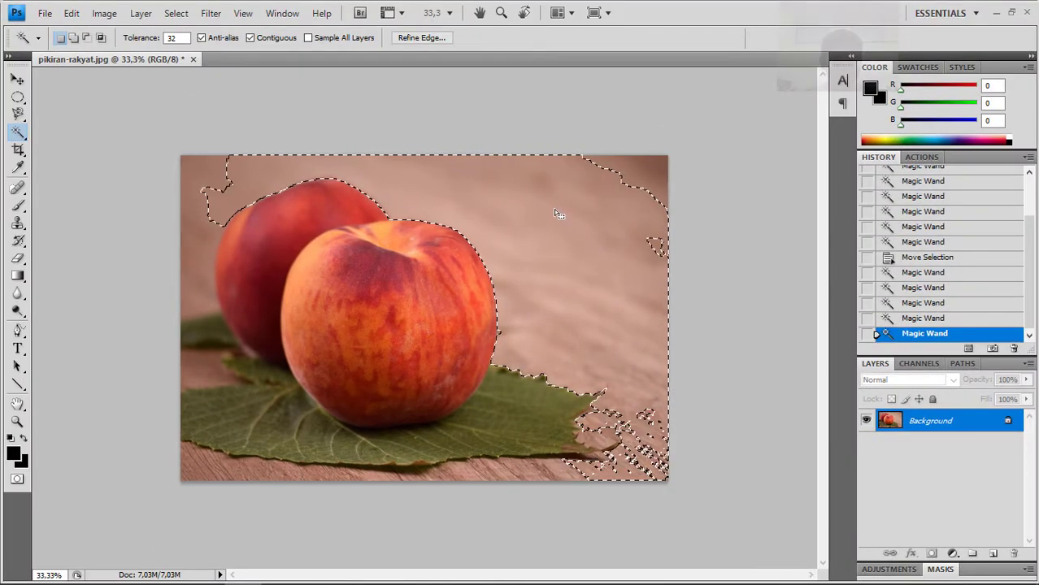
# Step: Deselect the Magic Wand selection of the background
pyautogui.click(82, 16)
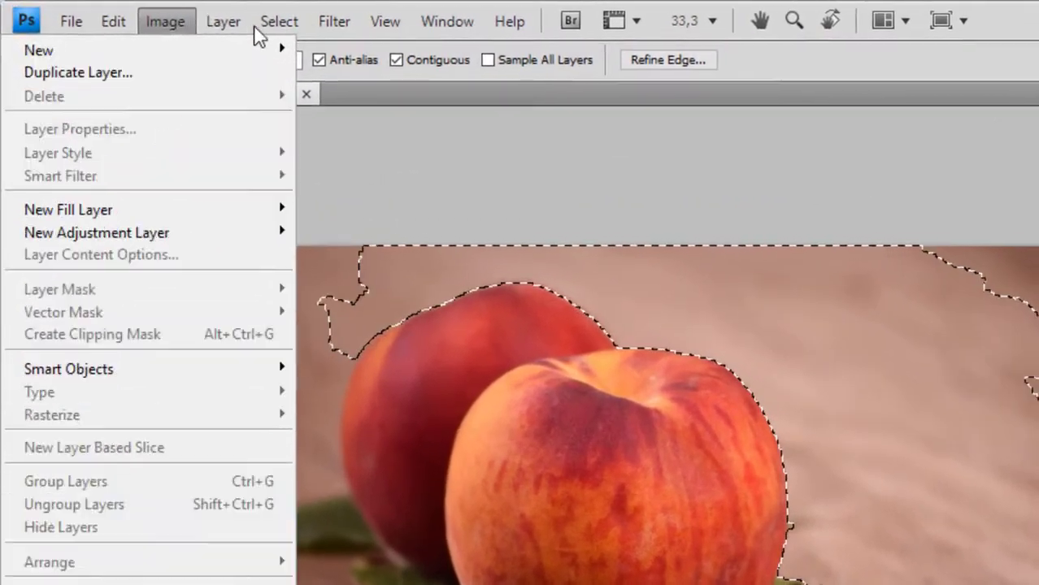
pyautogui.moveTo(177, 13)
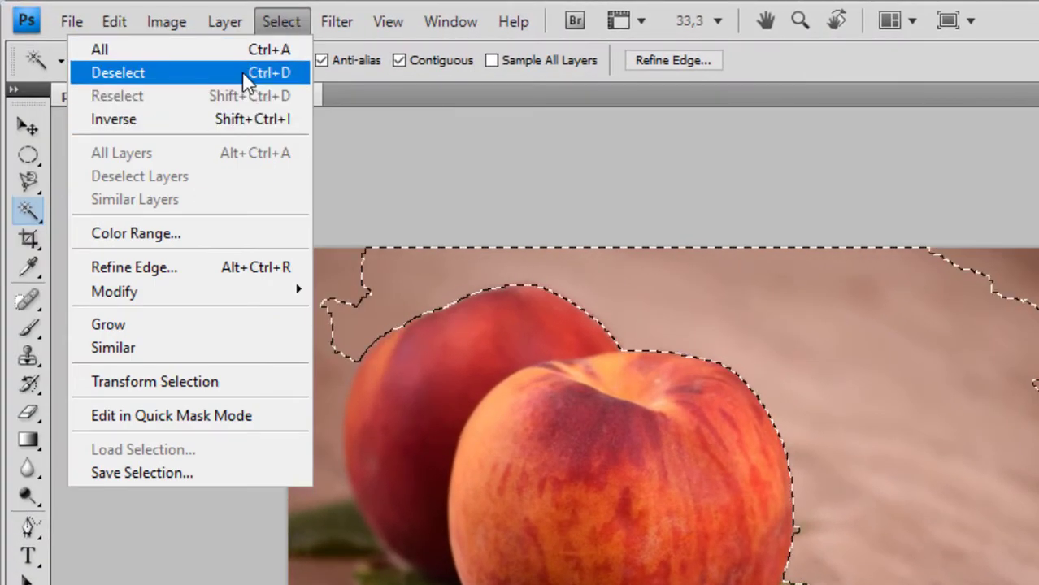
pyautogui.click(280, 73)
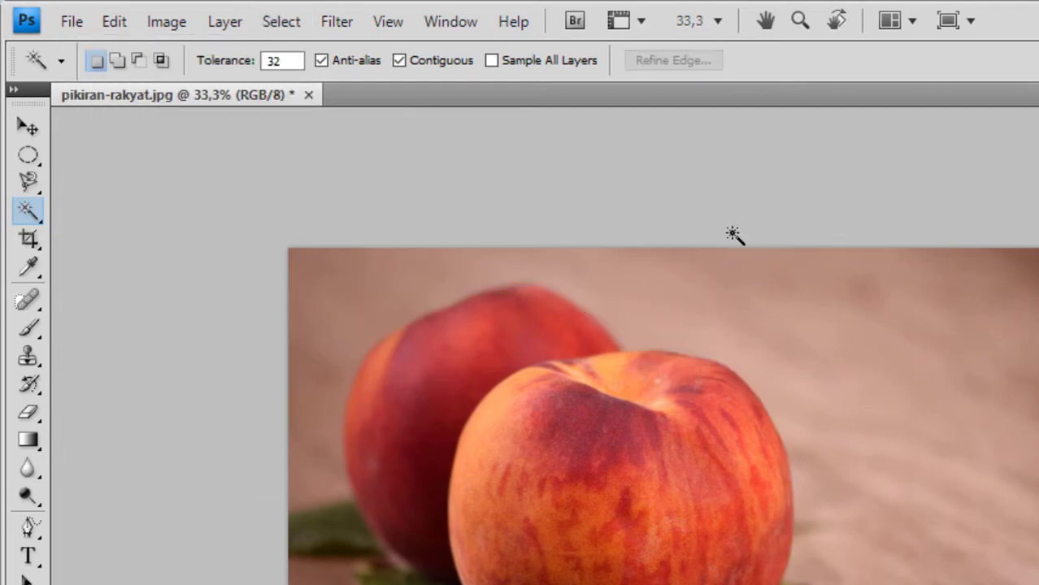
# Step: Select everything surrounding the front peach, including the background, rear peach and leaf, with the Quick Selection tool at brush size 20
pyautogui.rightClick(39, 216)
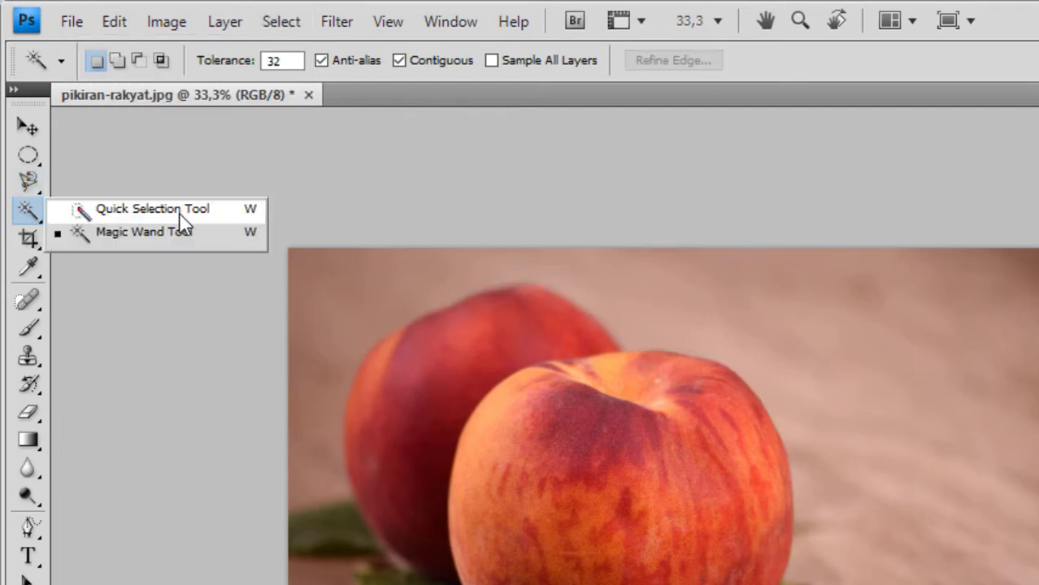
pyautogui.click(189, 211)
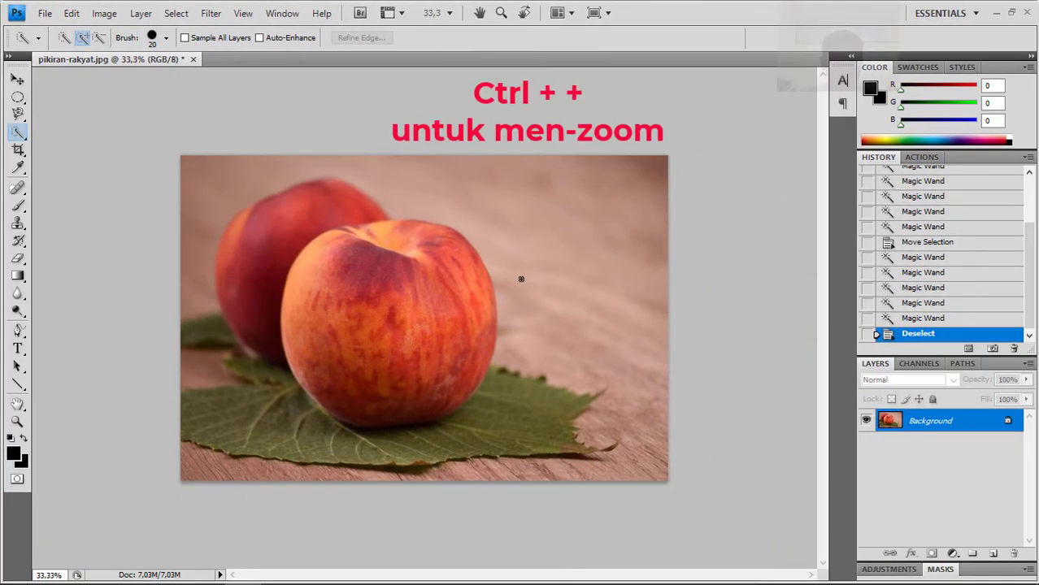
pyautogui.hotkey('ctrl', '+')
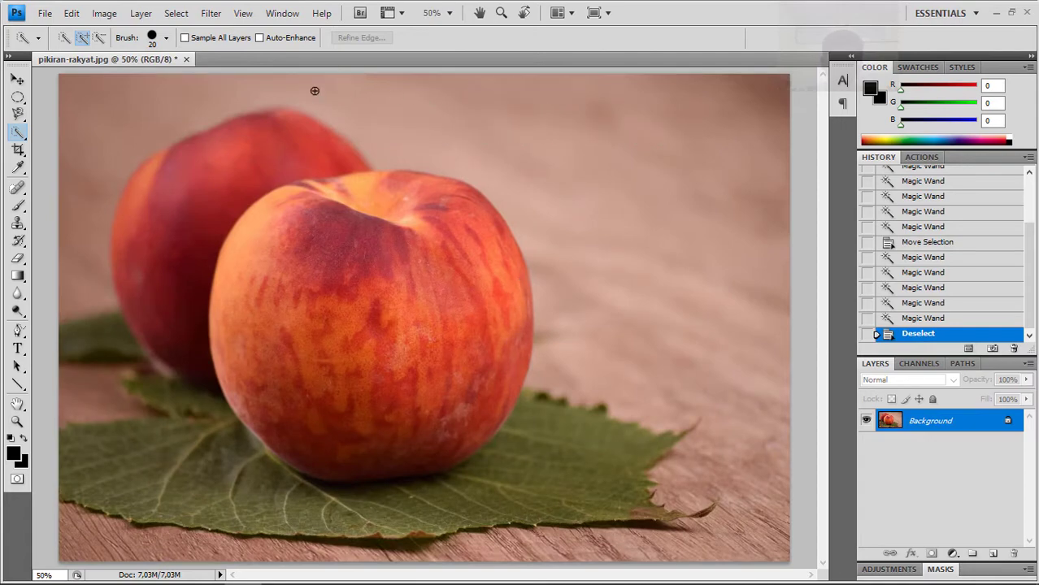
pyautogui.rightClick(14, 137)
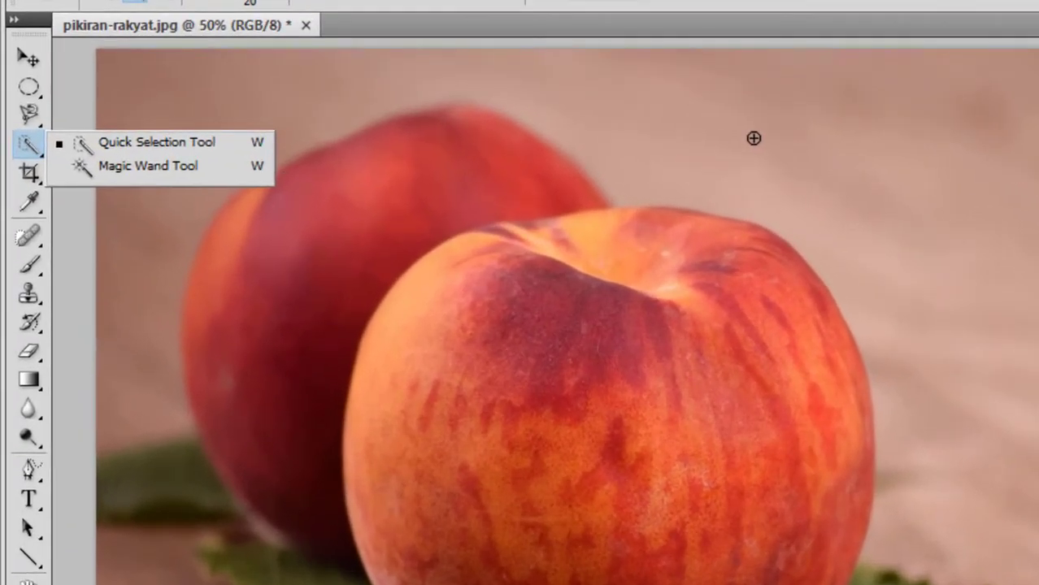
pyautogui.click(696, 134)
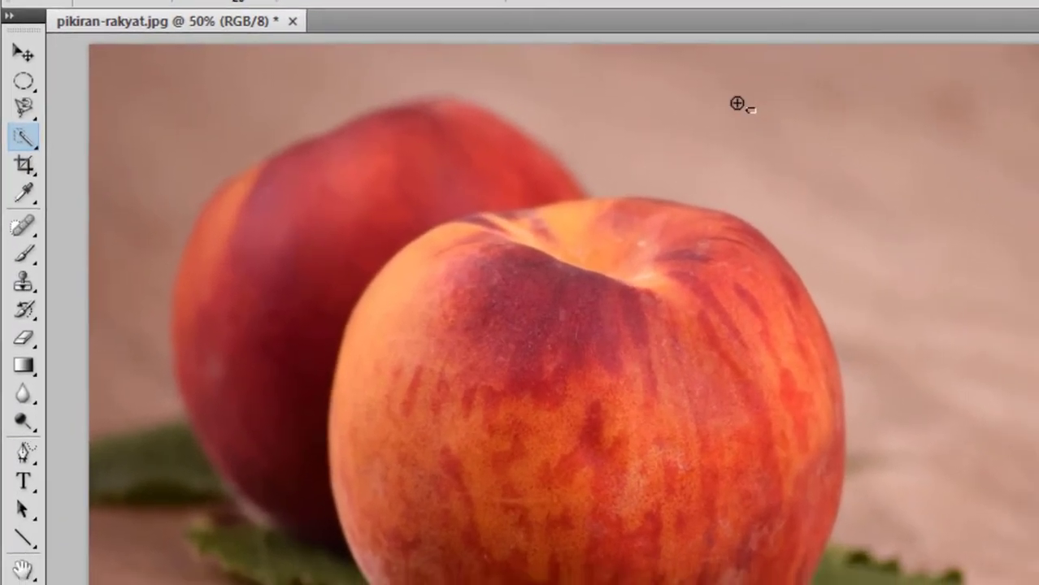
pyautogui.moveTo(701, 111); pyautogui.dragTo(878, 213)
pyautogui.moveTo(704, 146)
pyautogui.mouseDown()
pyautogui.moveTo(758, 198)
pyautogui.moveTo(853, 236)
pyautogui.mouseUp()
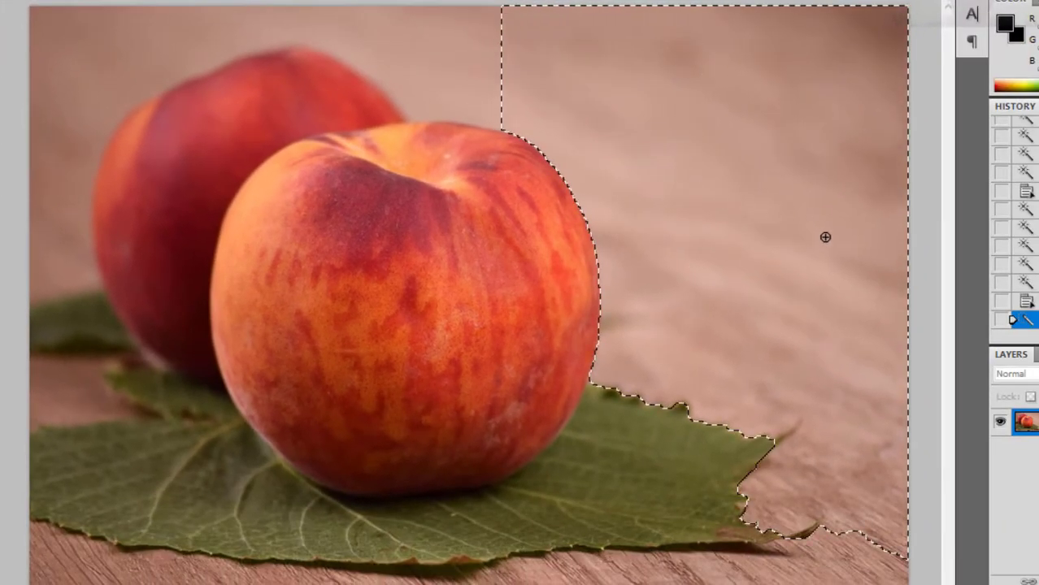
pyautogui.moveTo(517, 35)
pyautogui.mouseDown()
pyautogui.moveTo(498, 56)
pyautogui.moveTo(405, 25)
pyautogui.moveTo(269, 9)
pyautogui.moveTo(79, 49)
pyautogui.moveTo(48, 86)
pyautogui.moveTo(42, 191)
pyautogui.moveTo(85, 410)
pyautogui.moveTo(167, 491)
pyautogui.mouseUp()
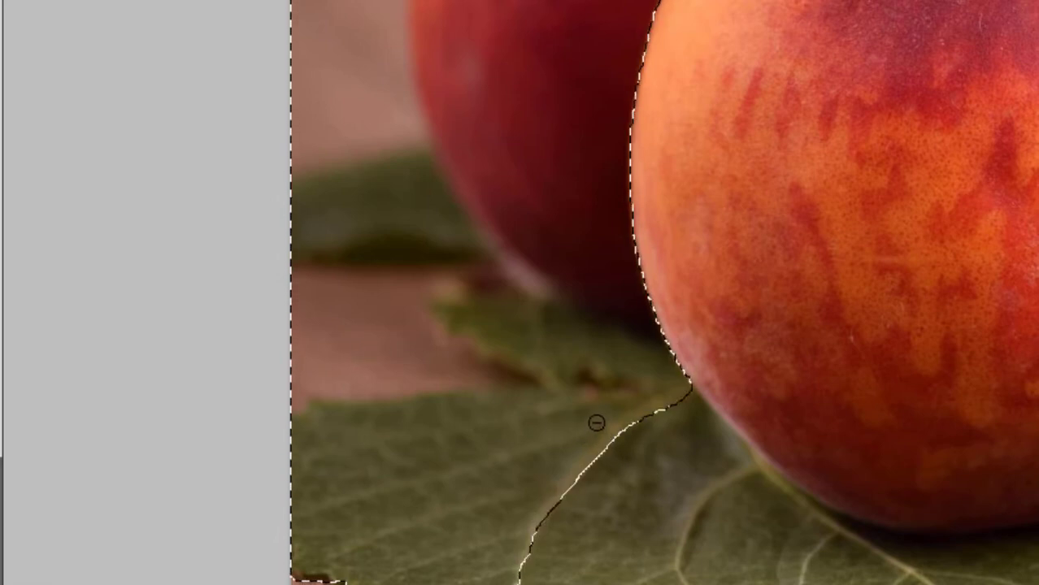
# Step: Subtract small areas of the leaf beside the front peach's lower-left edge from the Quick Selection
pyautogui.moveTo(595, 422)
pyautogui.mouseDown()
pyautogui.moveTo(611, 401)
pyautogui.moveTo(665, 397)
pyautogui.mouseUp()
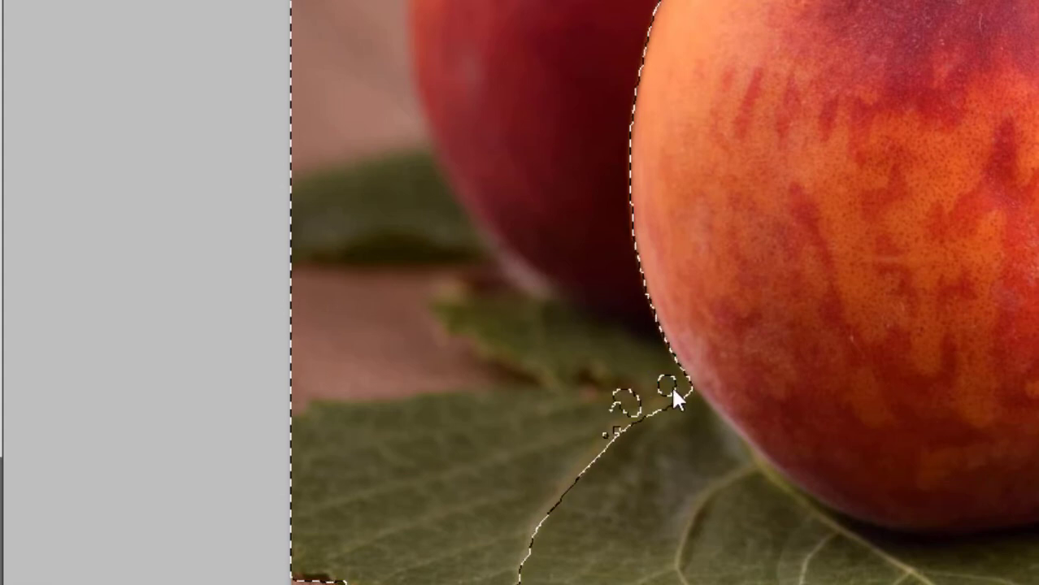
pyautogui.moveTo(678, 398); pyautogui.dragTo(668, 398)
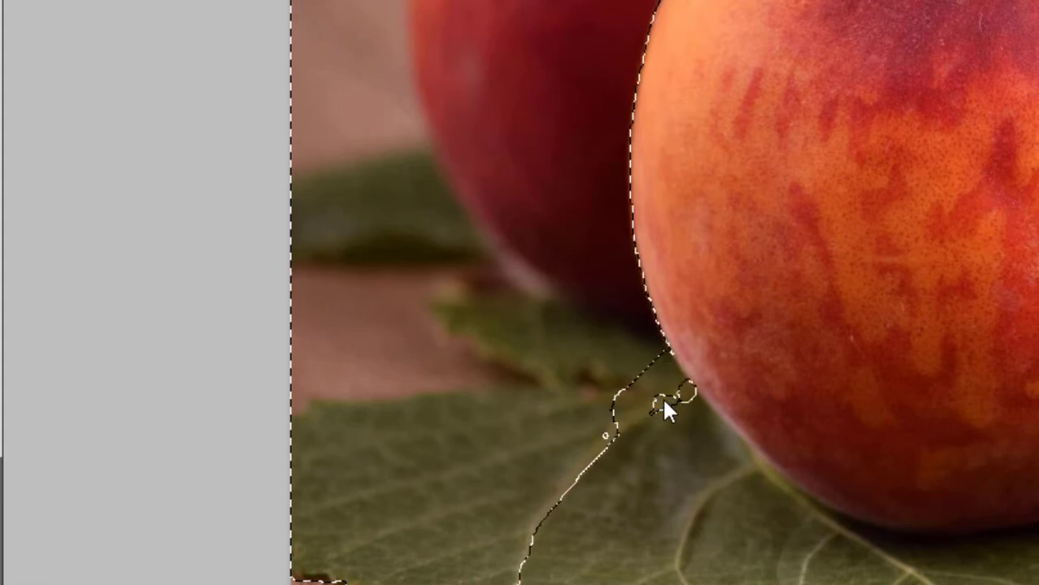
pyautogui.click(667, 401)
pyautogui.click(653, 346)
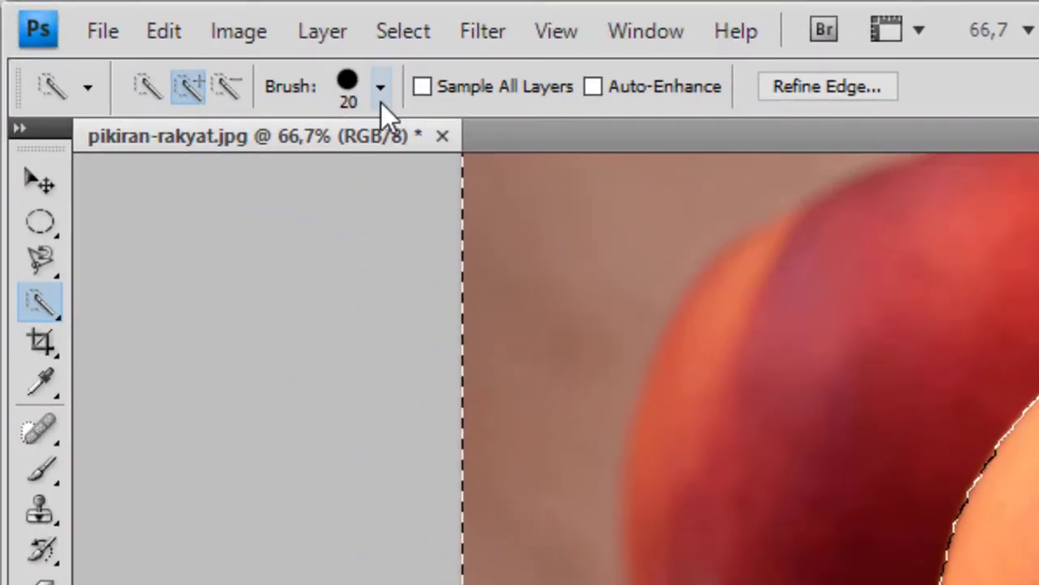
# Step: Set the Quick Selection brush diameter to 74 px
pyautogui.click(384, 87)
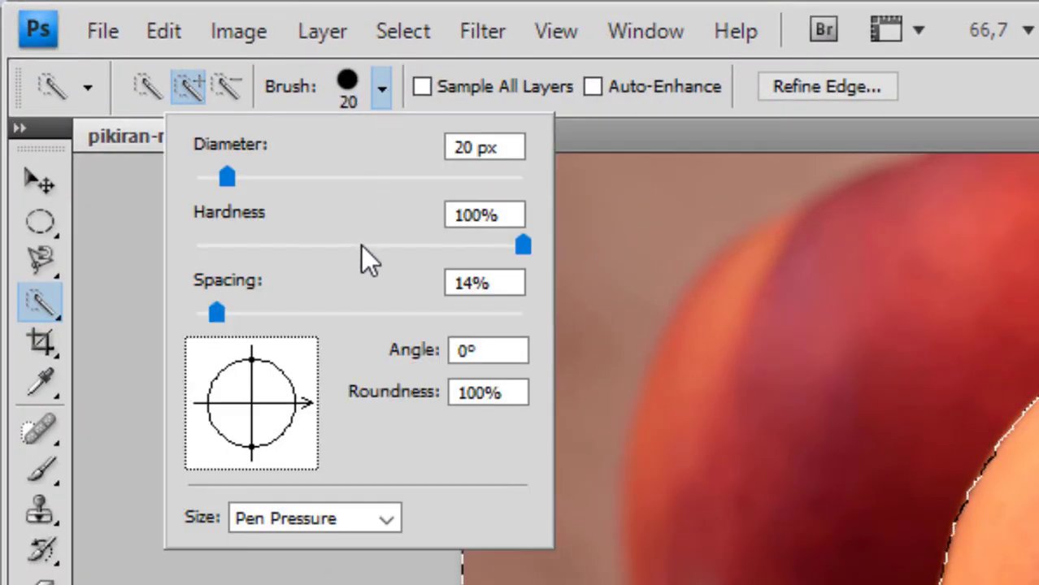
pyautogui.click(240, 178)
pyautogui.moveTo(312, 192); pyautogui.dragTo(316, 192)
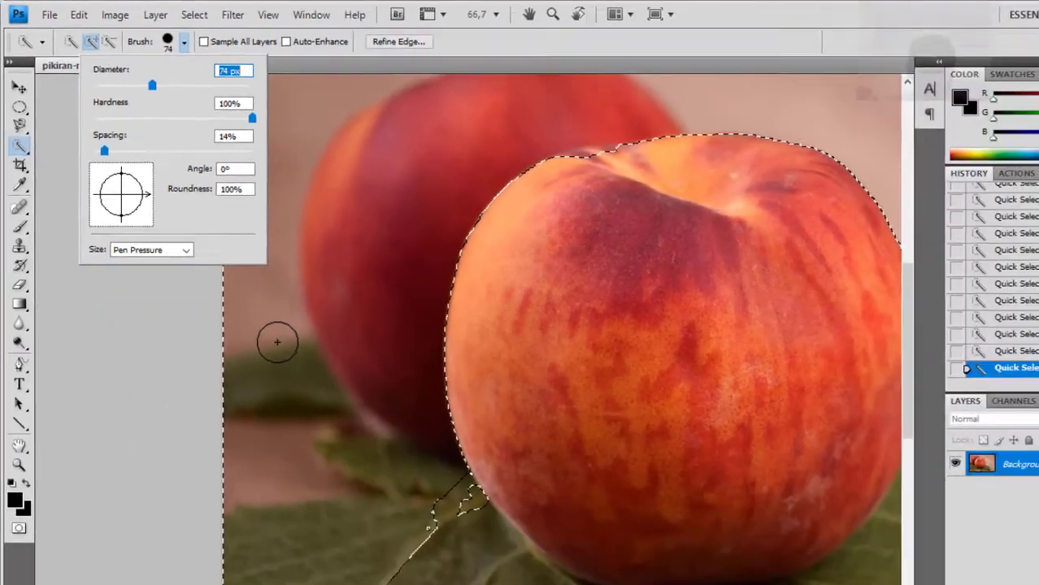
pyautogui.click(253, 326)
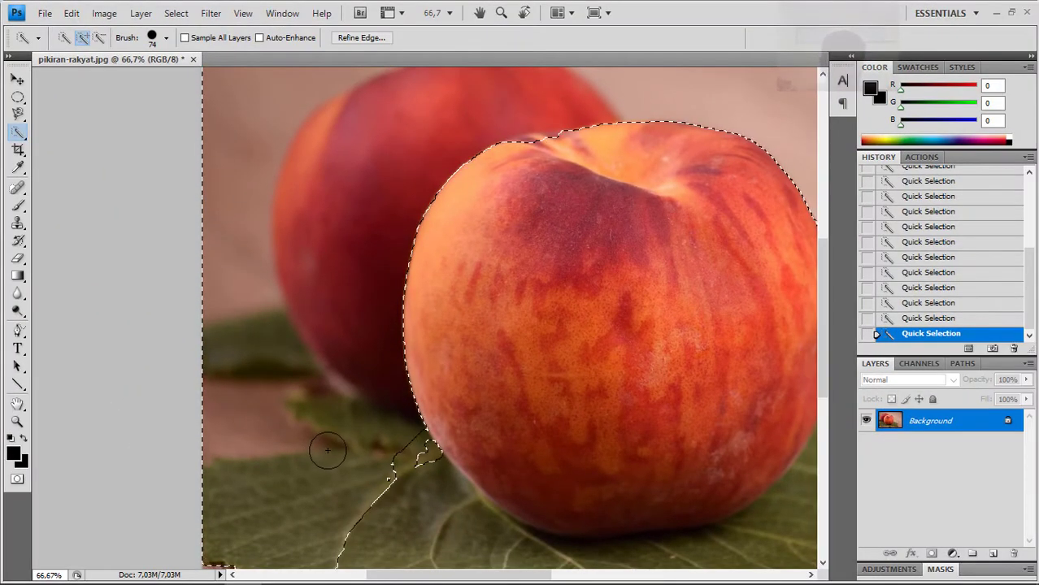
# Step: Subtract the large leaf beneath the front peach from the Quick Selection, and clear the whole selection
pyautogui.press('alt')
pyautogui.moveTo(376, 477)
pyautogui.mouseDown()
pyautogui.moveTo(367, 436)
pyautogui.moveTo(336, 429)
pyautogui.moveTo(329, 444)
pyautogui.mouseUp()
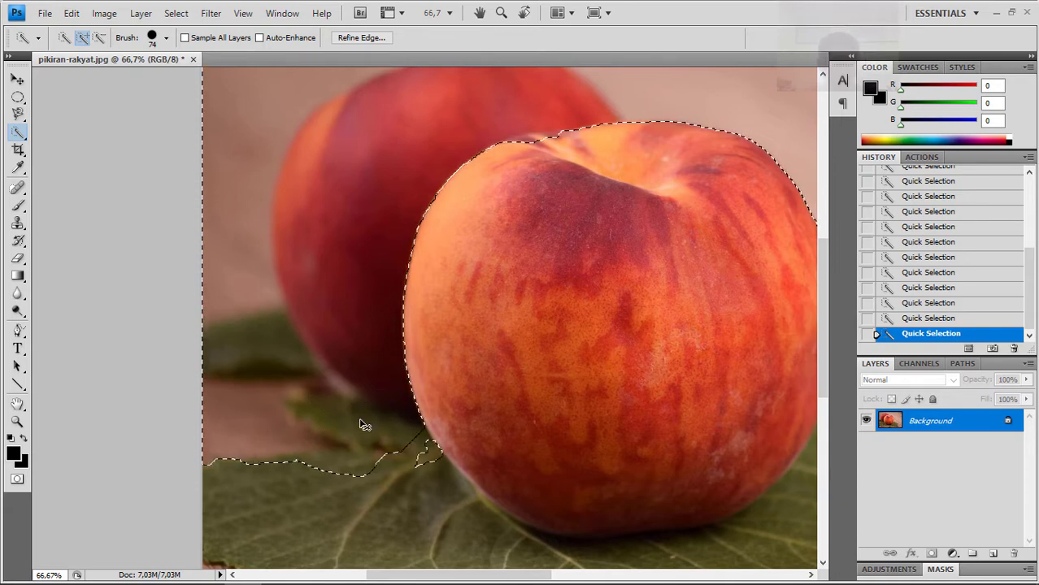
pyautogui.hotkey('ctrl', 'd')
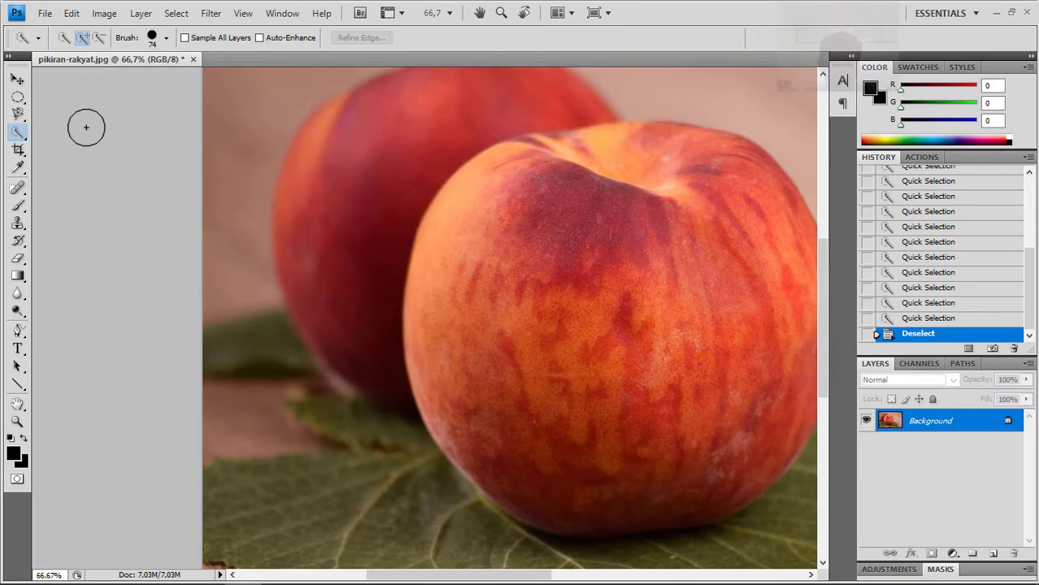
# Step: Try a diameter of 31 px for the Quick Selection brush
pyautogui.click(168, 38)
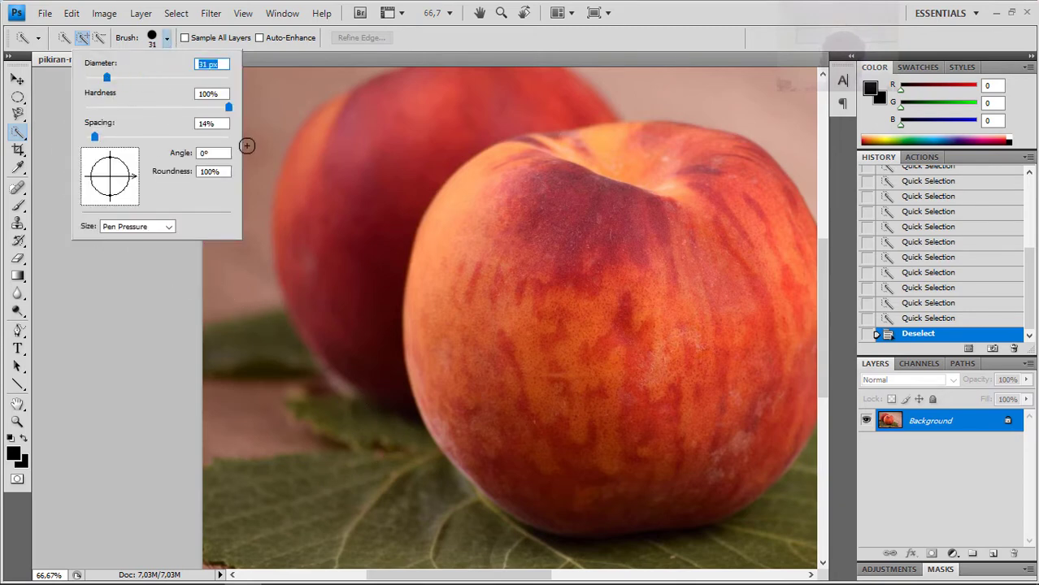
pyautogui.press('Return')
# Step: Trace the front peach's left edge and the leaf outline with the Magnetic Lasso, close the path, and deselect it
pyautogui.moveTo(18, 114); pyautogui.dragTo(105, 140)
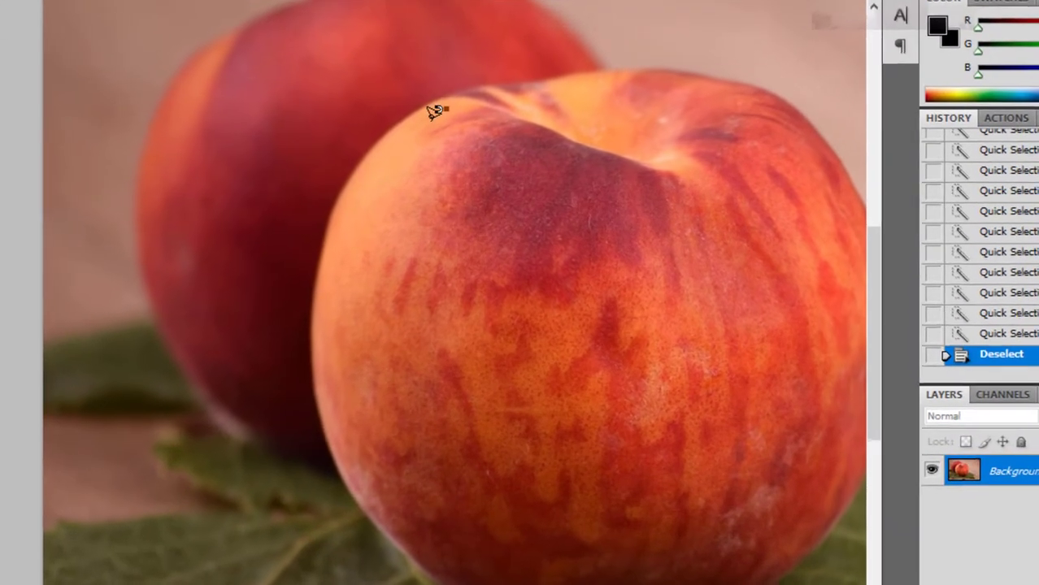
pyautogui.click(451, 122)
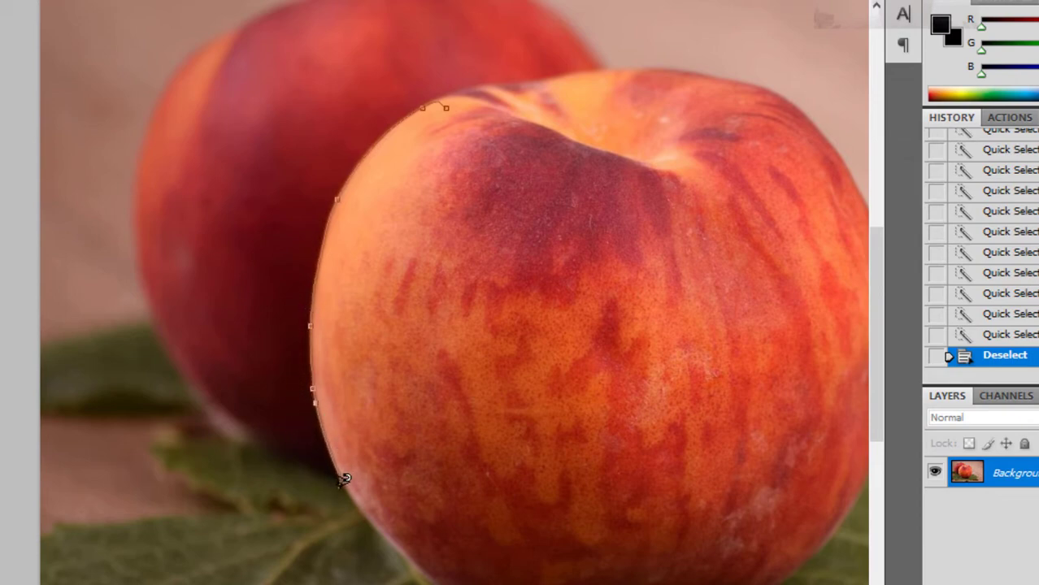
pyautogui.click(257, 445)
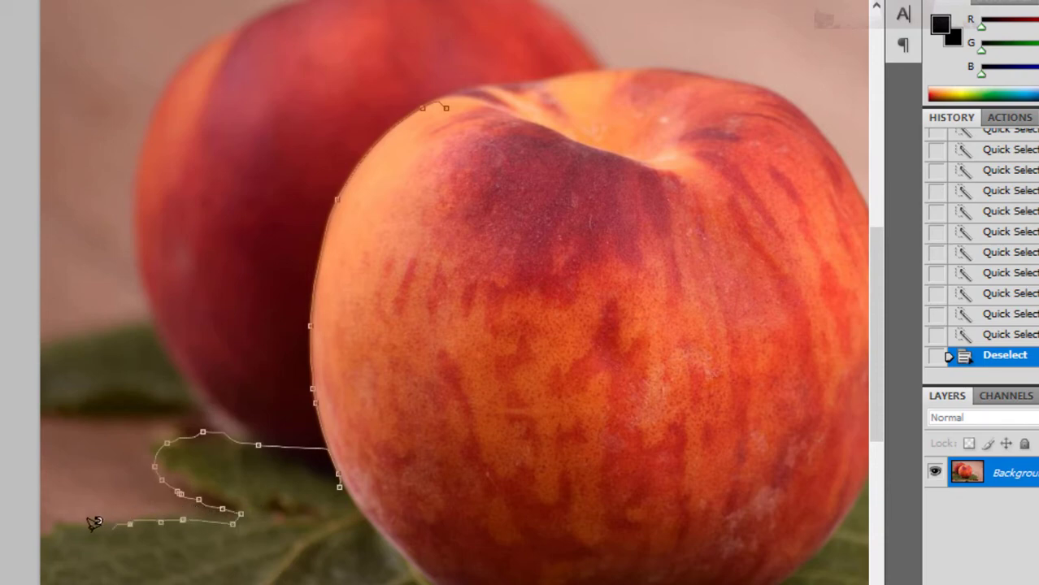
pyautogui.doubleClick(46, 537)
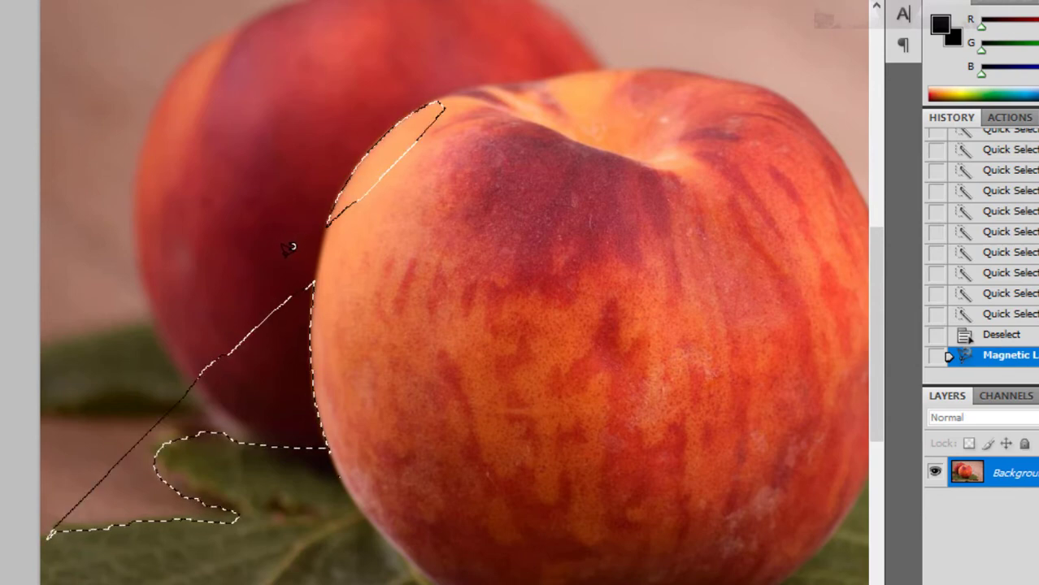
pyautogui.hotkey('ctrl', 'd')
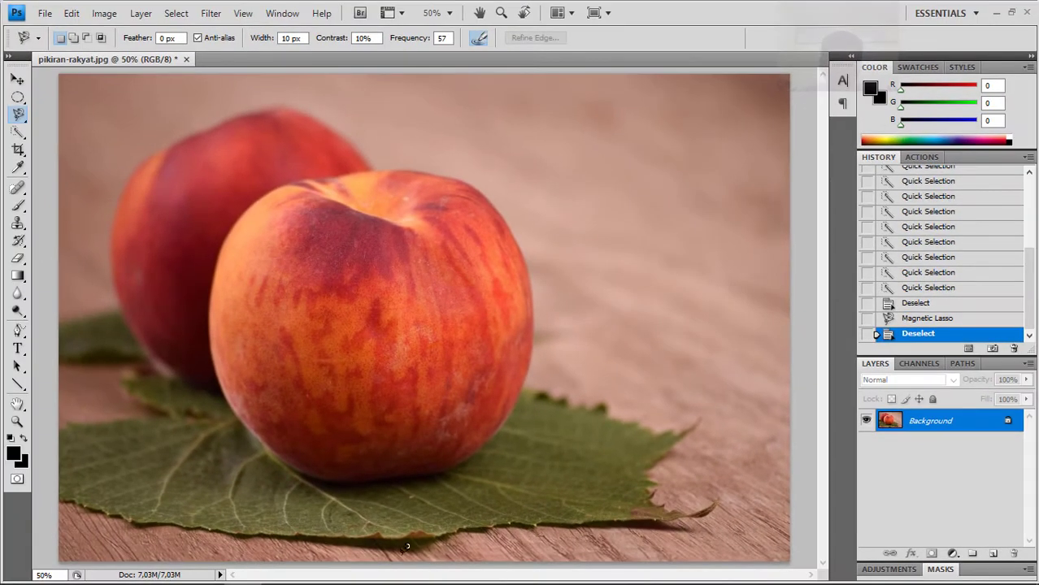
# Step: Delete the wooden background to the right of the front peach using a Quick Selection at brush size 74, and deselect
pyautogui.click(19, 134)
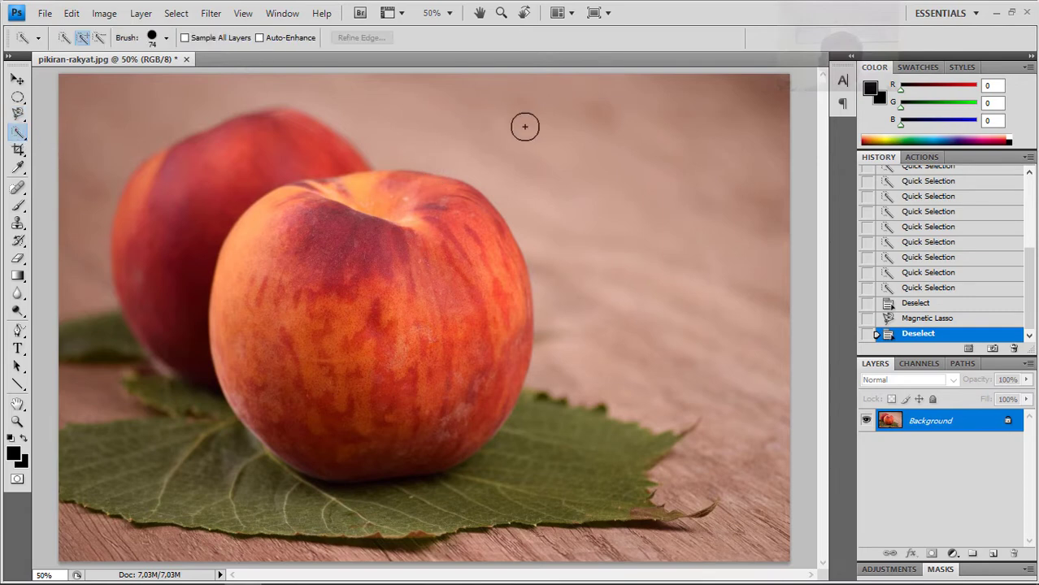
pyautogui.moveTo(609, 152)
pyautogui.mouseDown()
pyautogui.moveTo(676, 228)
pyautogui.moveTo(725, 301)
pyautogui.mouseUp()
pyautogui.press('Delete')
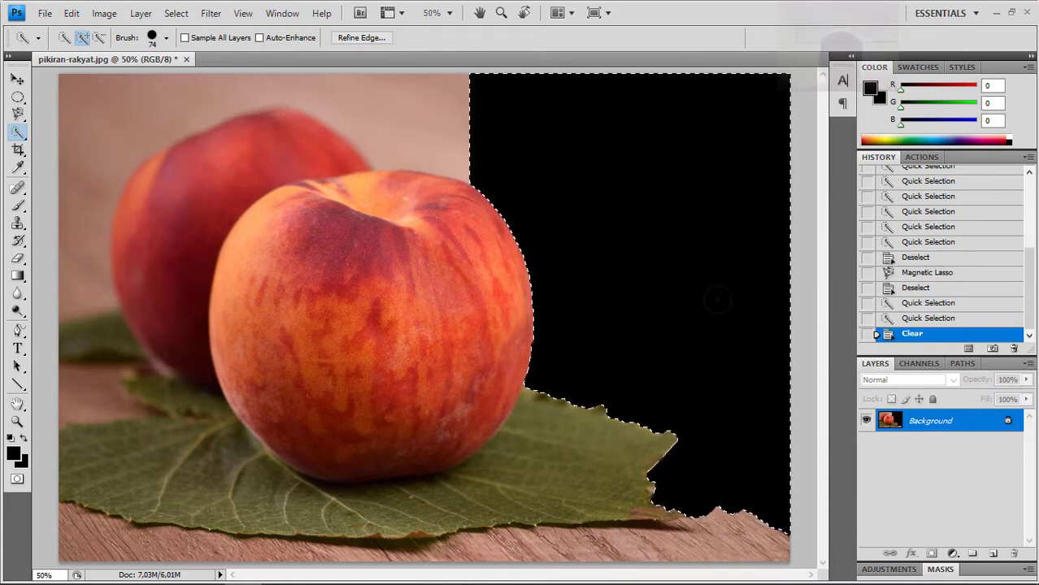
pyautogui.hotkey('ctrl', 'd')
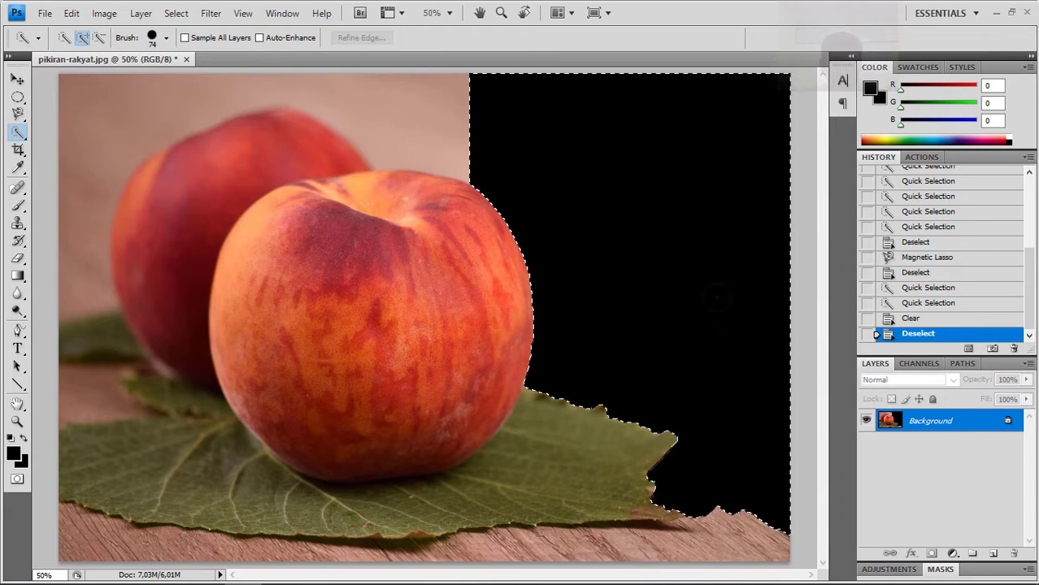
# Step: Undo the deselection and the clearing of the background, and remove the remaining selection
pyautogui.hotkey('ctrl', 'alt', 'z')
pyautogui.hotkey('ctrl', 'alt', 'z')
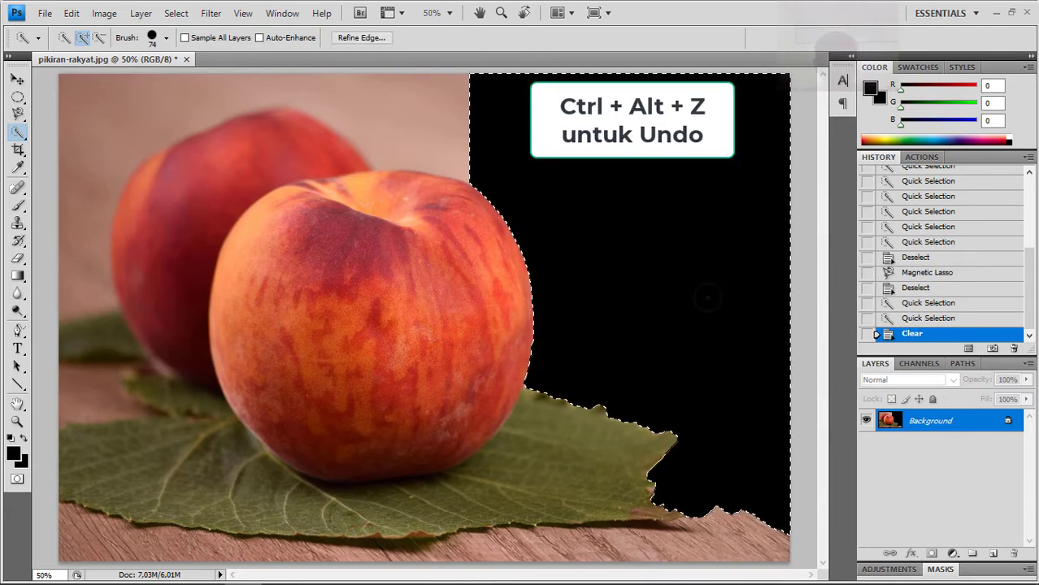
pyautogui.hotkey('ctrl', 'd')
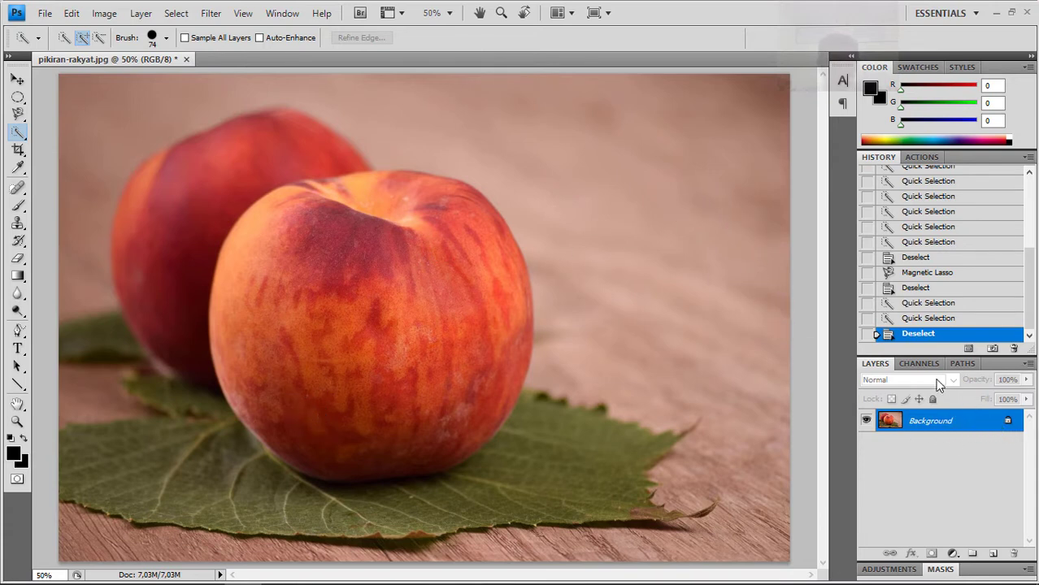
# Step: Duplicate the Background layer and open the copy's name for editing
pyautogui.rightClick(956, 419)
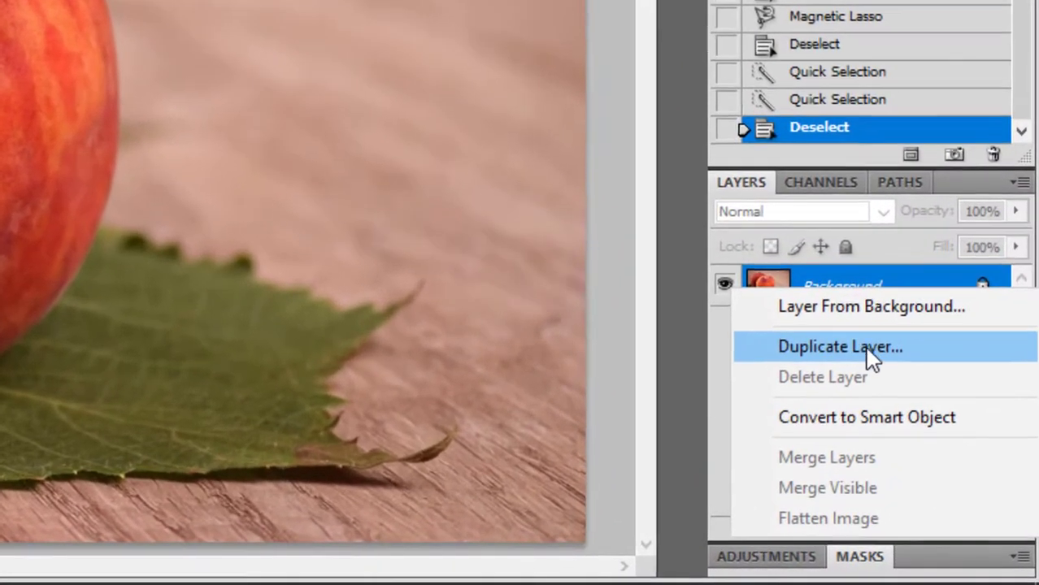
pyautogui.click(944, 455)
pyautogui.press('Return')
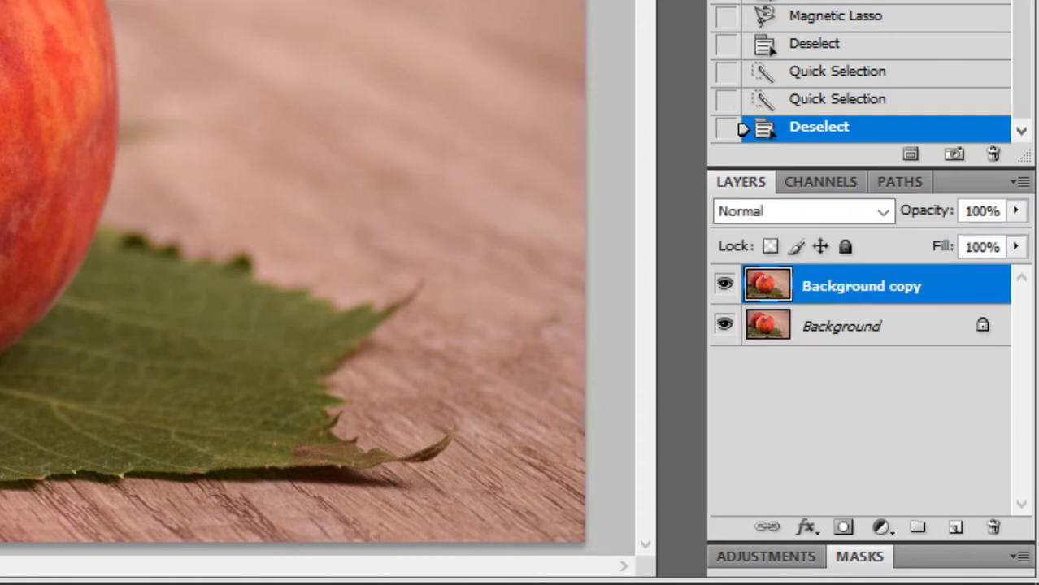
pyautogui.doubleClick(883, 289)
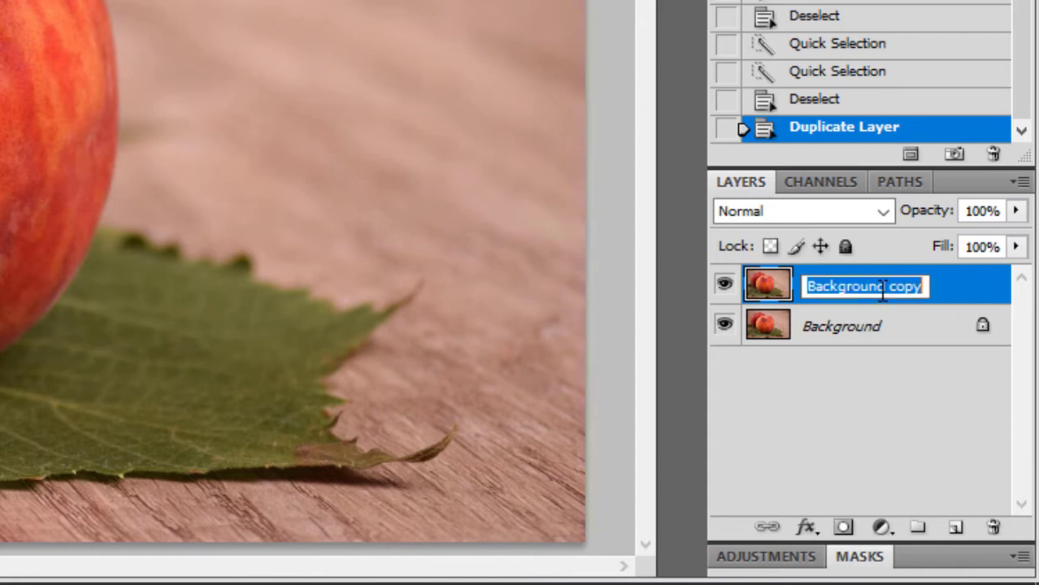
pyautogui.click(946, 299)
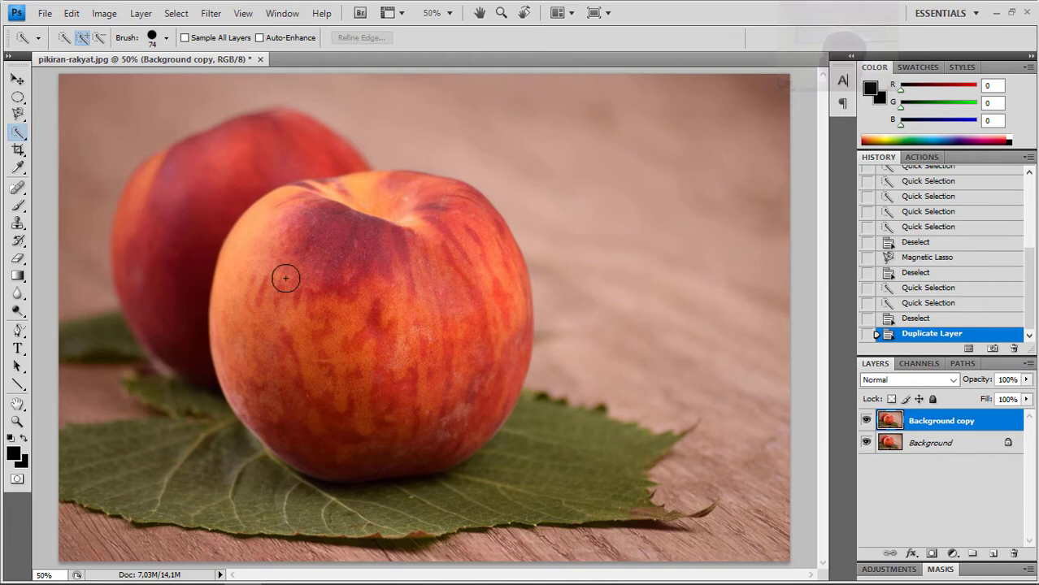
# Step: Select the front peach and the large leaf beneath it on the duplicate layer with Quick Selection at brush size 74
pyautogui.rightClick(23, 132)
pyautogui.click(83, 132)
pyautogui.moveTo(286, 217)
pyautogui.mouseDown()
pyautogui.moveTo(414, 321)
pyautogui.moveTo(561, 378)
pyautogui.mouseUp()
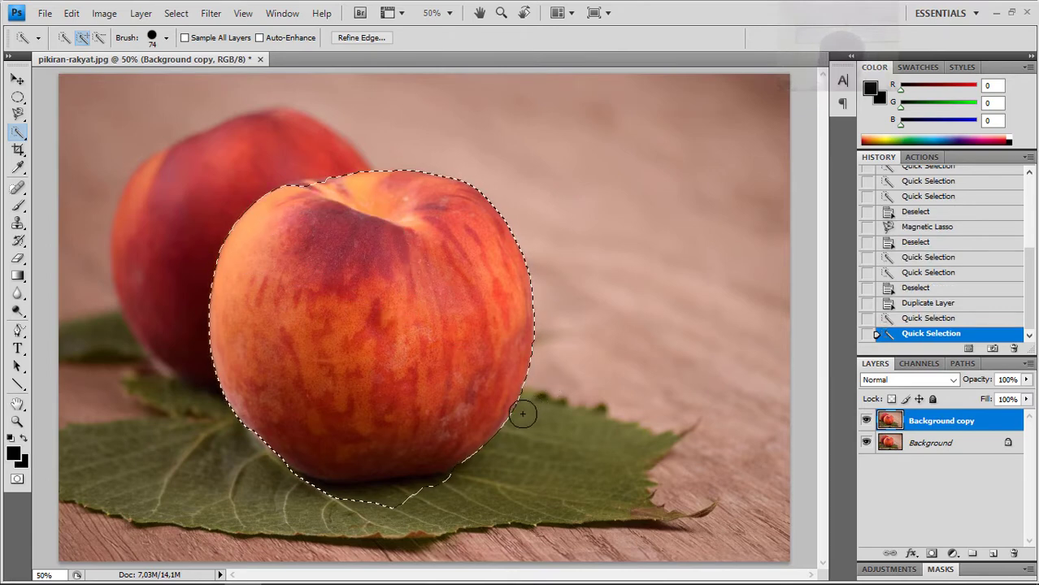
pyautogui.moveTo(532, 426); pyautogui.dragTo(587, 464)
pyautogui.moveTo(297, 491); pyautogui.dragTo(252, 475)
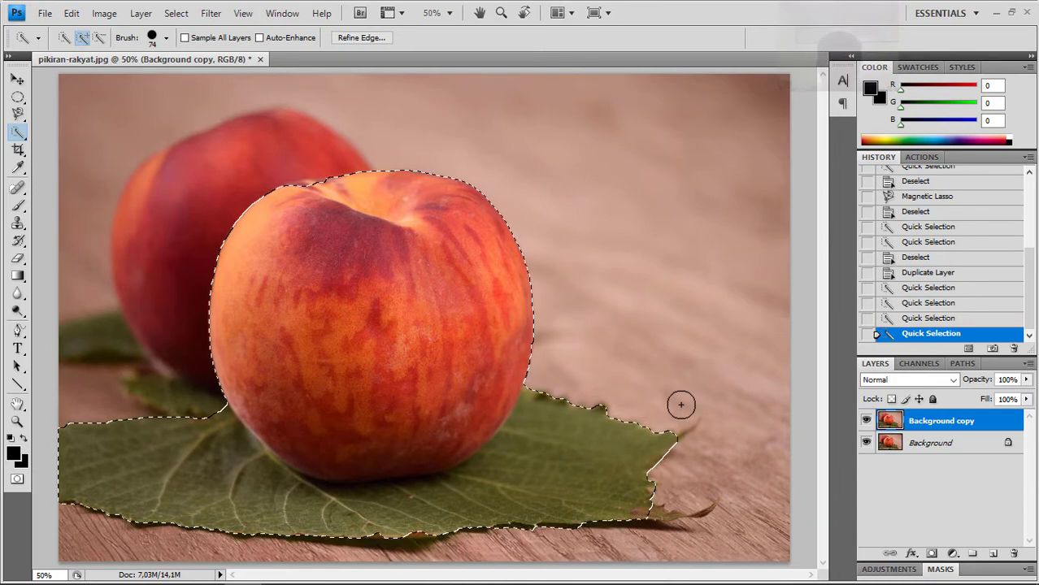
# Step: Set the Quick Selection brush diameter to 16 px and add the leaf's lower-right tip to the selection
pyautogui.click(168, 39)
pyautogui.moveTo(134, 78); pyautogui.dragTo(98, 80)
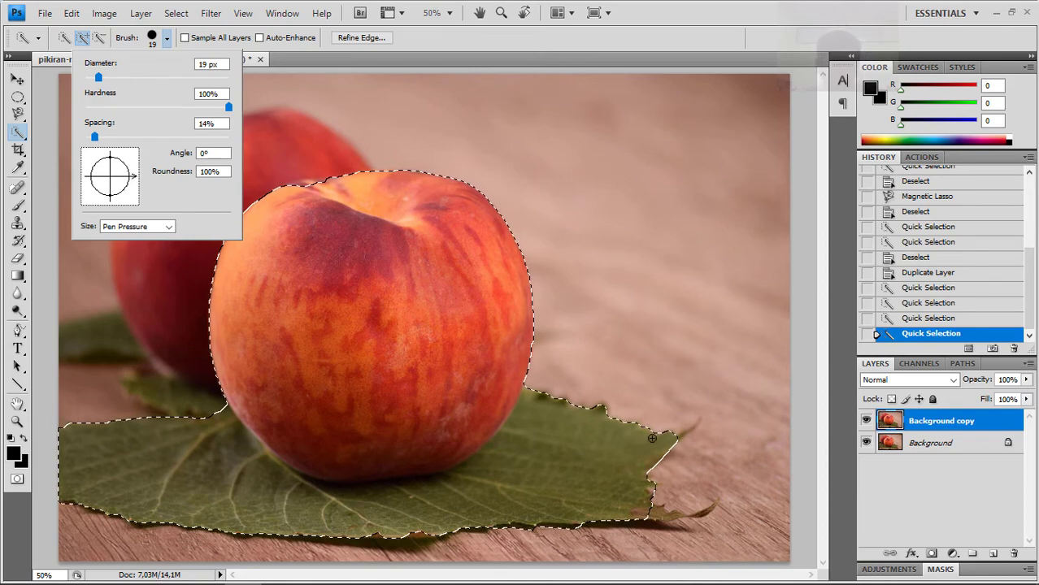
pyautogui.moveTo(99, 77); pyautogui.dragTo(97, 79)
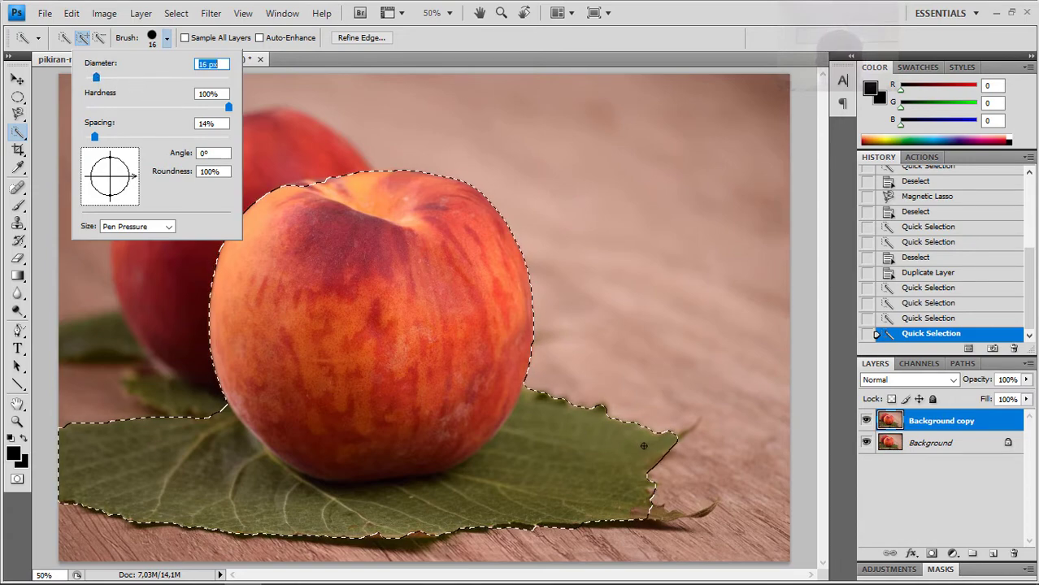
pyautogui.click(672, 500)
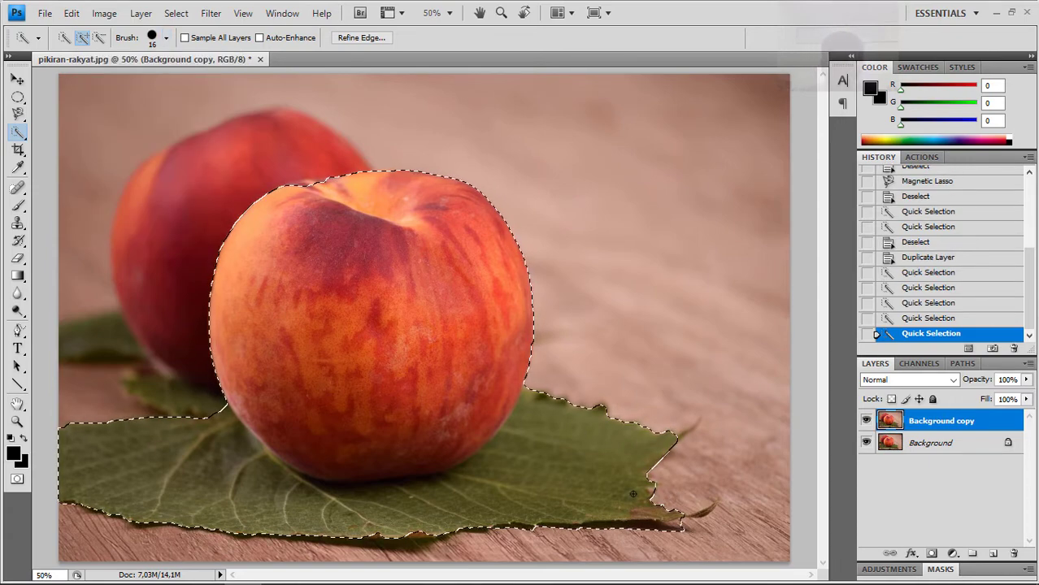
# Step: Subtract the shadow and wood spill along the leaf's lower-right edge from the selection
pyautogui.hotkey('ctrl', '+')
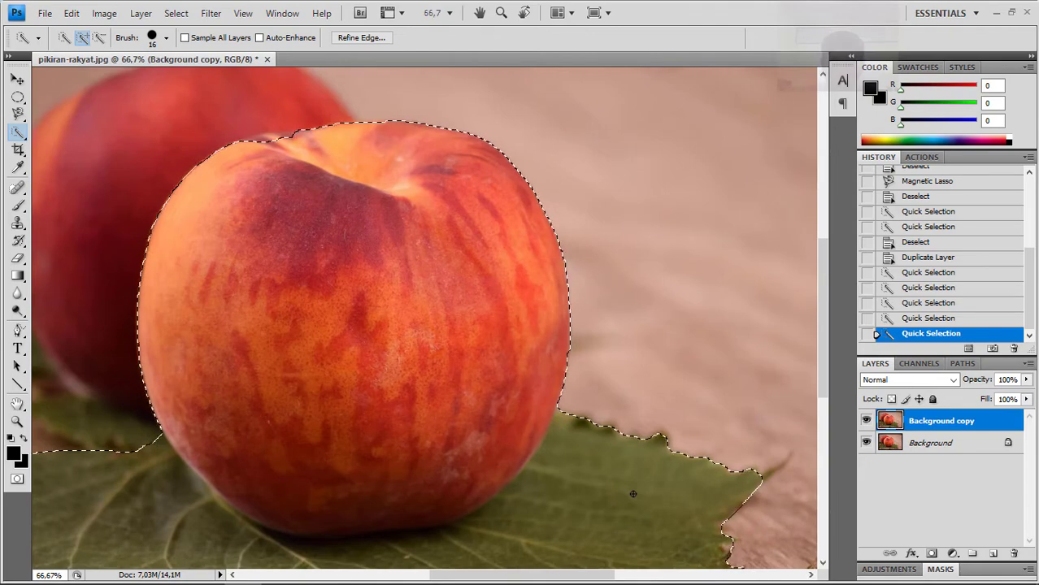
pyautogui.hotkey('ctrl', '+')
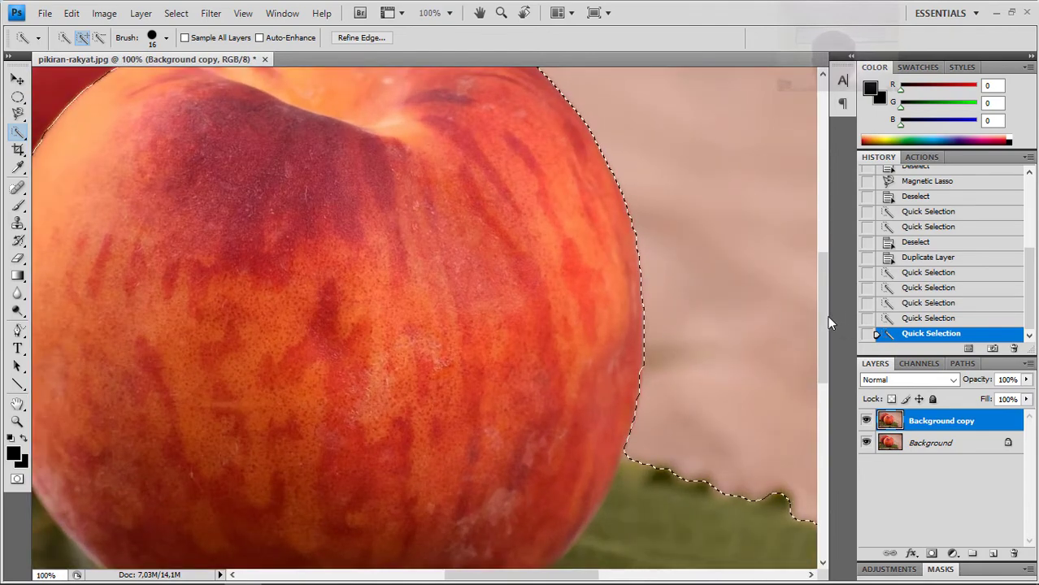
pyautogui.moveTo(827, 324); pyautogui.dragTo(811, 398)
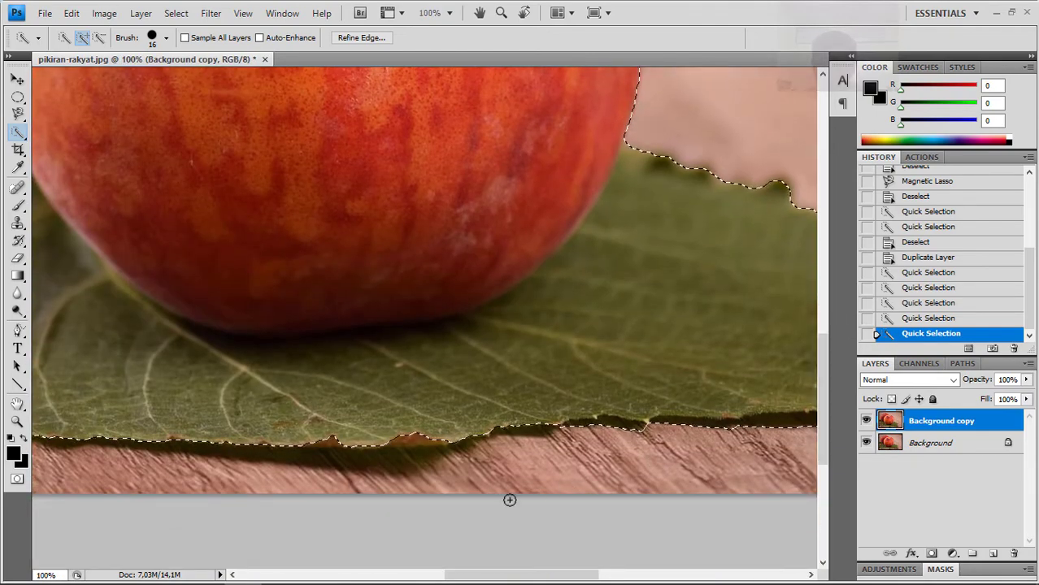
pyautogui.moveTo(483, 575); pyautogui.dragTo(558, 574)
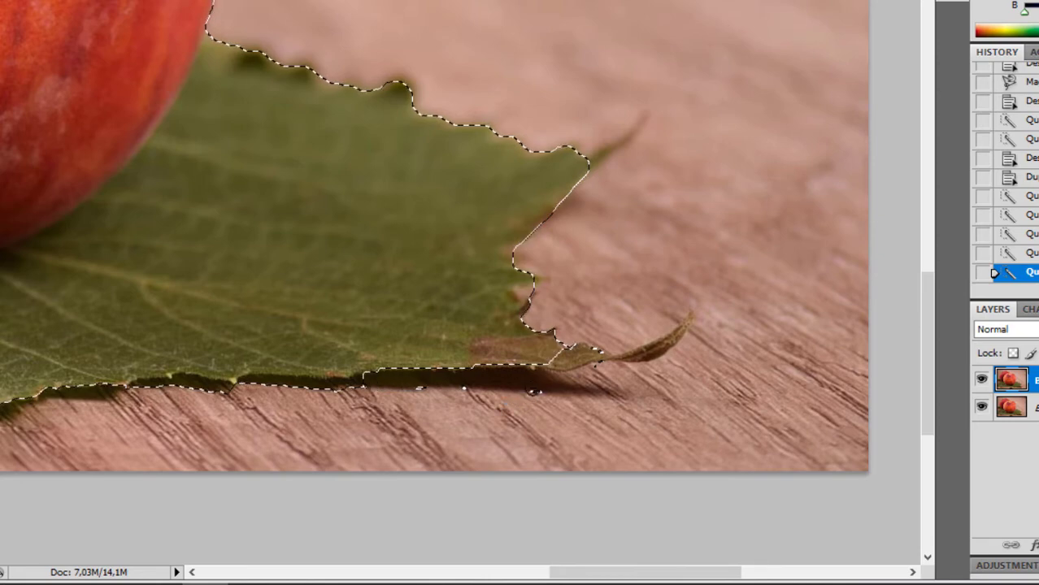
pyautogui.keyDown('alt'); pyautogui.click(534, 393); pyautogui.keyUp('alt')
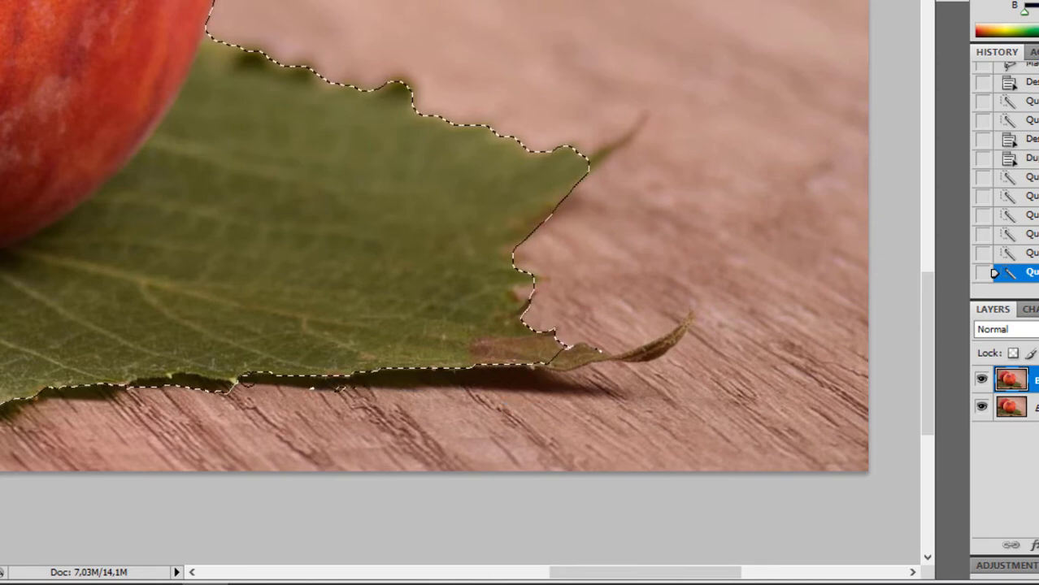
pyautogui.moveTo(245, 381)
pyautogui.mouseDown()
pyautogui.moveTo(321, 391)
pyautogui.moveTo(224, 391)
pyautogui.moveTo(230, 398)
pyautogui.mouseUp()
pyautogui.moveTo(317, 388); pyautogui.dragTo(421, 385)
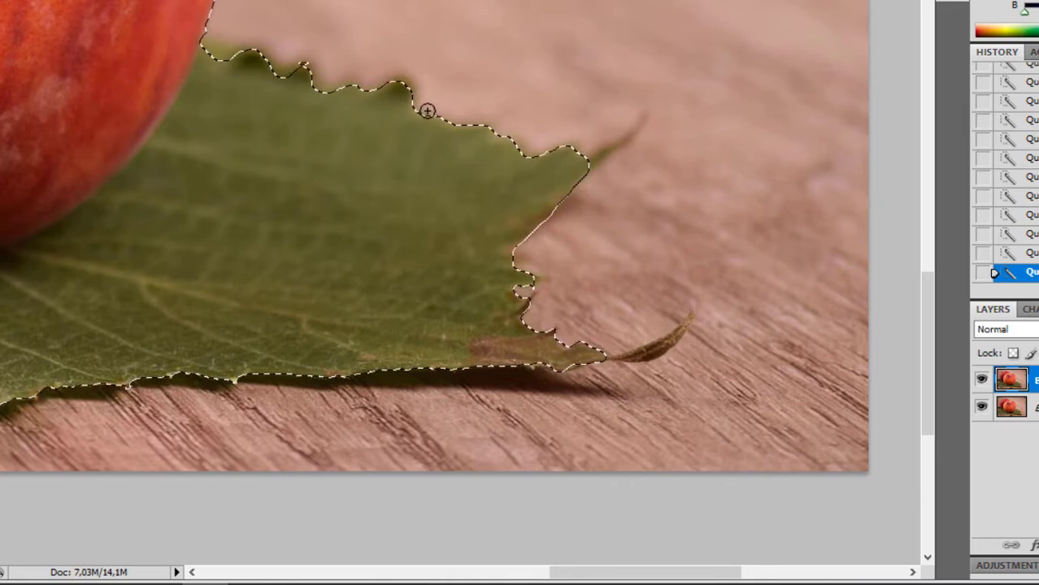
# Step: Trim the selection along the leaf's lower-left edge and add the small leaf lobe behind the front peach
pyautogui.moveTo(646, 572); pyautogui.dragTo(395, 560)
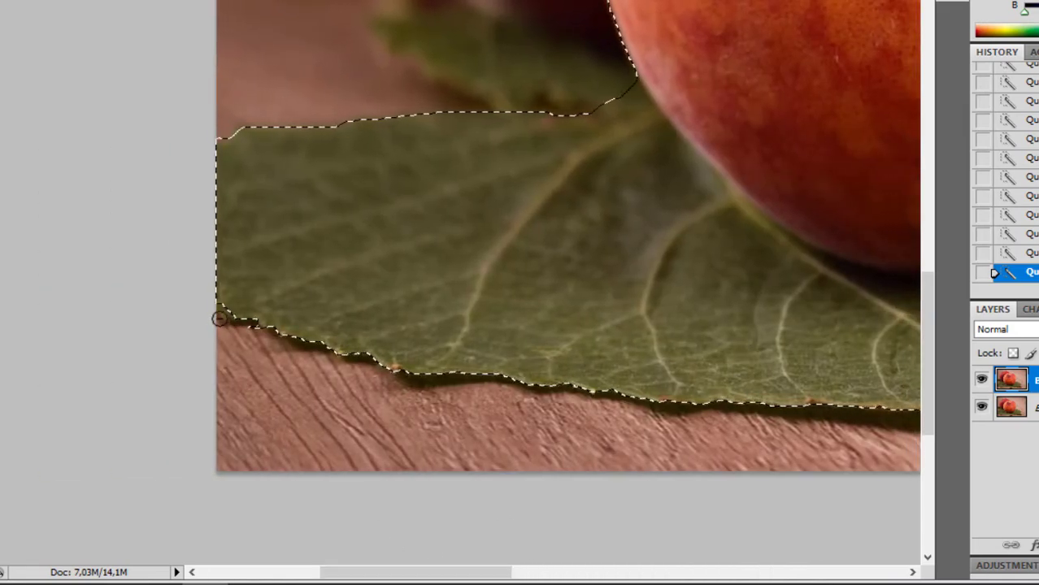
pyautogui.moveTo(221, 319); pyautogui.dragTo(243, 321)
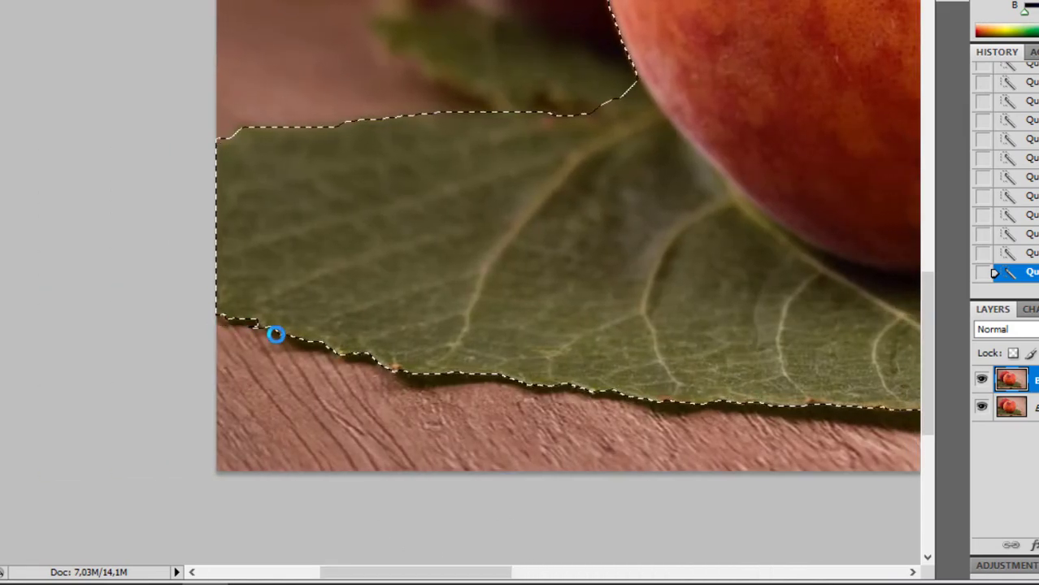
pyautogui.moveTo(927, 410); pyautogui.dragTo(953, 343)
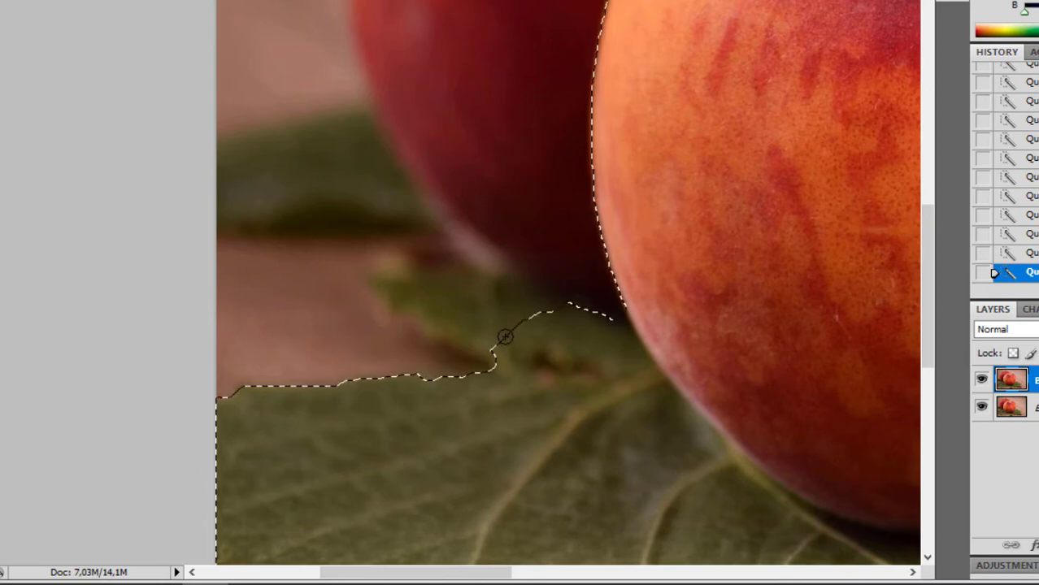
pyautogui.moveTo(459, 312)
pyautogui.mouseDown()
pyautogui.moveTo(406, 293)
pyautogui.moveTo(416, 278)
pyautogui.moveTo(431, 288)
pyautogui.mouseUp()
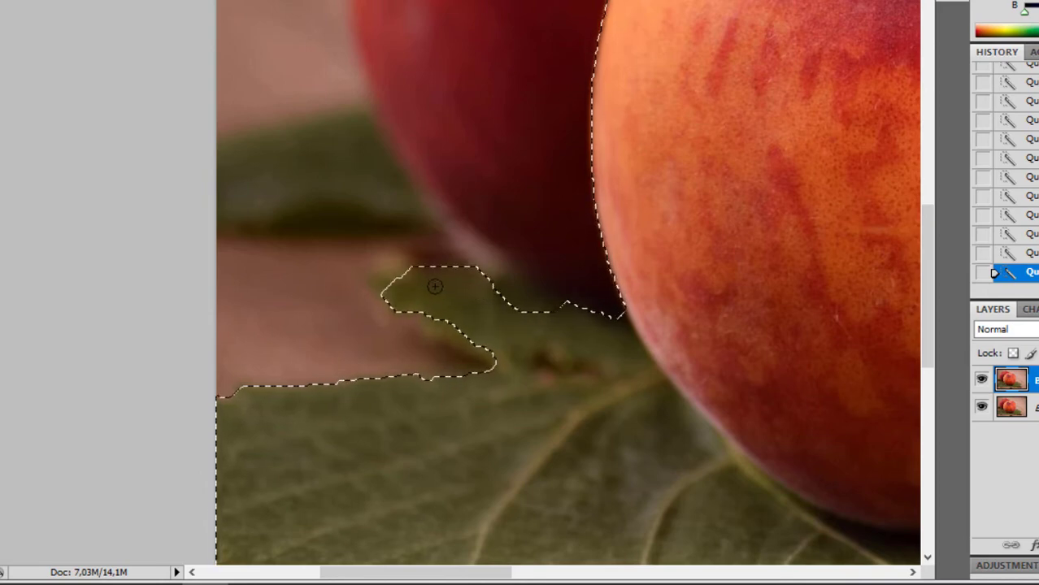
# Step: Extend the selection over the shaded leaf behind the front peach and clean up the notch along the peach's upper-left rim
pyautogui.moveTo(512, 315); pyautogui.dragTo(524, 298)
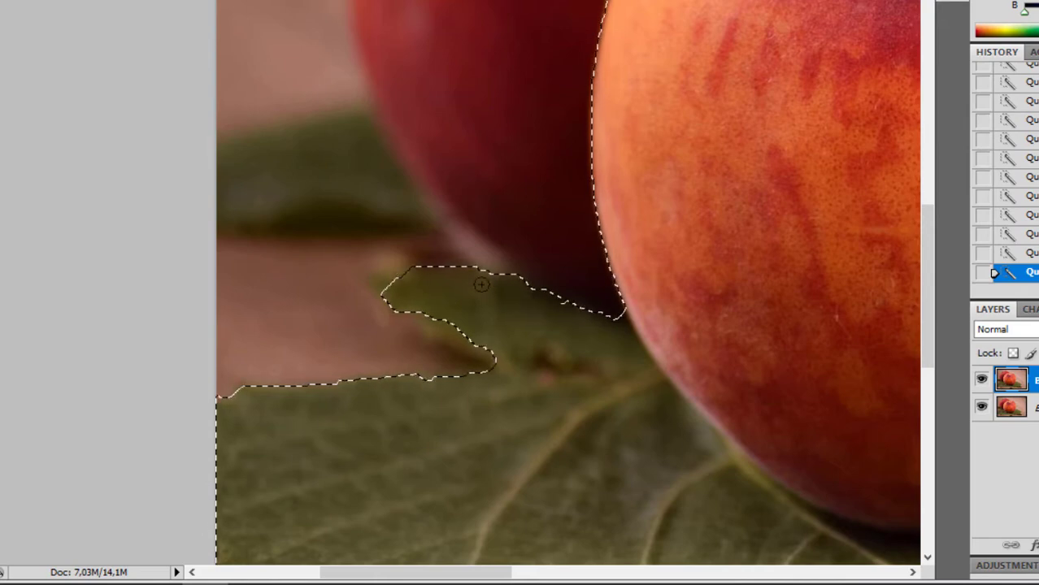
pyautogui.moveTo(929, 323); pyautogui.dragTo(944, 239)
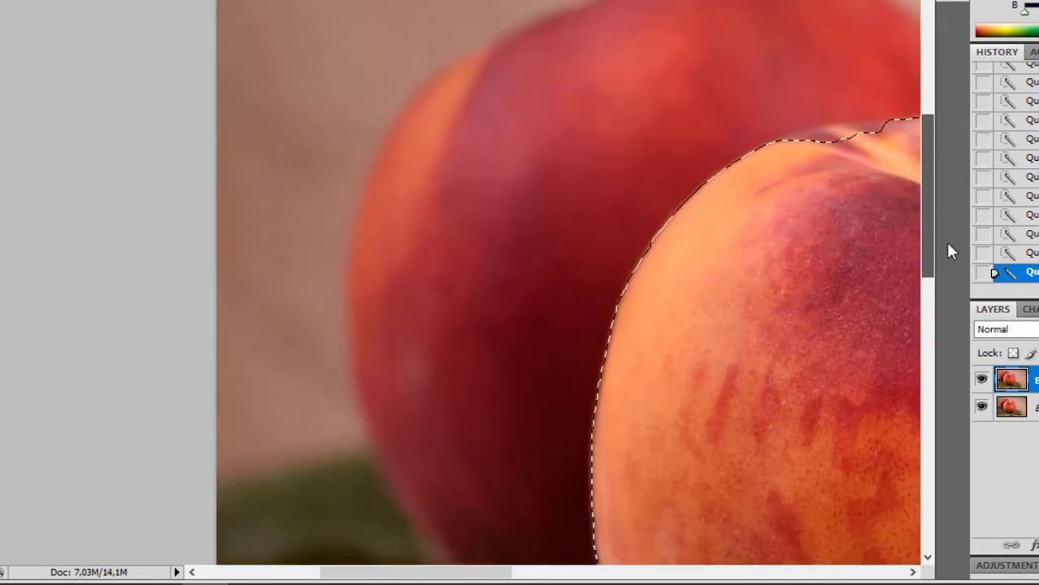
pyautogui.moveTo(489, 570); pyautogui.dragTo(575, 569)
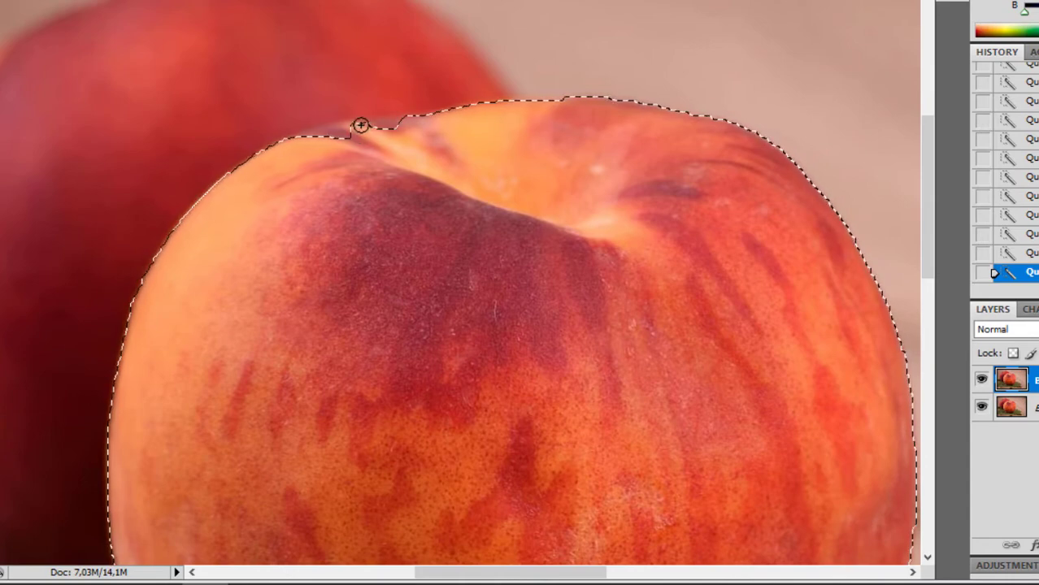
pyautogui.moveTo(359, 126); pyautogui.dragTo(304, 135)
pyautogui.click(391, 118)
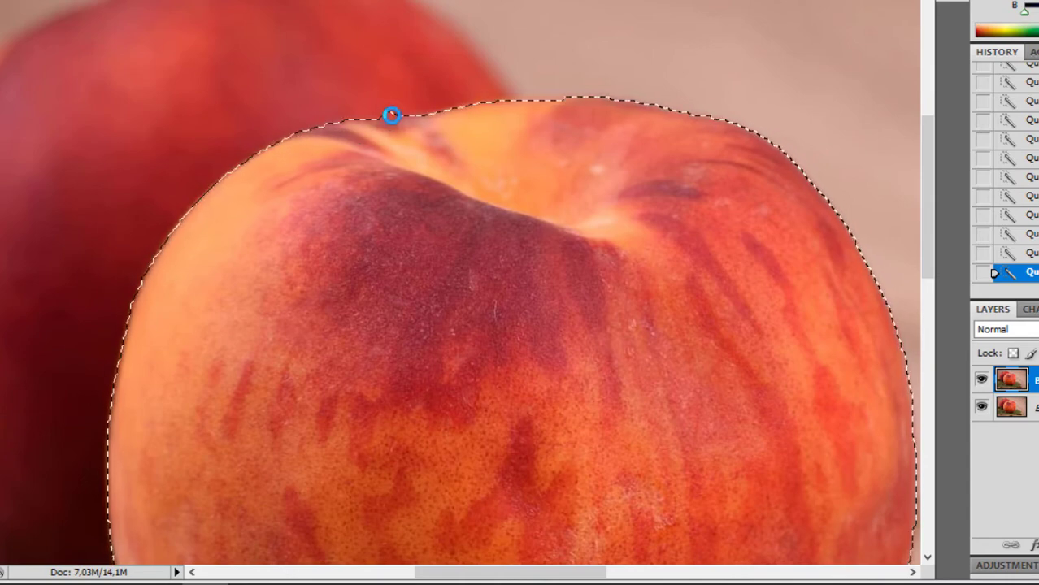
pyautogui.keyDown('alt'); pyautogui.click(395, 115); pyautogui.keyUp('alt')
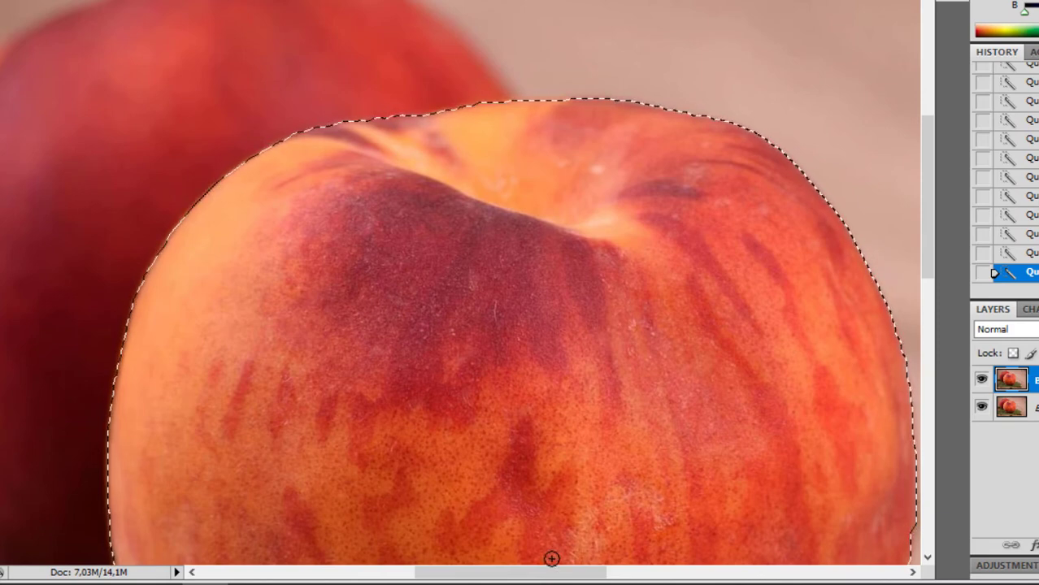
# Step: Add a layer mask to the Background copy layer from the finished peach and leaf selection
pyautogui.moveTo(554, 572); pyautogui.dragTo(622, 572)
pyautogui.moveTo(934, 254); pyautogui.dragTo(922, 290)
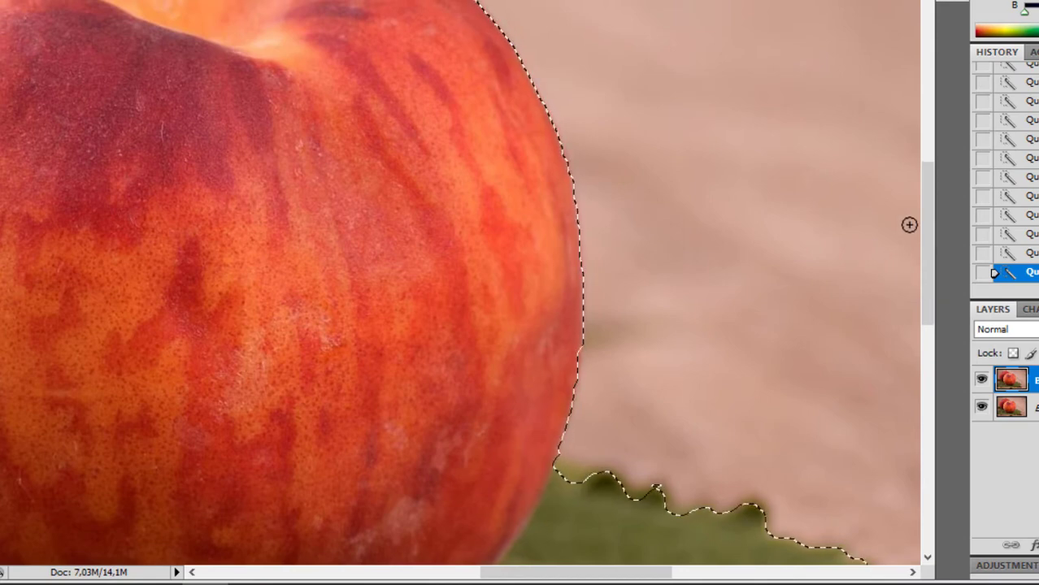
pyautogui.hotkey('ctrl', '-')
pyautogui.hotkey('ctrl', '-')
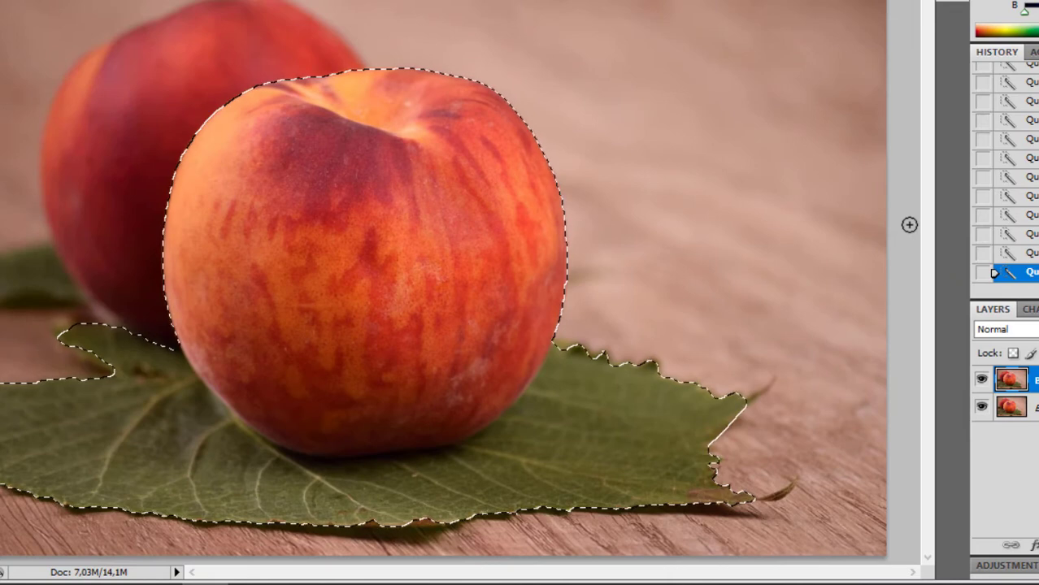
pyautogui.hotkey('ctrl', '-')
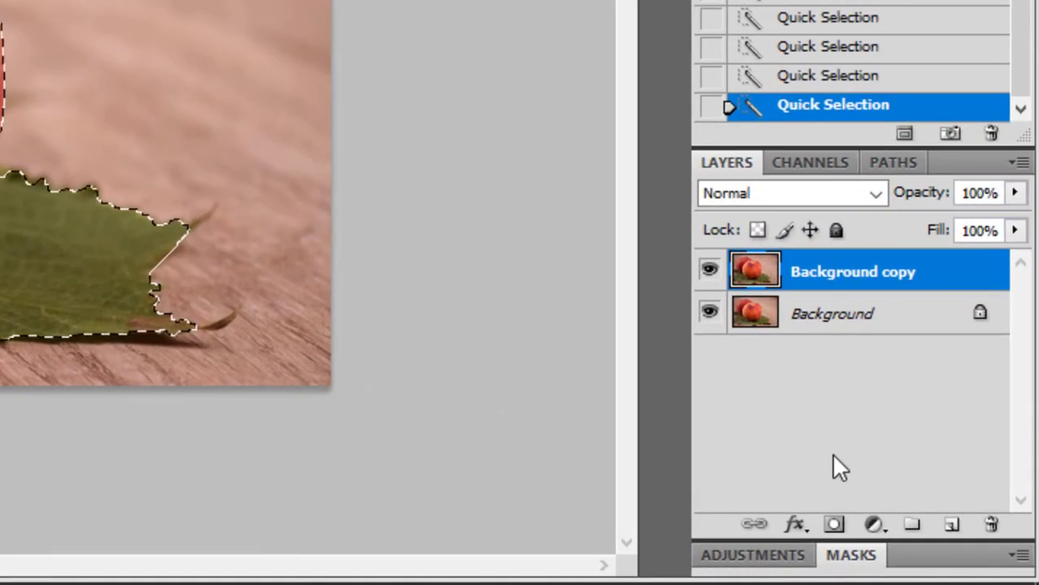
pyautogui.click(835, 526)
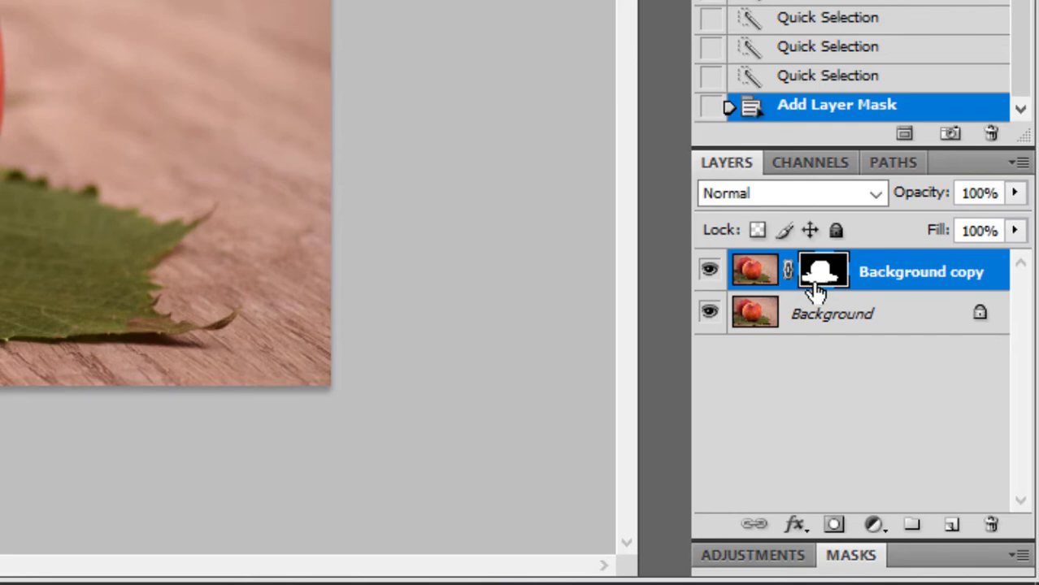
# Step: Add a Solid Color fill layer in light cyan, hex 50e7fd
pyautogui.click(876, 526)
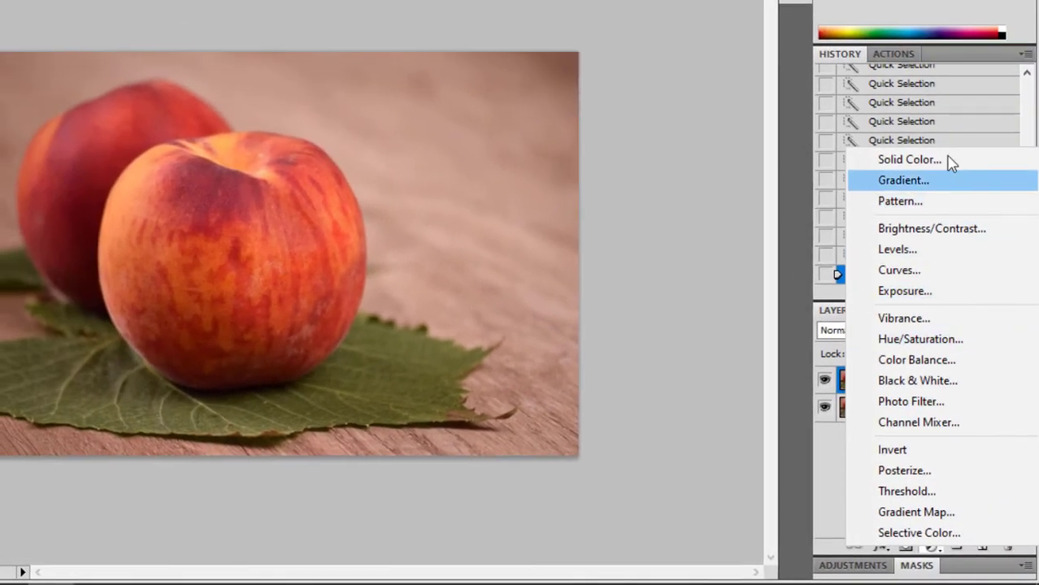
pyautogui.click(949, 161)
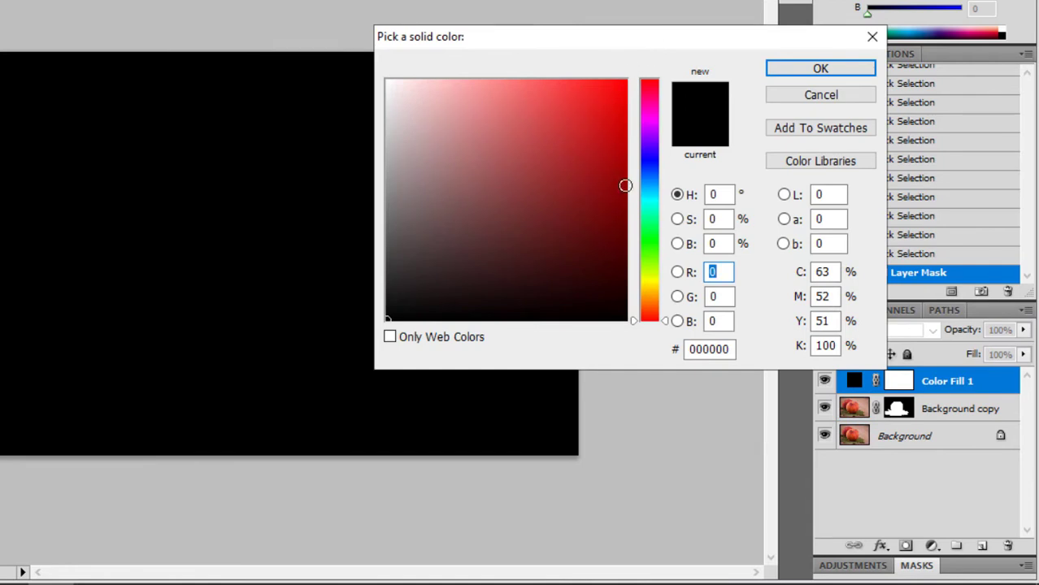
pyautogui.click(652, 187)
pyautogui.click(654, 190)
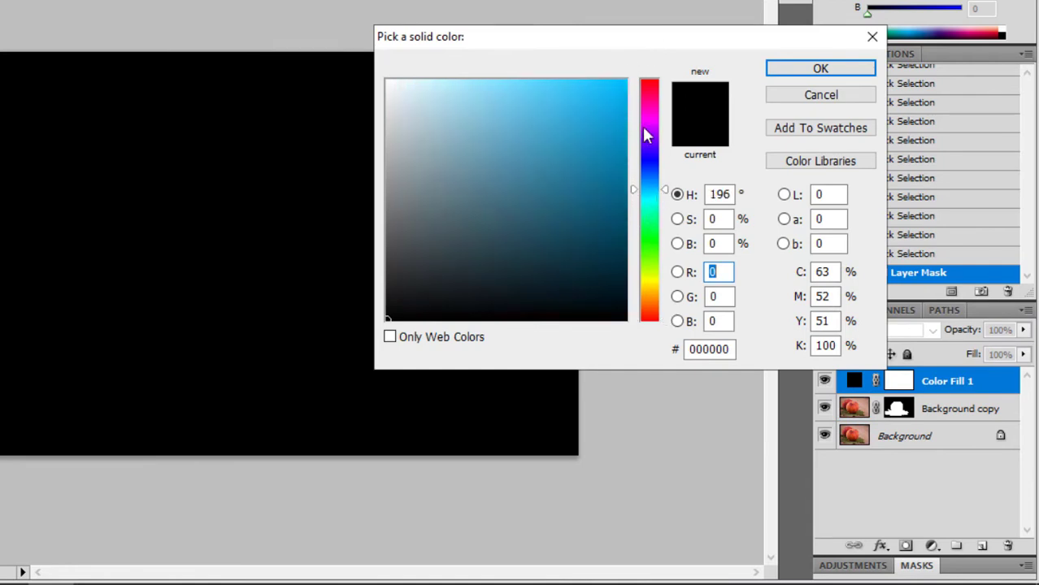
pyautogui.moveTo(650, 193); pyautogui.dragTo(650, 197)
pyautogui.moveTo(553, 78); pyautogui.dragTo(550, 82)
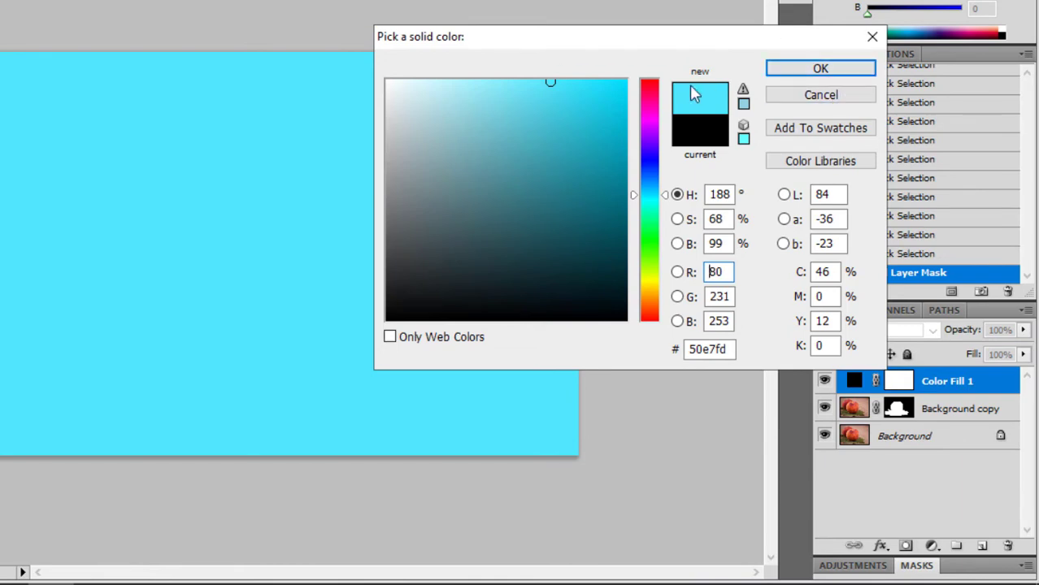
pyautogui.click(829, 71)
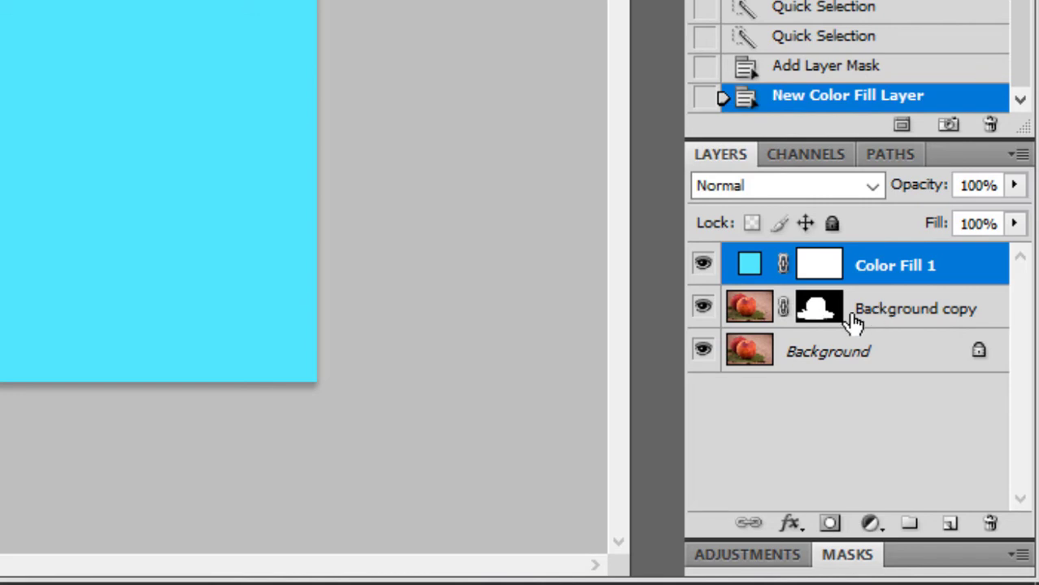
# Step: Move the masked Background copy layer above the Color Fill 1 layer
pyautogui.click(886, 315)
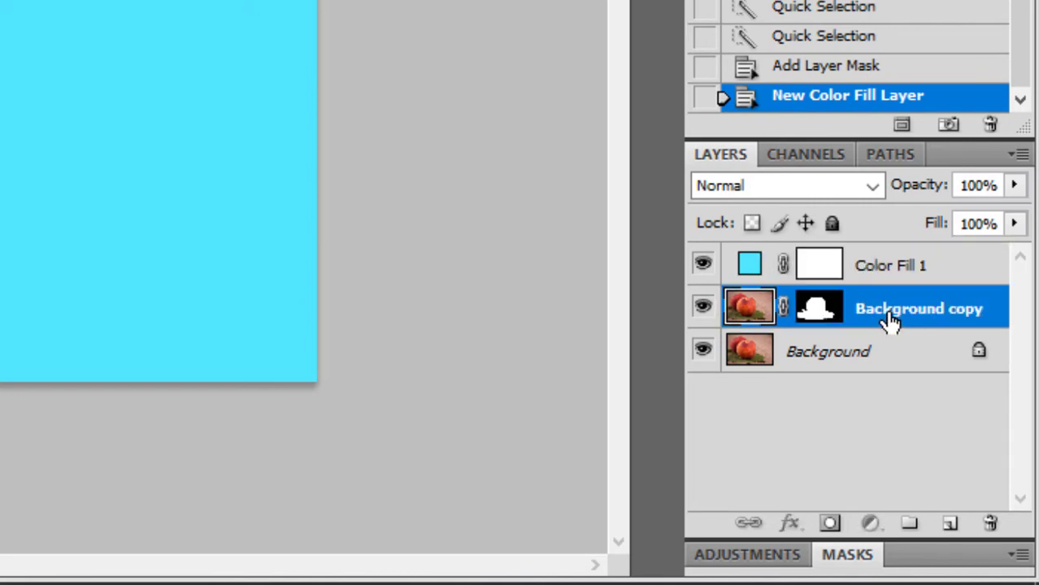
pyautogui.moveTo(888, 318); pyautogui.dragTo(909, 291)
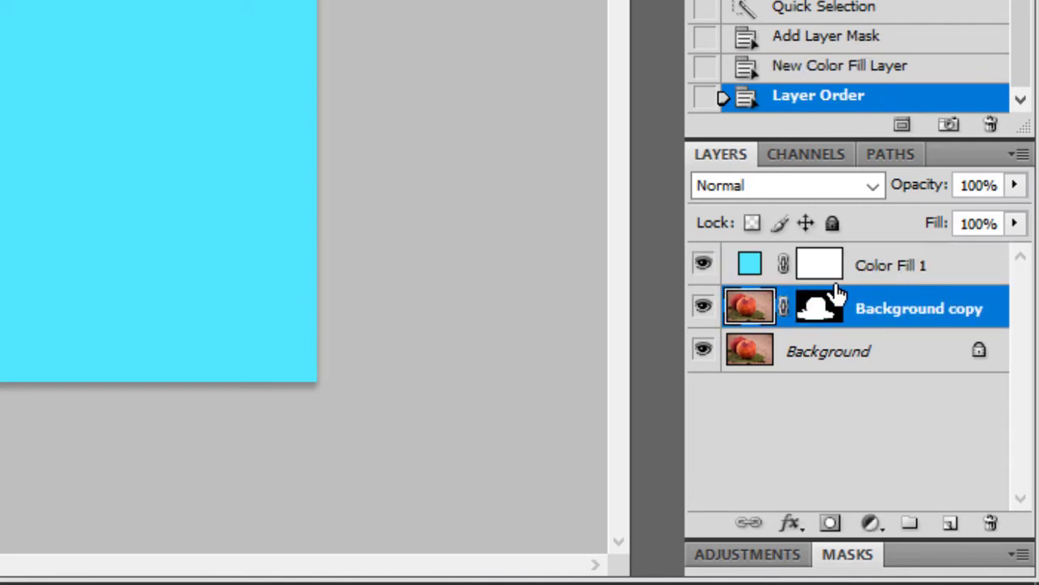
pyautogui.moveTo(758, 315); pyautogui.dragTo(761, 268)
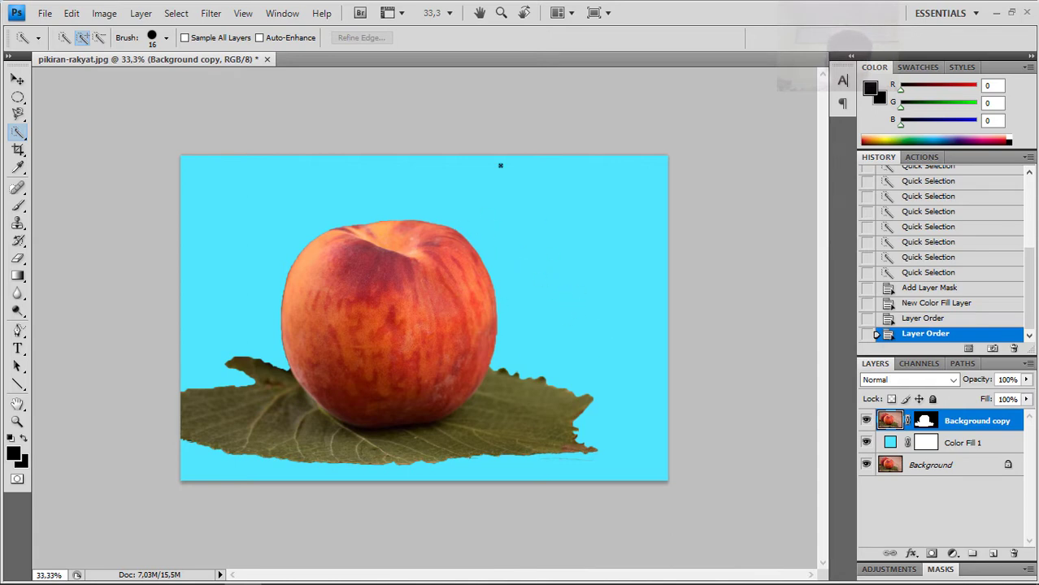
# Step: Try brightening the masked peach layer with a Curves point at input 146, output 163, and discard the adjustment
pyautogui.click(105, 15)
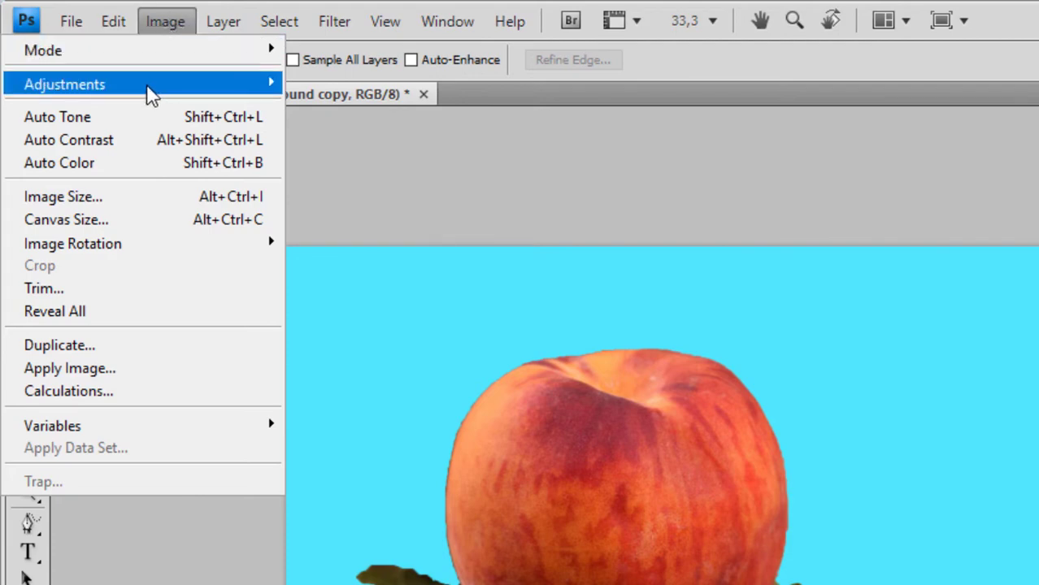
pyautogui.moveTo(154, 91)
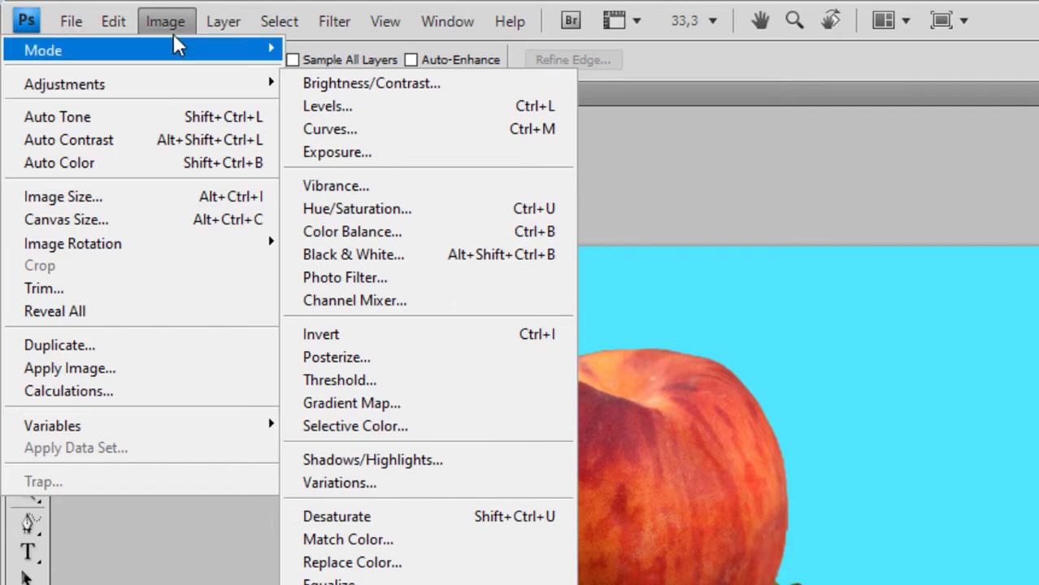
pyautogui.moveTo(230, 91)
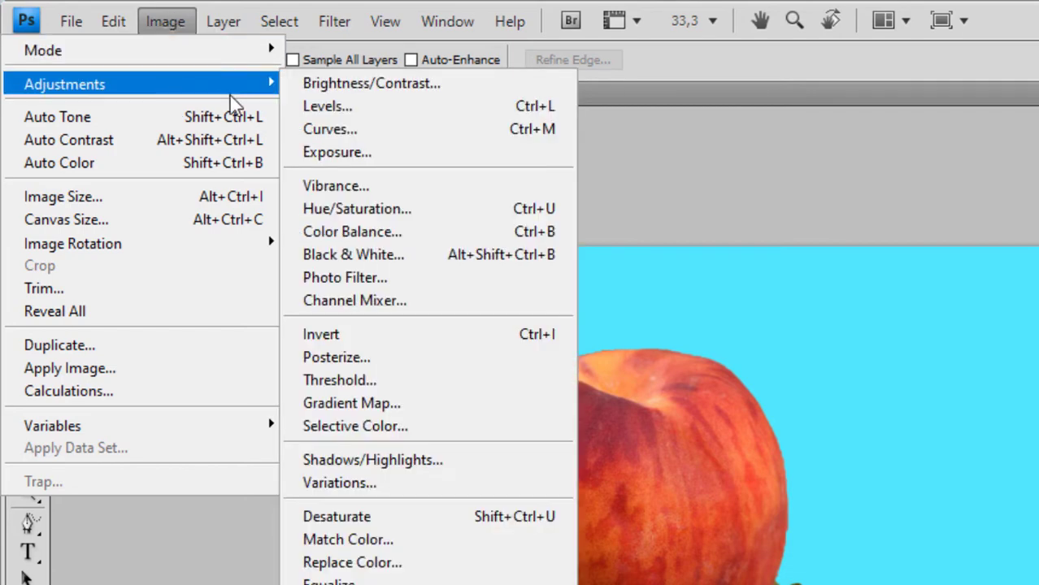
pyautogui.click(446, 138)
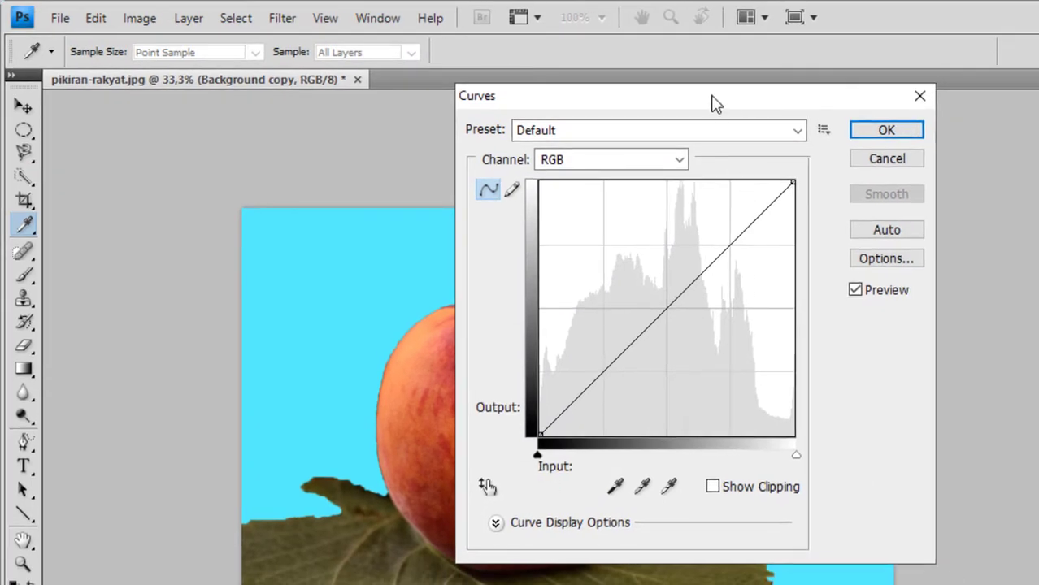
pyautogui.moveTo(712, 101); pyautogui.dragTo(993, 134)
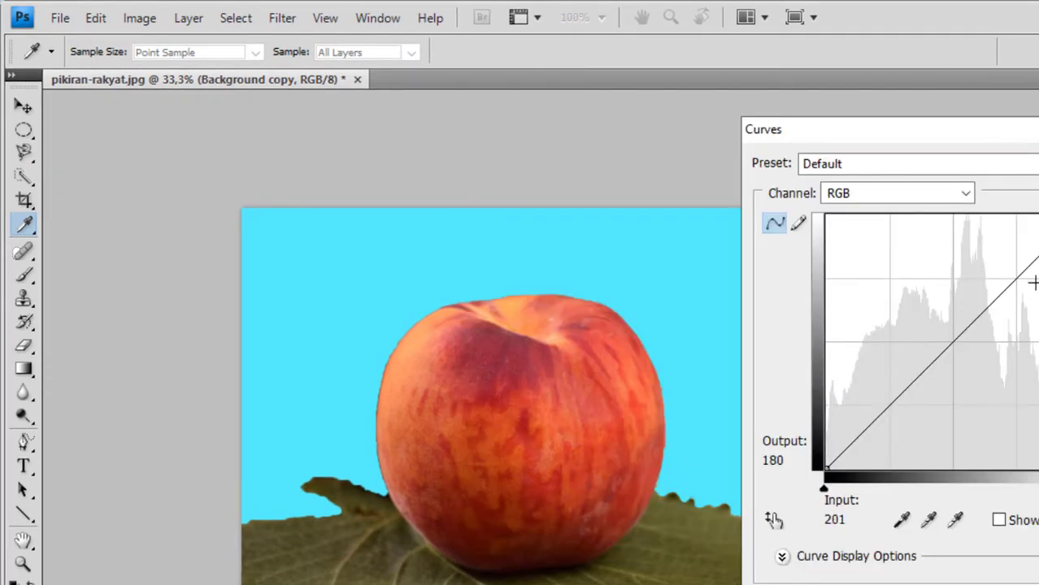
pyautogui.moveTo(1022, 272); pyautogui.dragTo(996, 307)
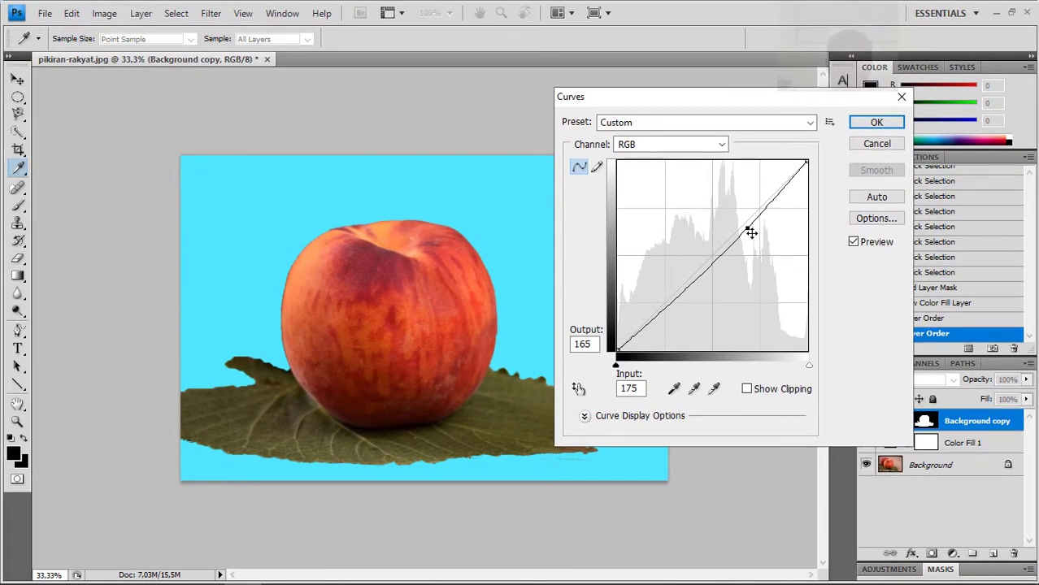
pyautogui.moveTo(749, 230); pyautogui.dragTo(723, 230)
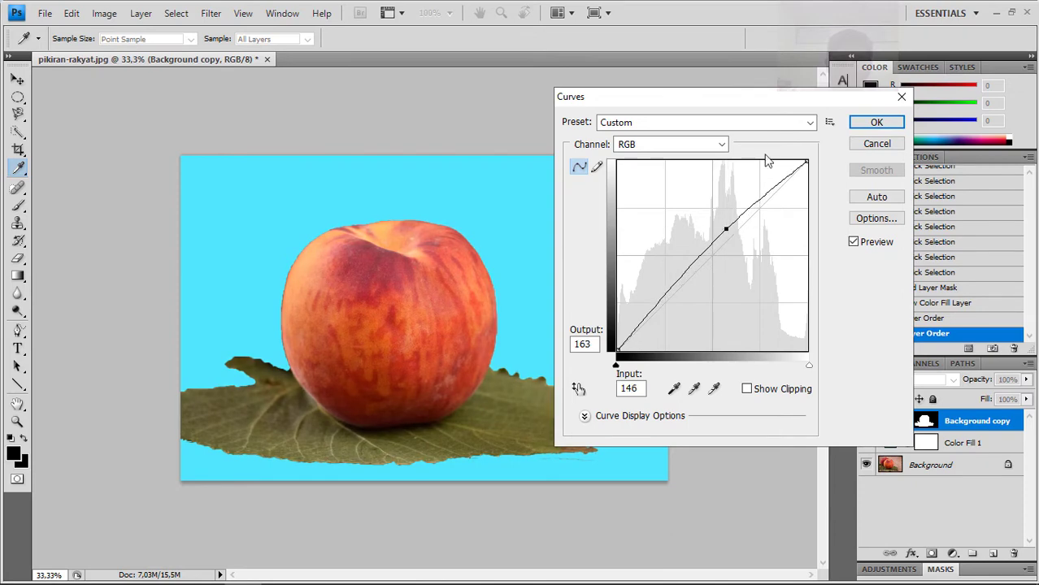
pyautogui.moveTo(743, 98); pyautogui.dragTo(810, 143)
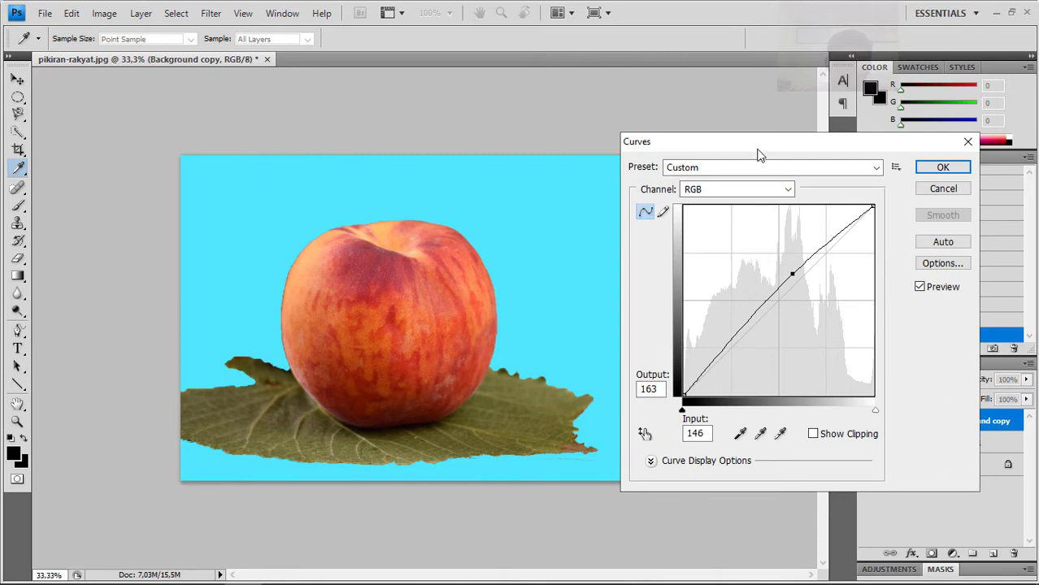
pyautogui.moveTo(756, 146); pyautogui.dragTo(723, 114)
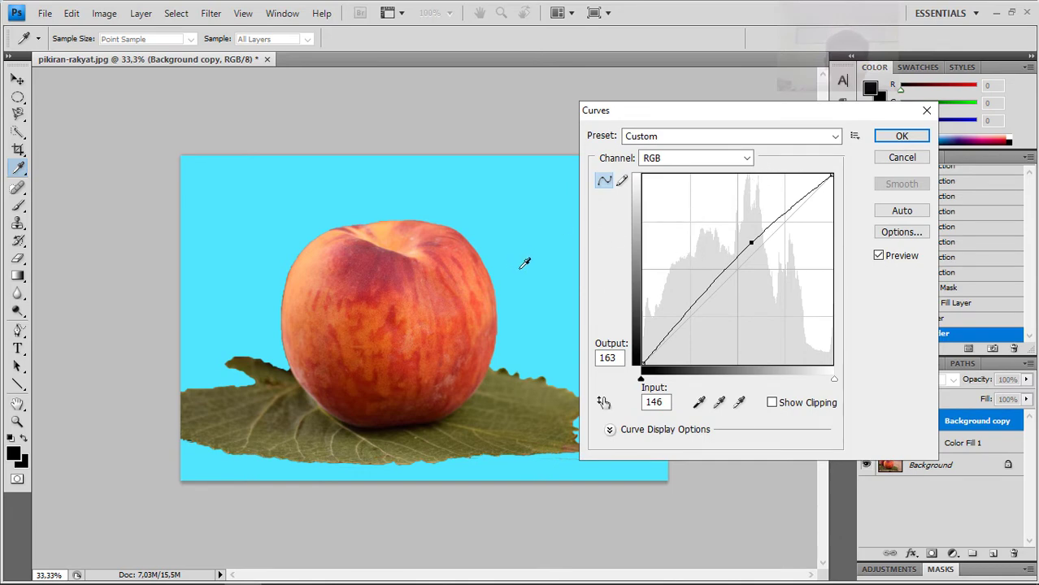
pyautogui.click(902, 156)
pyautogui.press('w')
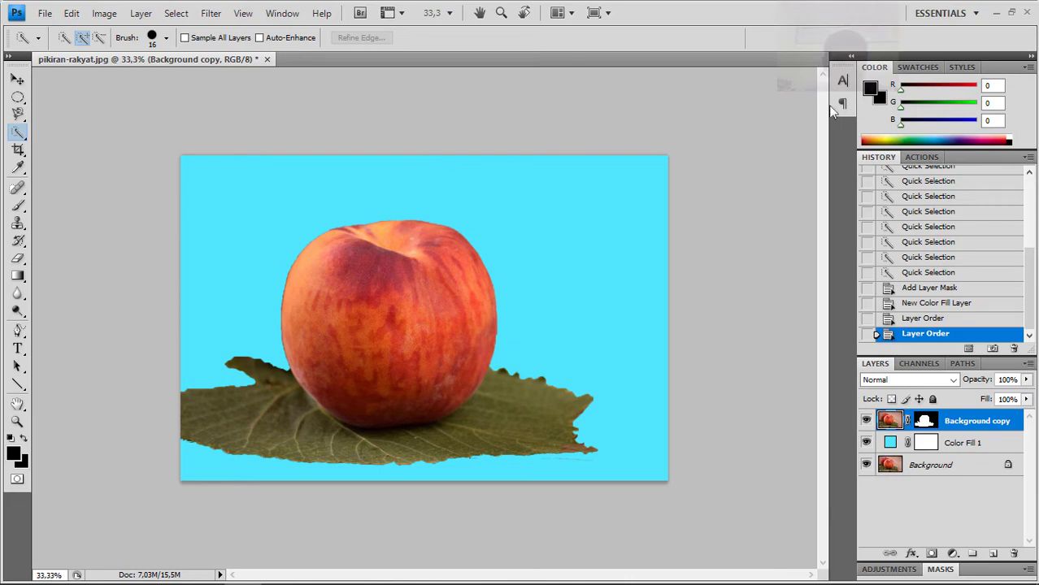
# Step: Switch to the Pictures folder in File Explorer and view the photo srigala - pixabay.jpg in Photos
pyautogui.click(996, 12)
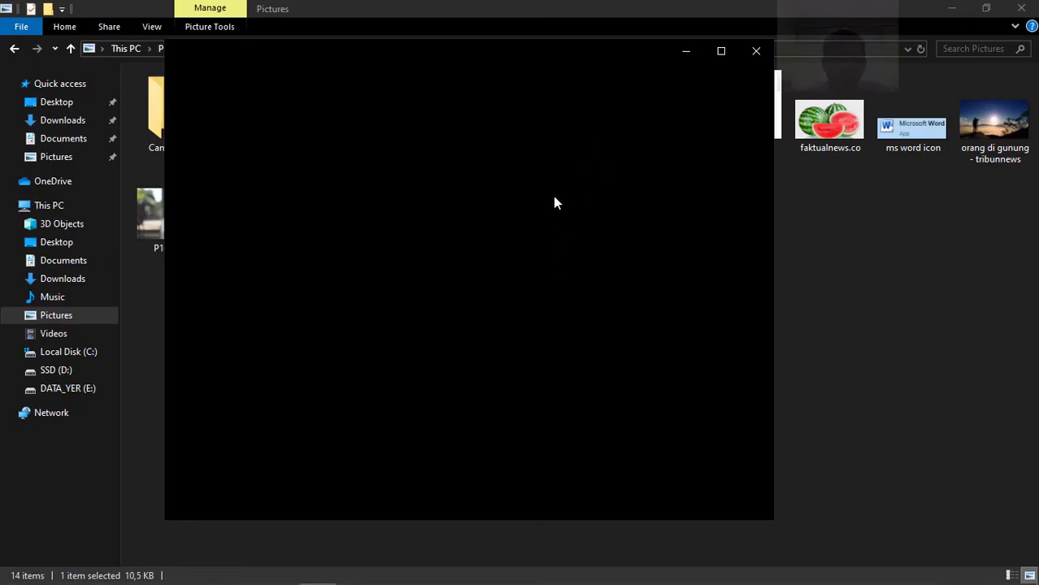
pyautogui.click(688, 52)
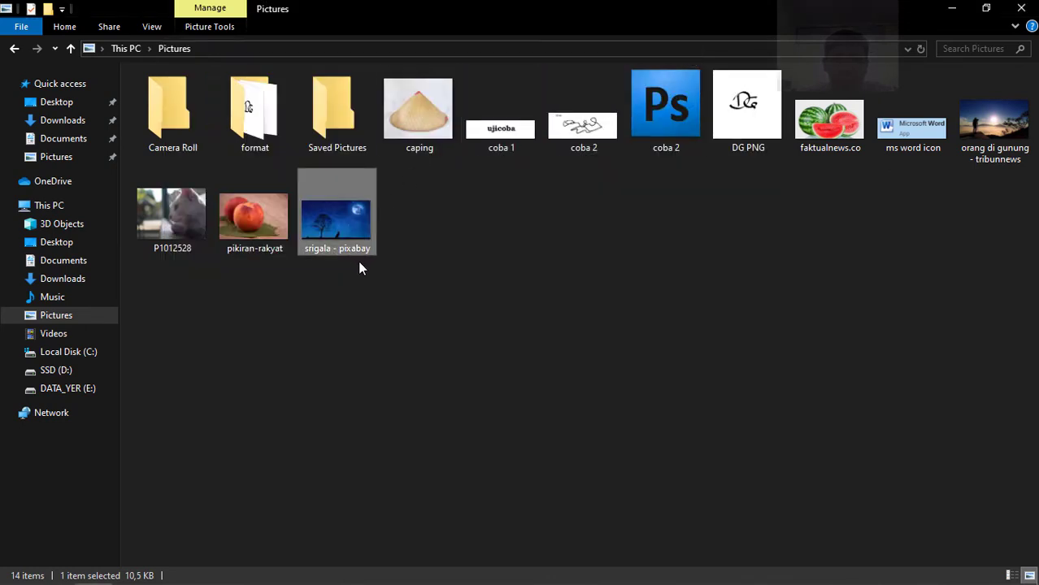
pyautogui.click(317, 569)
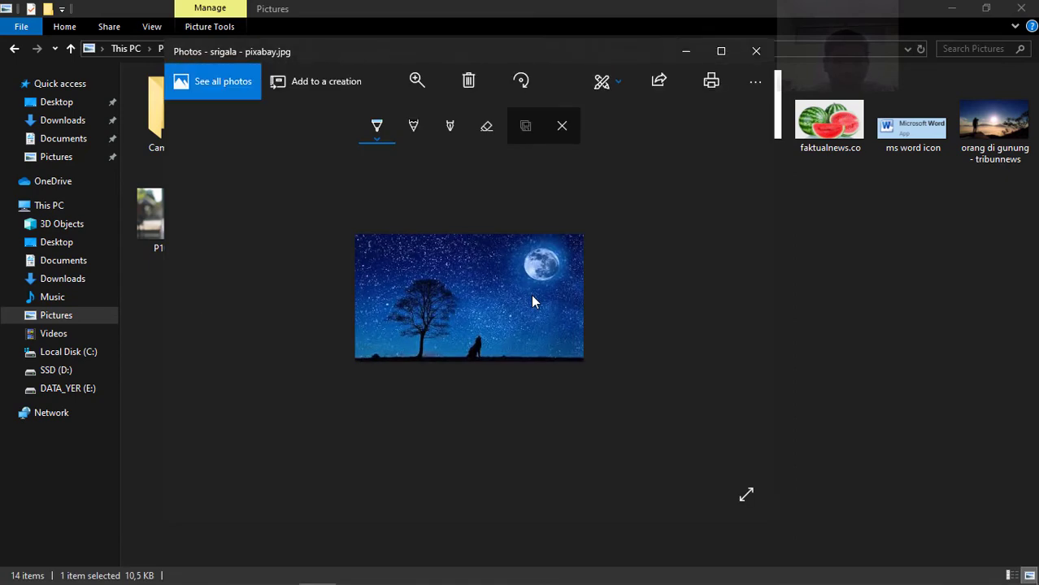
pyautogui.click(746, 494)
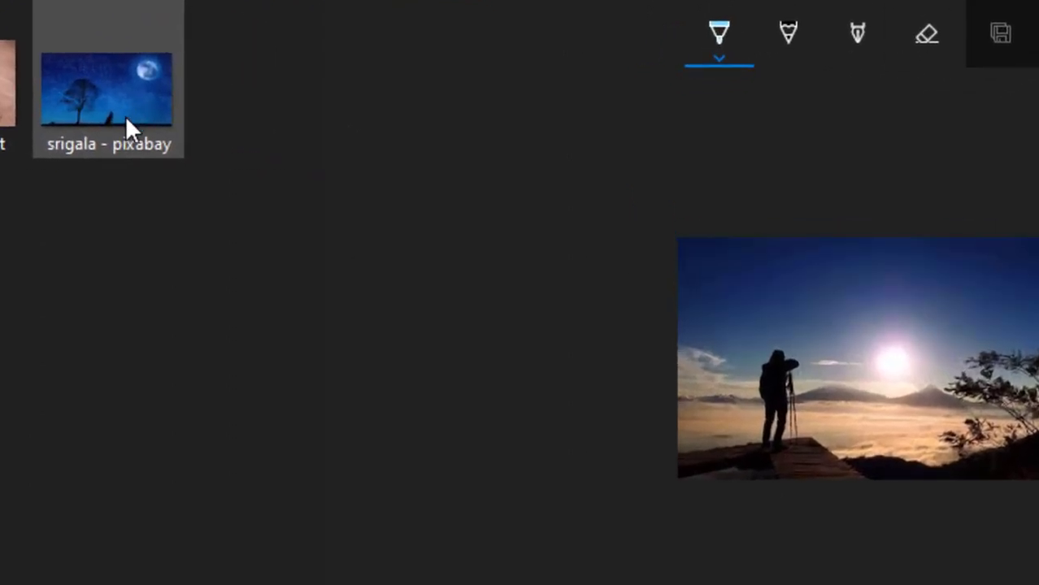
# Step: Examine the photo orang di gunung - tribunnews.jpg, close it and return to Photoshop
pyautogui.moveTo(880, 120); pyautogui.dragTo(843, 84)
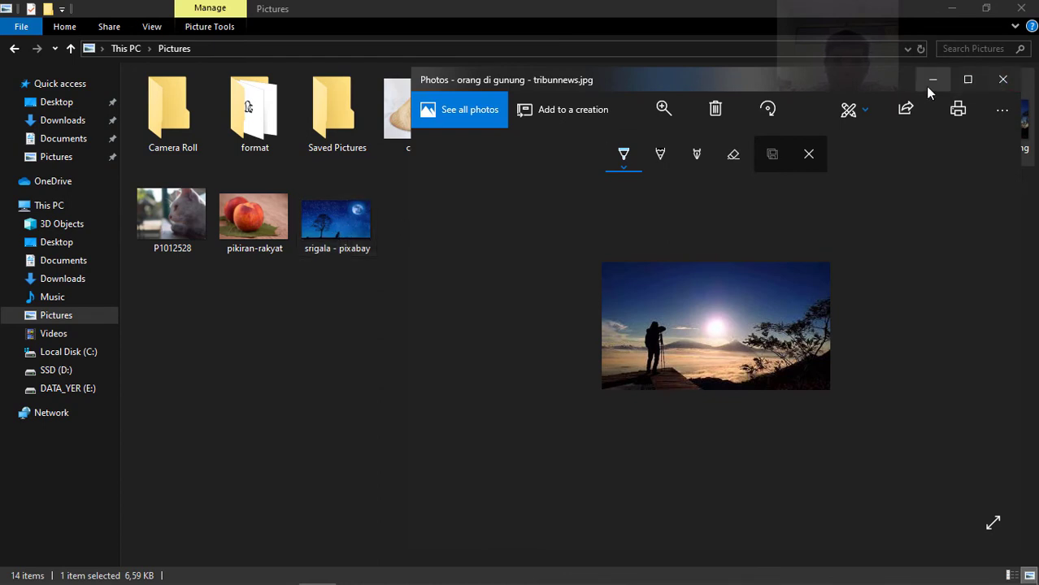
pyautogui.click(1002, 81)
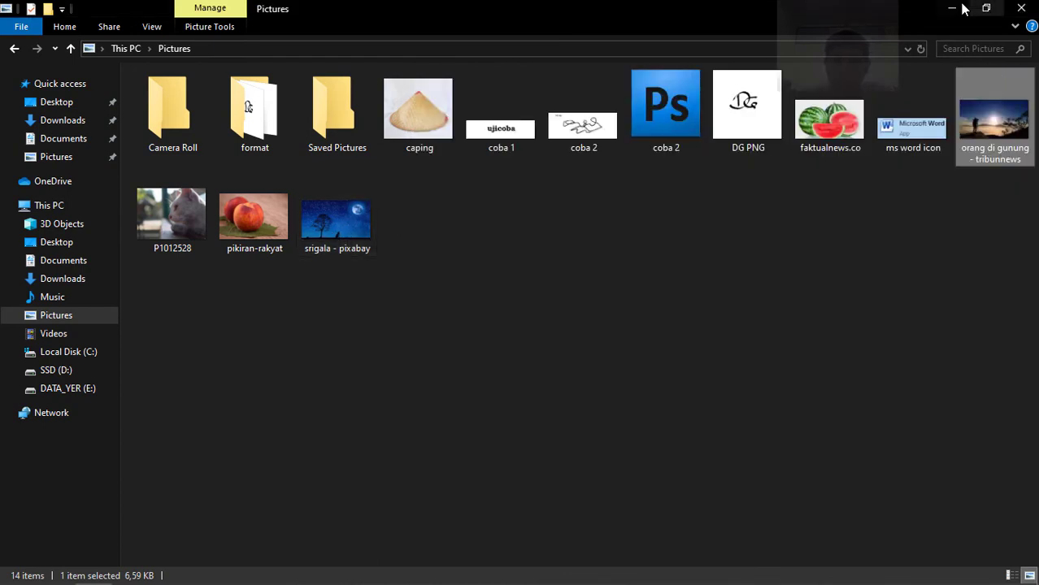
pyautogui.click(948, 8)
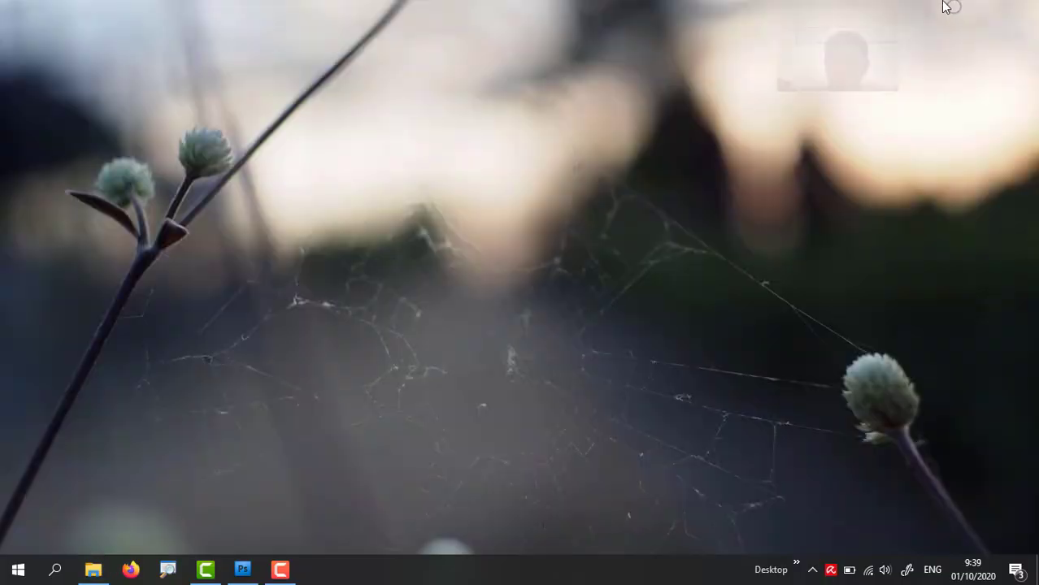
pyautogui.click(243, 567)
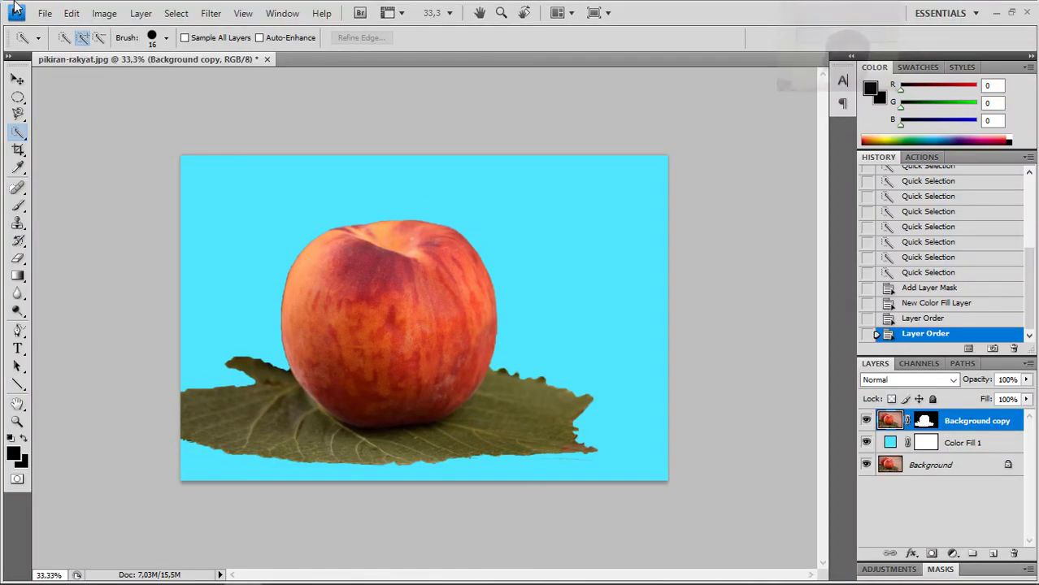
# Step: Open the photo srigala - pixabay.jpg and magnify it to 300%
pyautogui.click(44, 14)
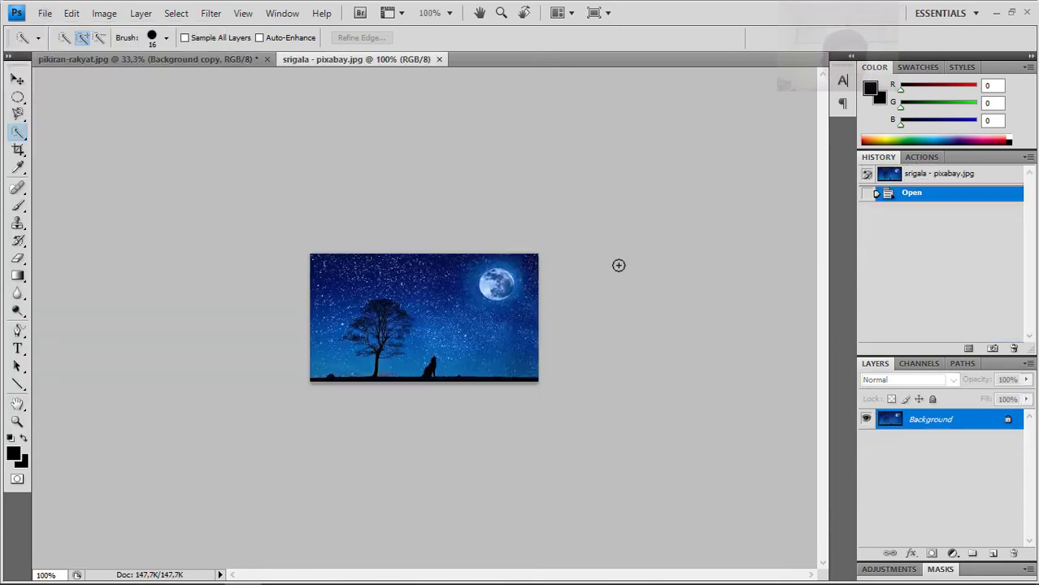
pyautogui.hotkey('ctrl', '+')
pyautogui.hotkey('ctrl', '+')
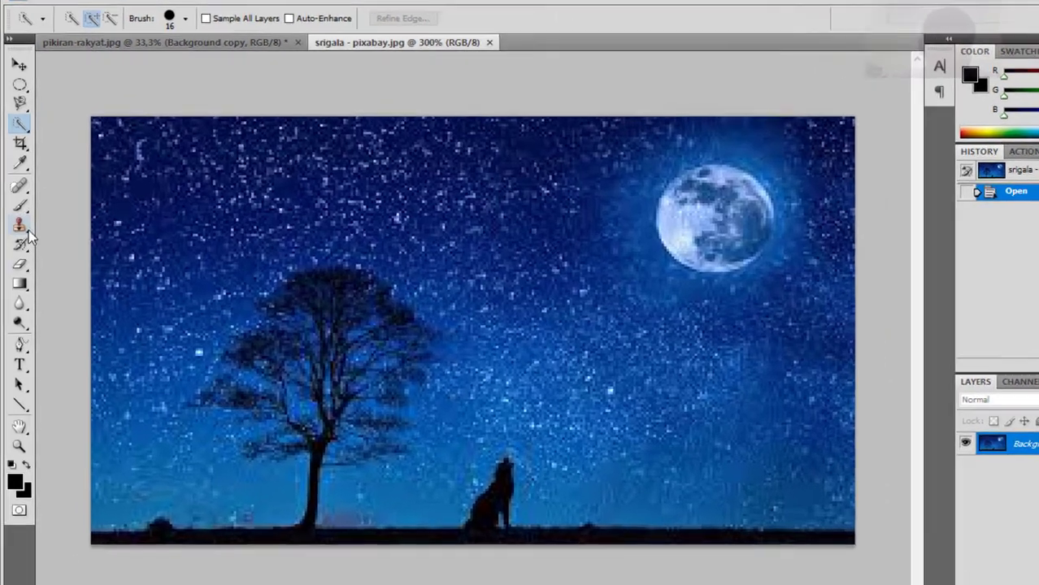
# Step: Activate the Clone Stamp Tool and set its brush diameter to 15 px
pyautogui.click(25, 230)
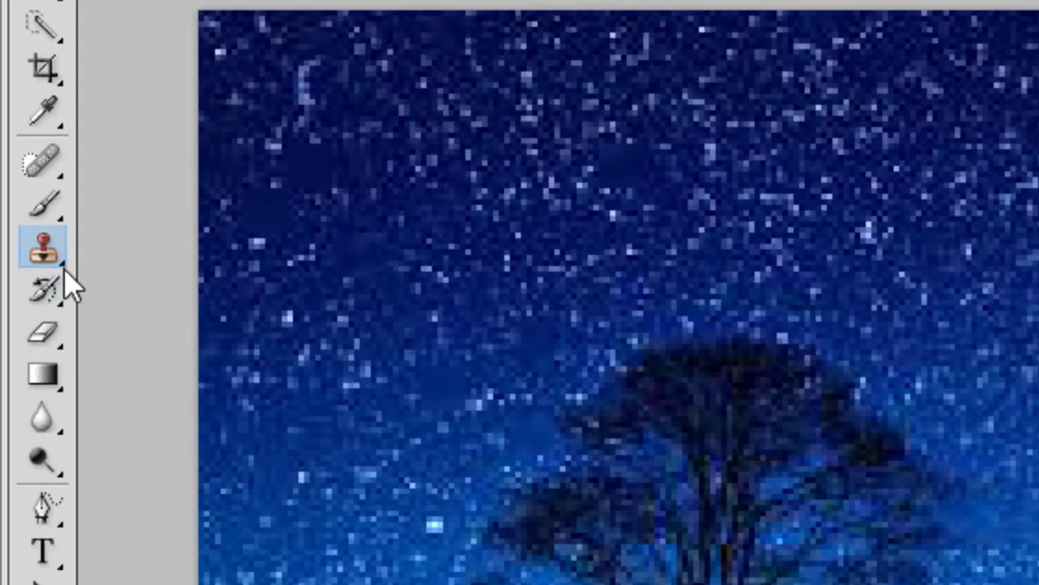
pyautogui.click(63, 270)
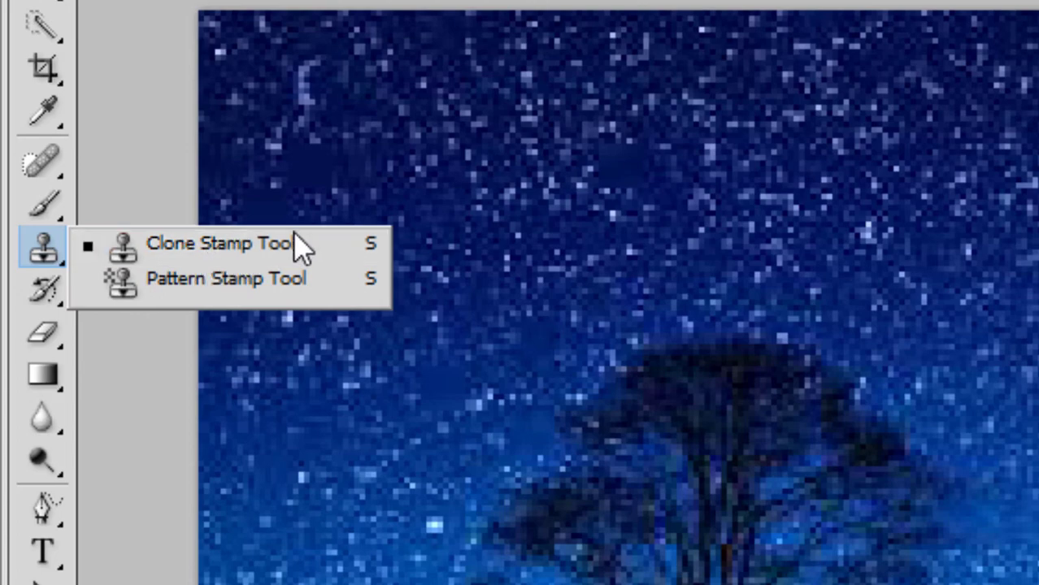
pyautogui.click(228, 249)
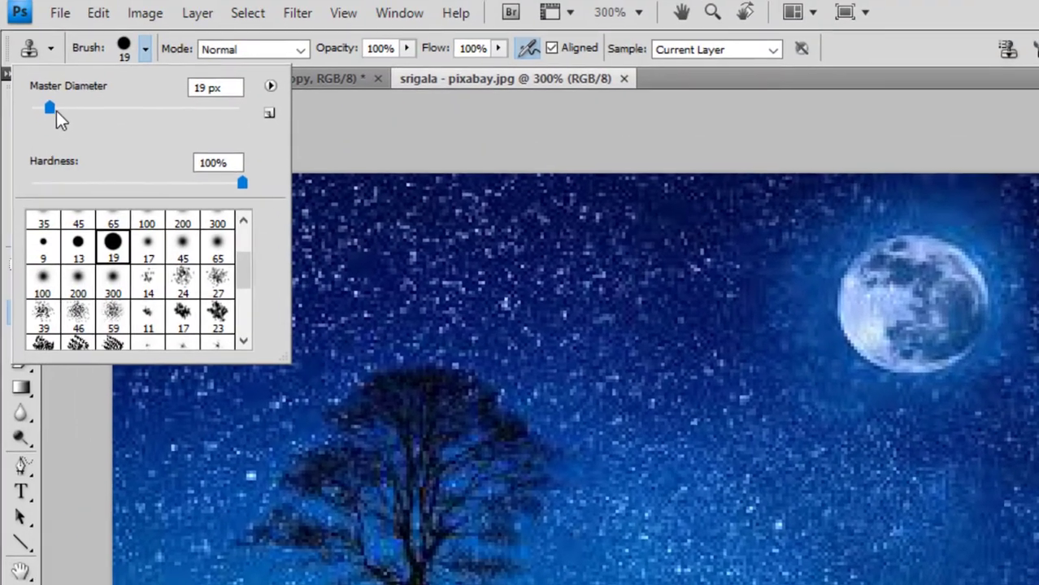
pyautogui.moveTo(56, 111); pyautogui.dragTo(50, 112)
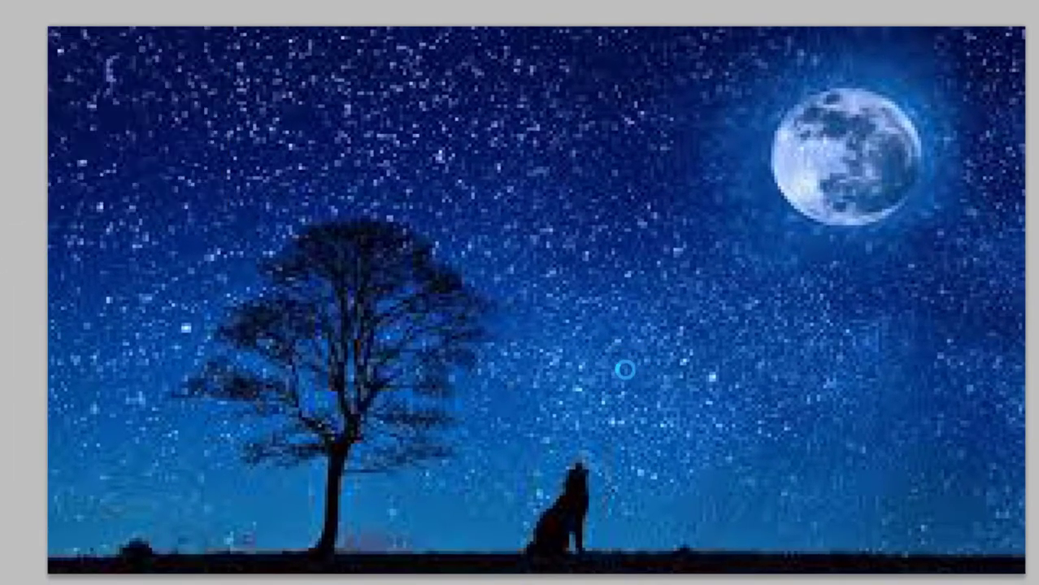
# Step: Try the Clone Stamp on the night sky and the wolf's head without defining a source point
pyautogui.click(624, 369)
pyautogui.click(650, 180)
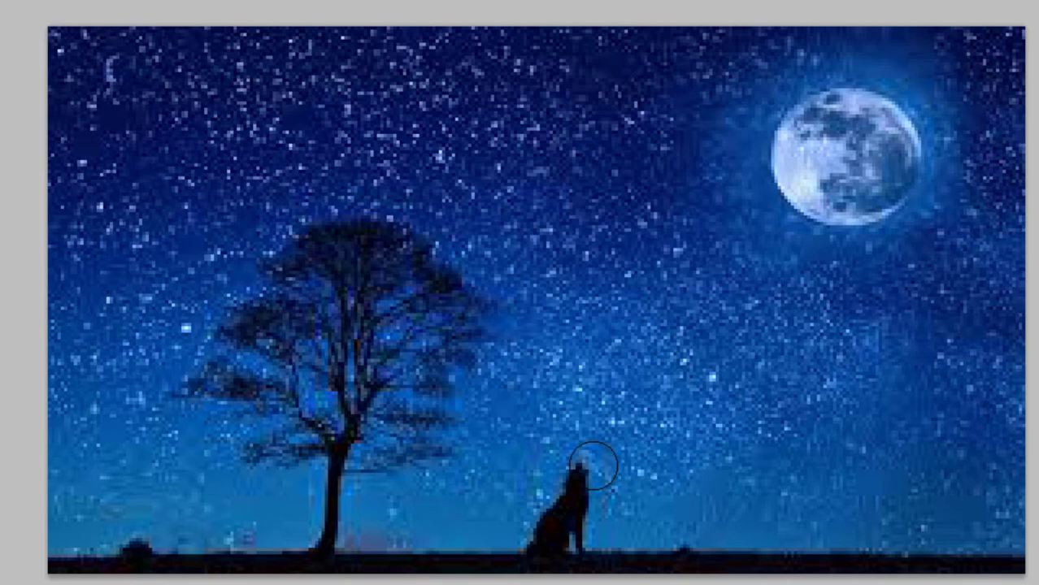
pyautogui.click(586, 472)
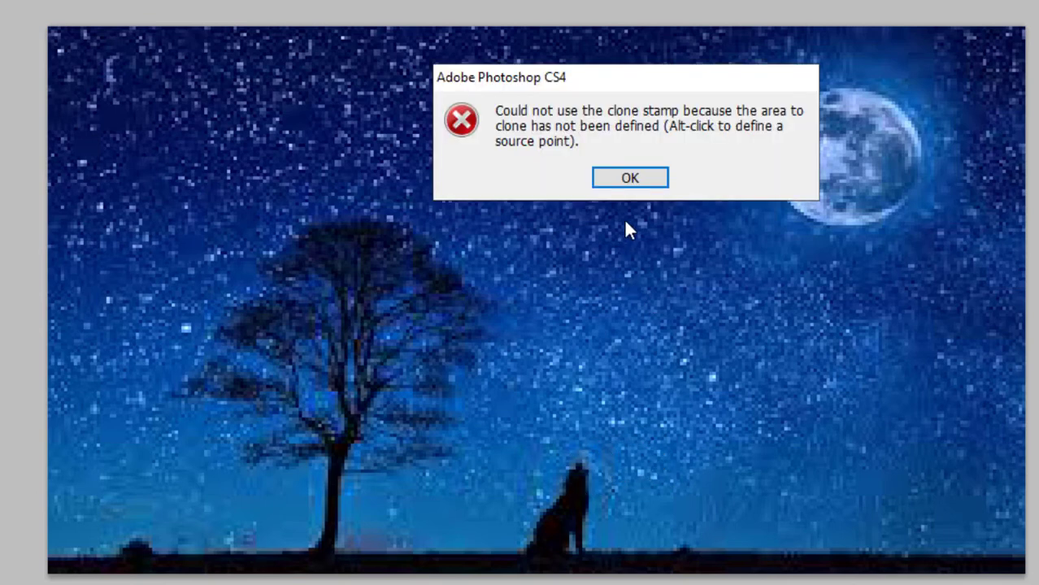
pyautogui.click(630, 178)
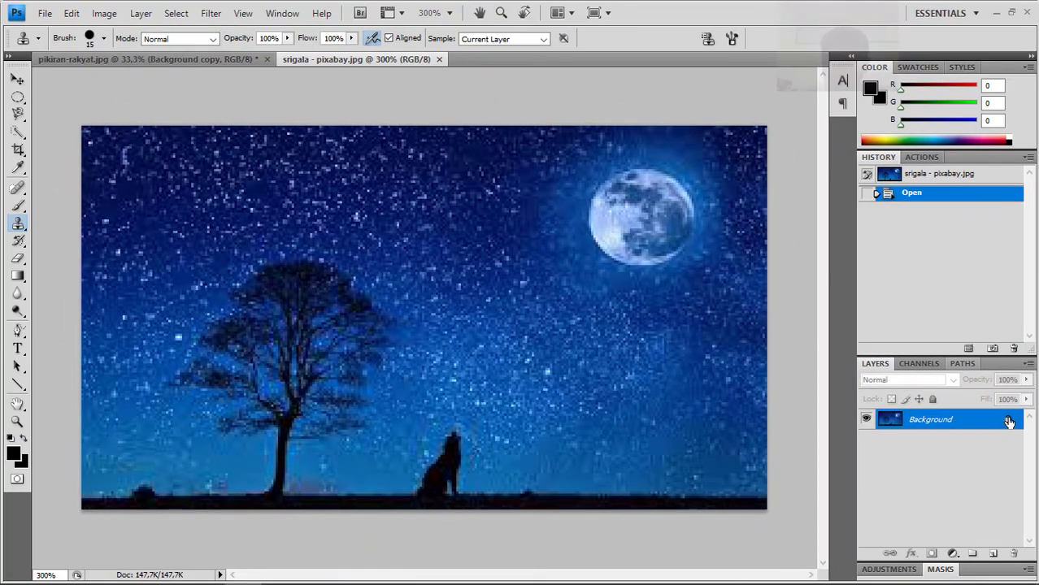
# Step: Duplicate the Background layer of the wolf photo, keeping the default copy name
pyautogui.doubleClick(1007, 421)
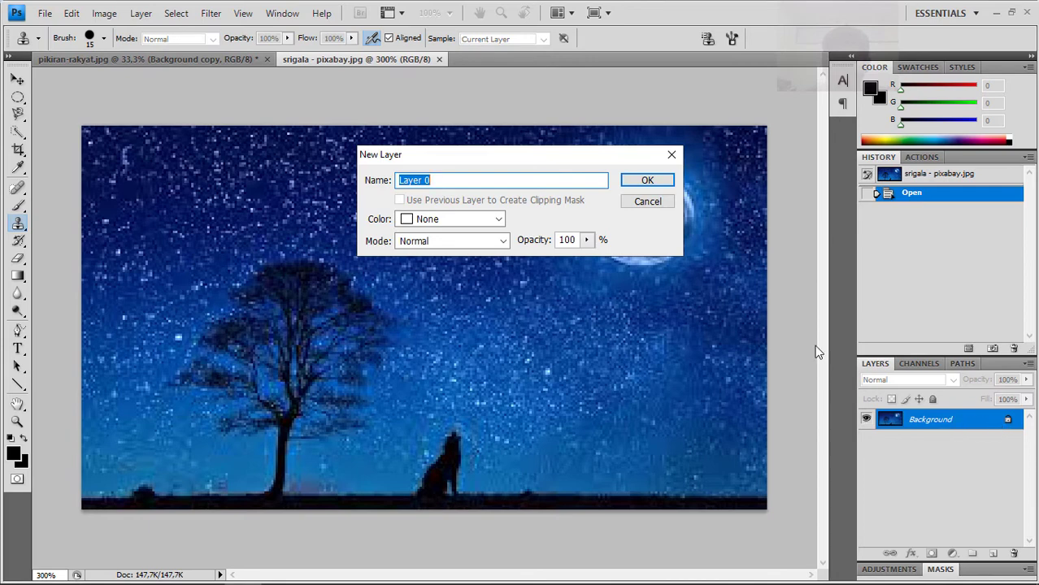
pyautogui.click(671, 155)
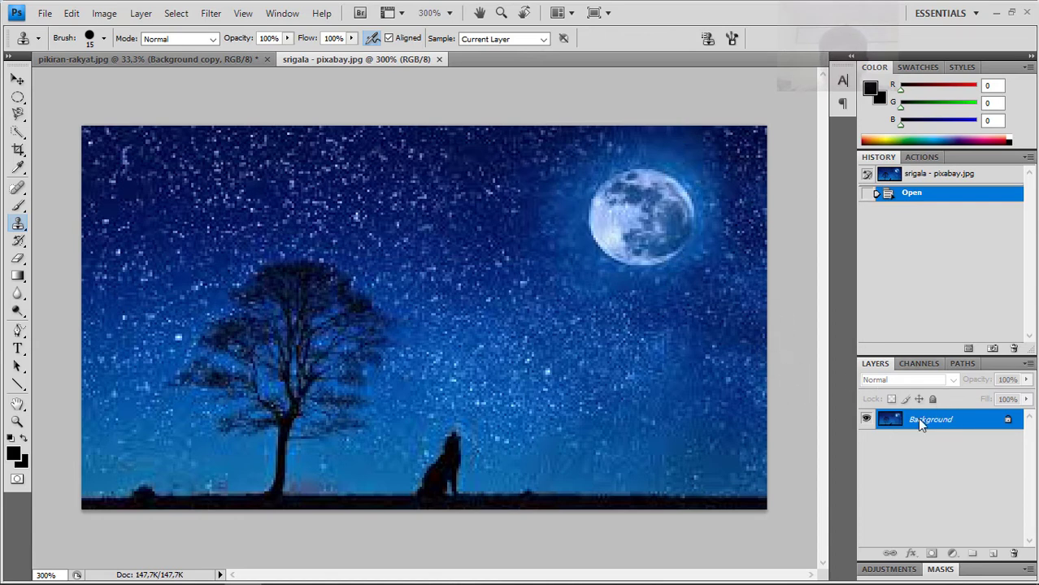
pyautogui.rightClick(946, 425)
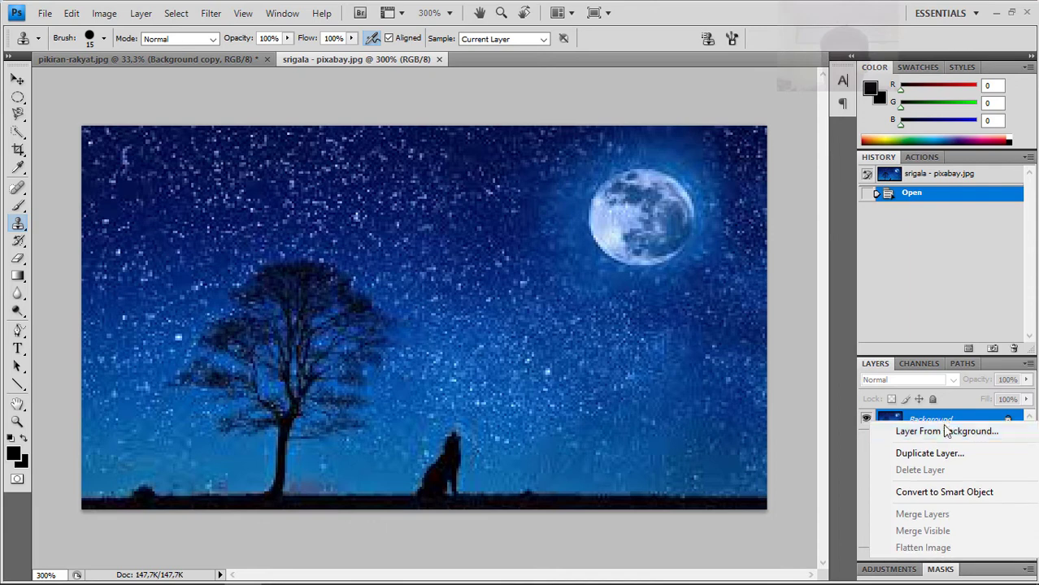
pyautogui.click(925, 453)
pyautogui.click(653, 172)
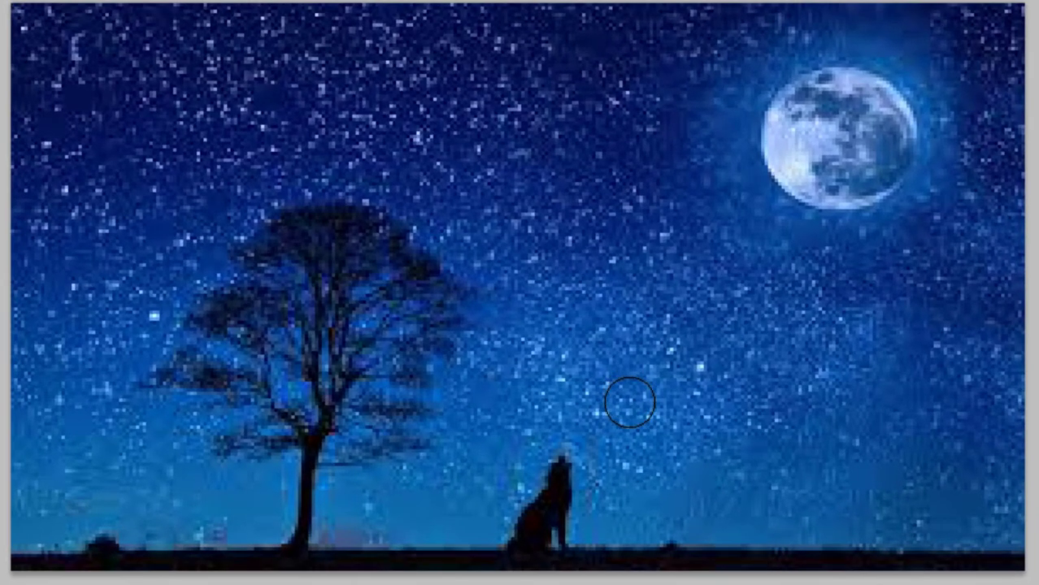
# Step: Try to sample the starry sky above the wolf and clone it over the wolf's head
pyautogui.keyDown('alt'); pyautogui.click(587, 402); pyautogui.keyUp('alt')
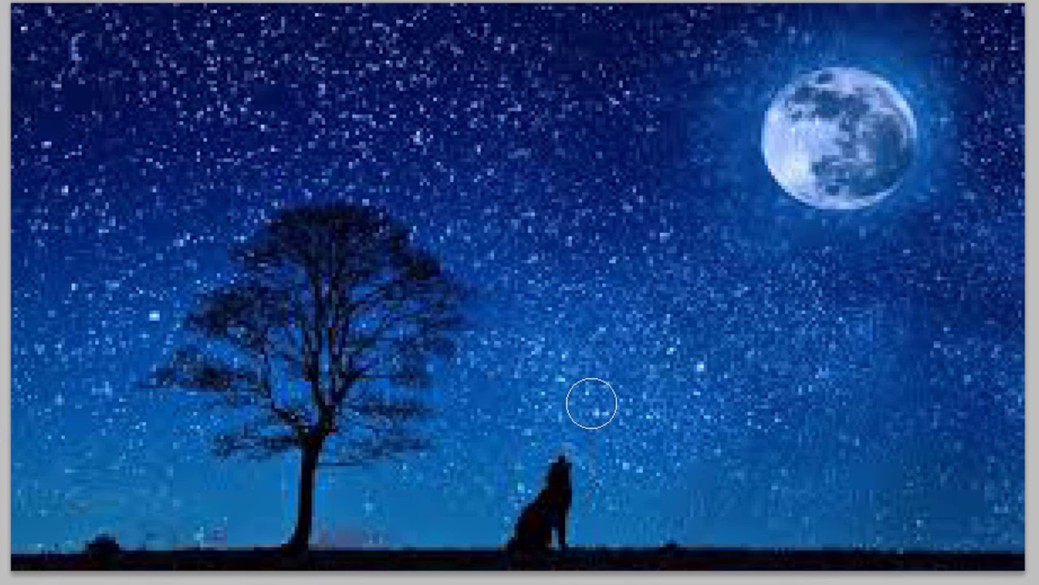
pyautogui.click(557, 488)
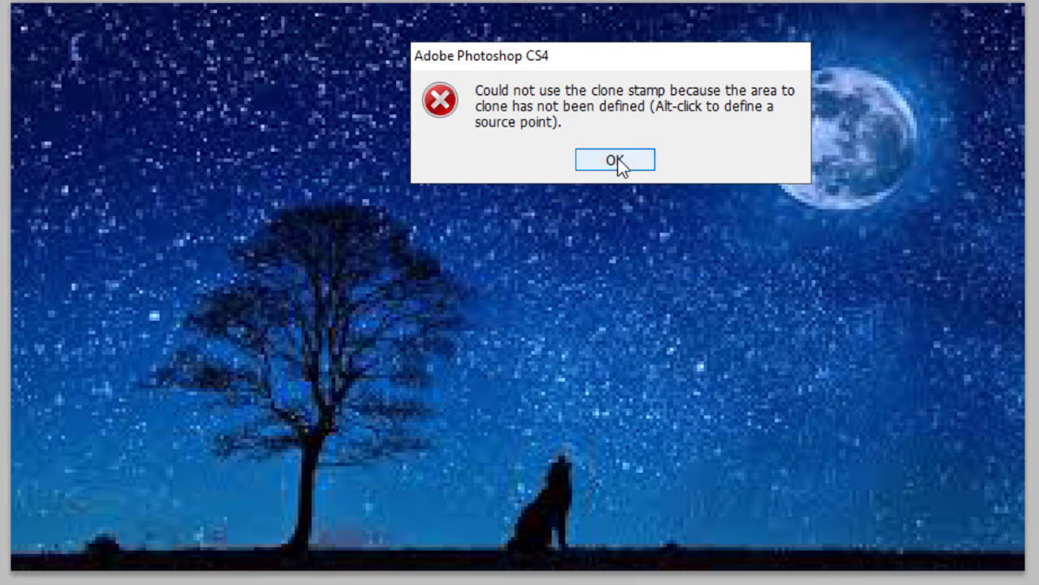
pyautogui.click(615, 161)
pyautogui.click(556, 476)
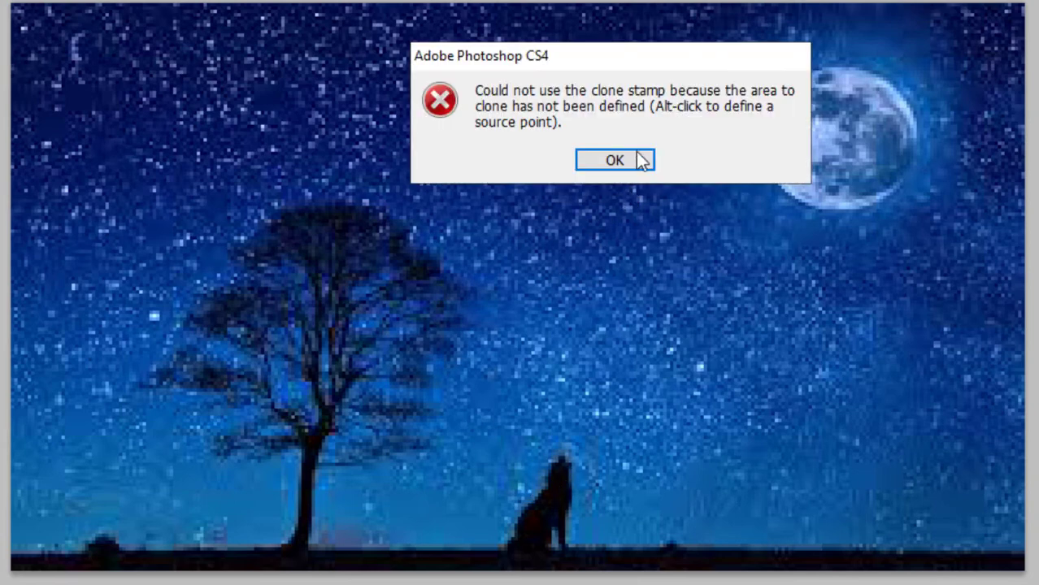
pyautogui.click(615, 160)
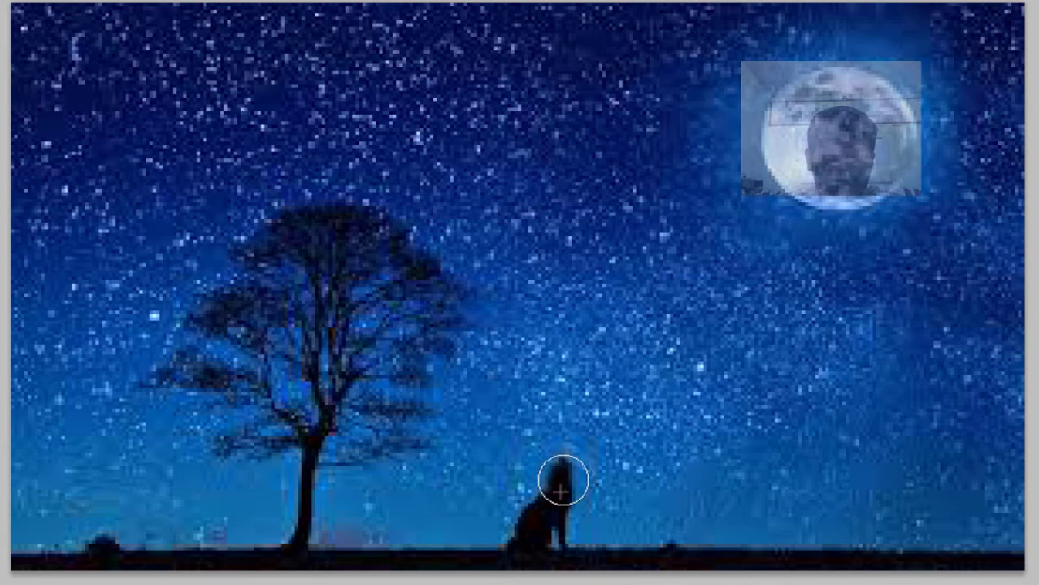
# Step: Sample the starry sky above the wolf and clone it over the whole silhouette, finishing the remaining traces with a 9 px brush
pyautogui.keyDown('alt'); pyautogui.click(606, 386); pyautogui.keyUp('alt')
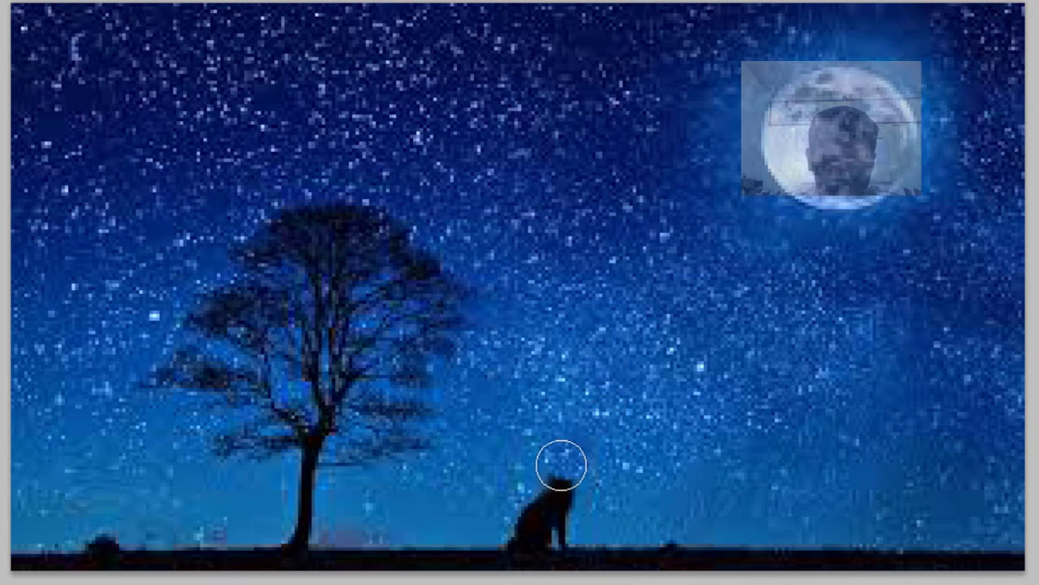
pyautogui.moveTo(567, 461)
pyautogui.mouseDown()
pyautogui.moveTo(550, 490)
pyautogui.moveTo(576, 484)
pyautogui.moveTo(535, 503)
pyautogui.moveTo(546, 511)
pyautogui.moveTo(522, 510)
pyautogui.moveTo(564, 526)
pyautogui.moveTo(555, 482)
pyautogui.mouseUp()
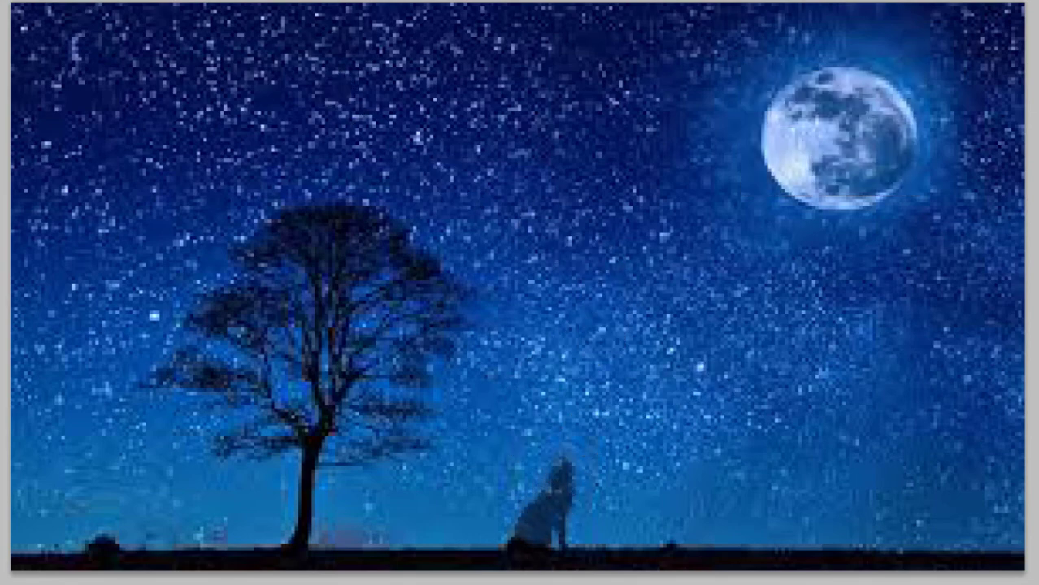
pyautogui.click(134, 22)
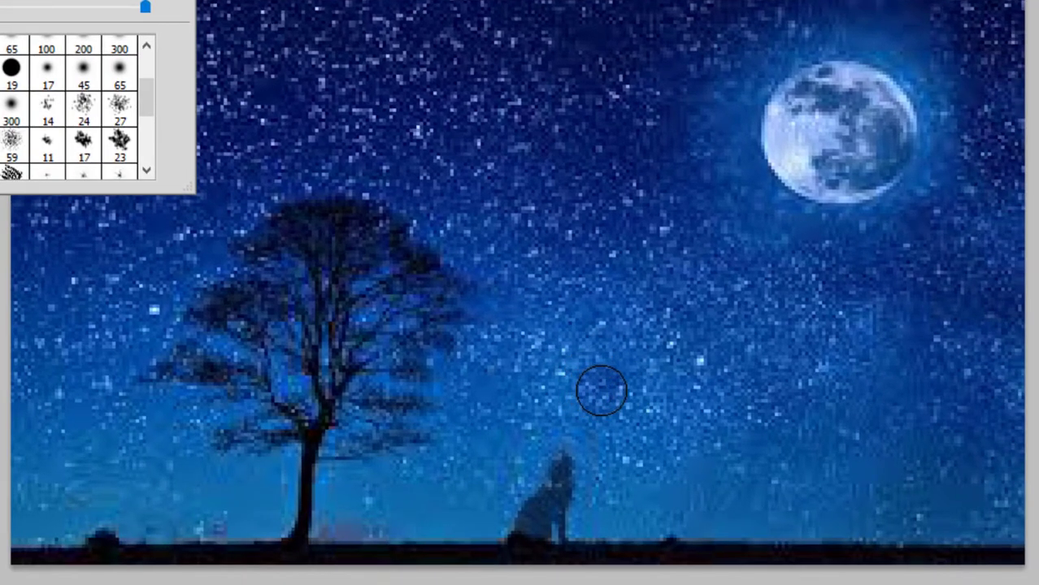
pyautogui.click(600, 391)
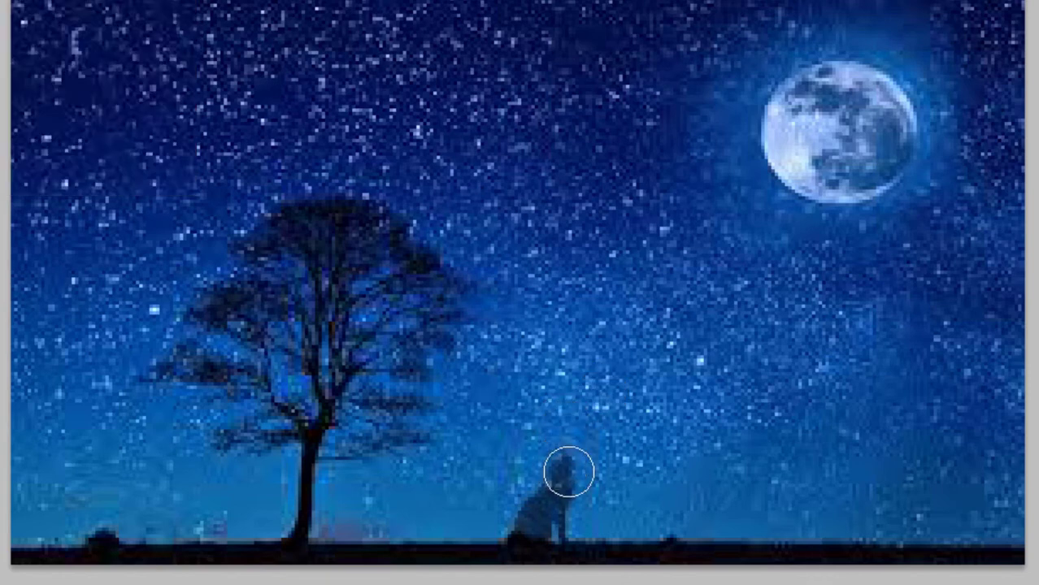
pyautogui.moveTo(568, 472)
pyautogui.mouseDown()
pyautogui.moveTo(526, 515)
pyautogui.moveTo(516, 509)
pyautogui.moveTo(557, 502)
pyautogui.moveTo(549, 507)
pyautogui.moveTo(565, 486)
pyautogui.moveTo(558, 475)
pyautogui.moveTo(568, 482)
pyautogui.moveTo(558, 467)
pyautogui.moveTo(564, 480)
pyautogui.moveTo(569, 458)
pyautogui.moveTo(547, 475)
pyautogui.moveTo(554, 516)
pyautogui.moveTo(578, 515)
pyautogui.moveTo(547, 516)
pyautogui.moveTo(575, 506)
pyautogui.moveTo(510, 515)
pyautogui.moveTo(544, 521)
pyautogui.moveTo(543, 496)
pyautogui.mouseUp()
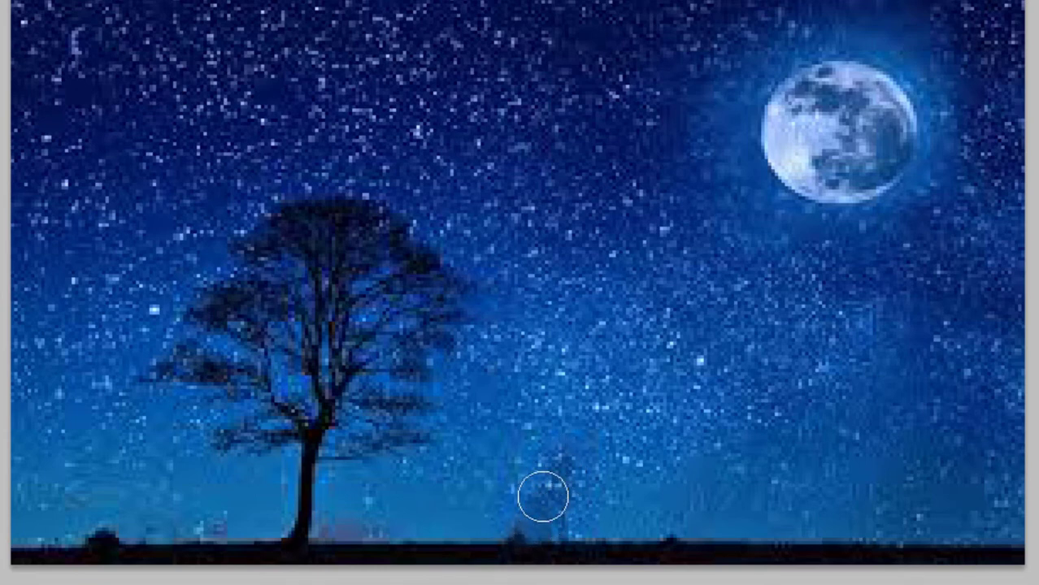
pyautogui.moveTo(576, 456)
pyautogui.mouseDown()
pyautogui.moveTo(527, 492)
pyautogui.moveTo(530, 523)
pyautogui.moveTo(516, 512)
pyautogui.moveTo(586, 499)
pyautogui.moveTo(537, 444)
pyautogui.mouseUp()
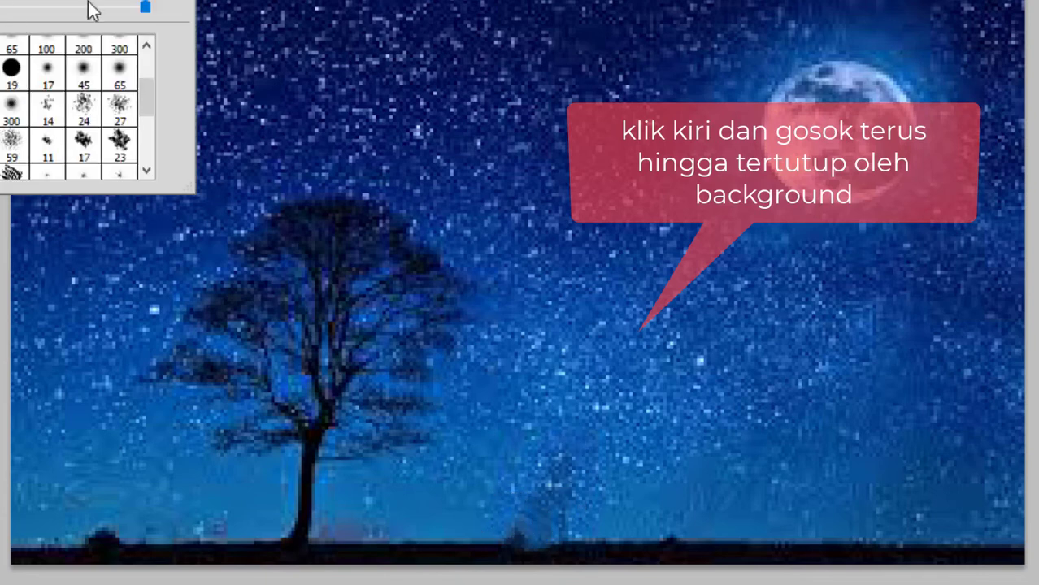
pyautogui.click(513, 452)
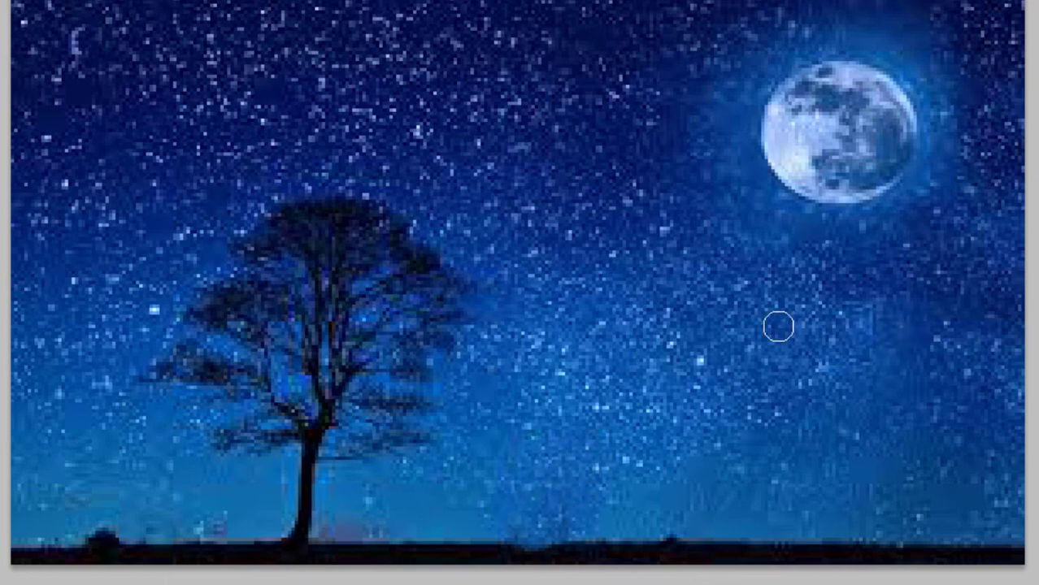
pyautogui.hotkey('ctrl', '-')
pyautogui.hotkey('ctrl', '-')
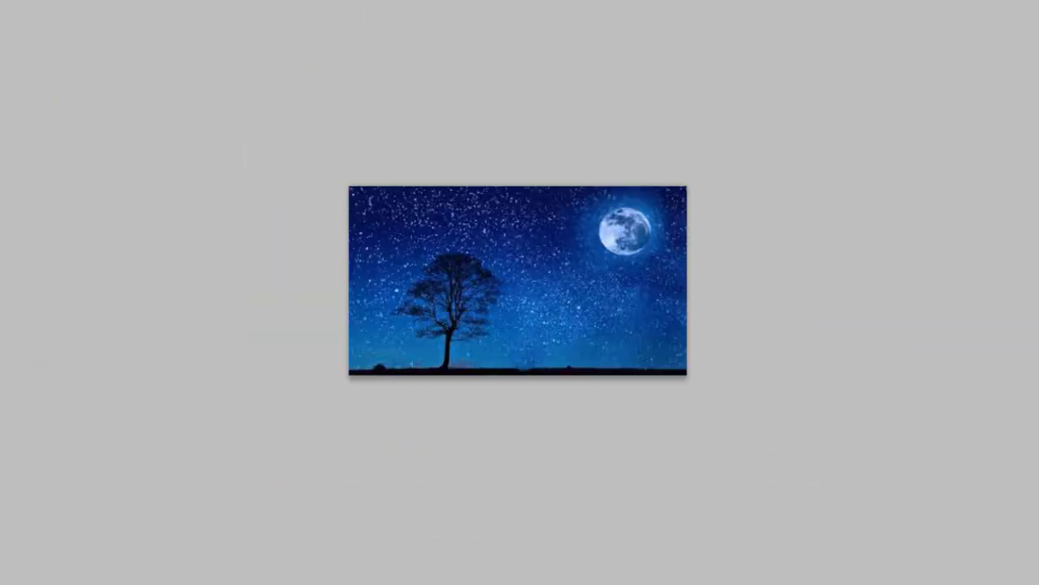
# Step: Open the photo orang di gunung - tribunnews.jpg in its own document
pyautogui.click(45, 13)
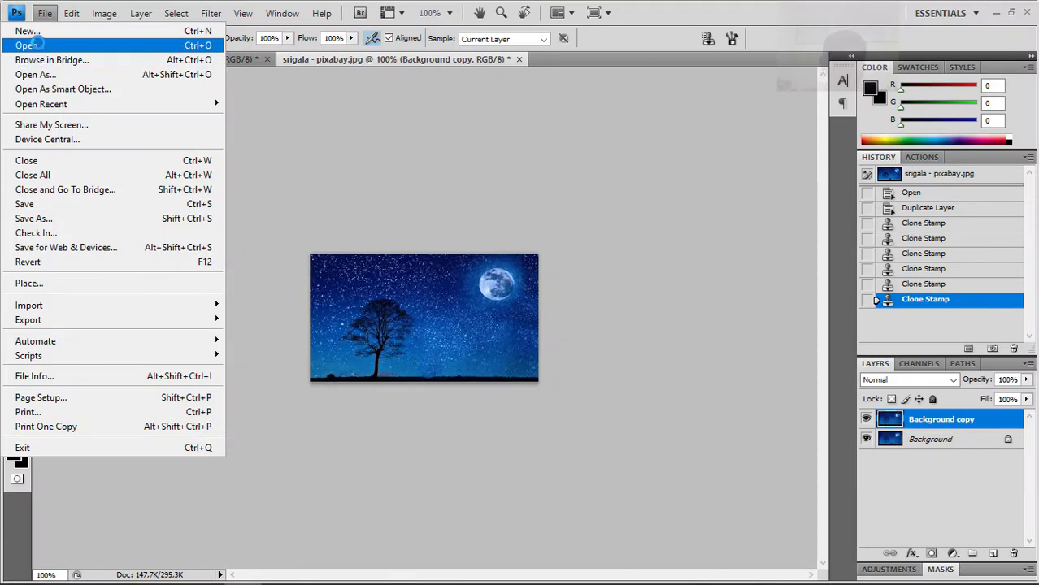
pyautogui.click(49, 44)
pyautogui.moveTo(770, 159); pyautogui.dragTo(762, 227)
pyautogui.doubleClick(574, 213)
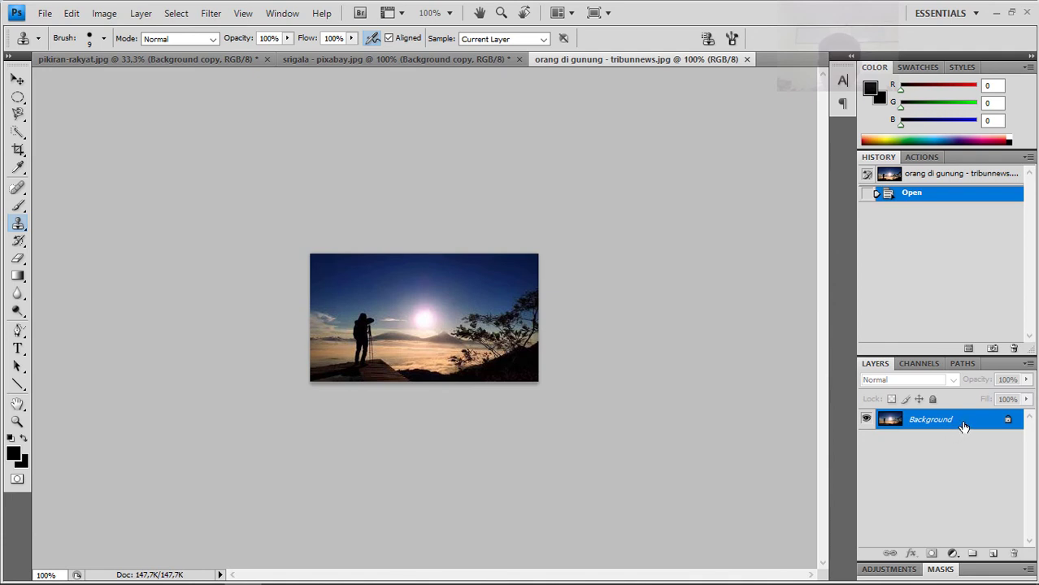
# Step: Duplicate the Background layer of the mountain photo with the default name and magnify the image to 300%
pyautogui.rightClick(958, 426)
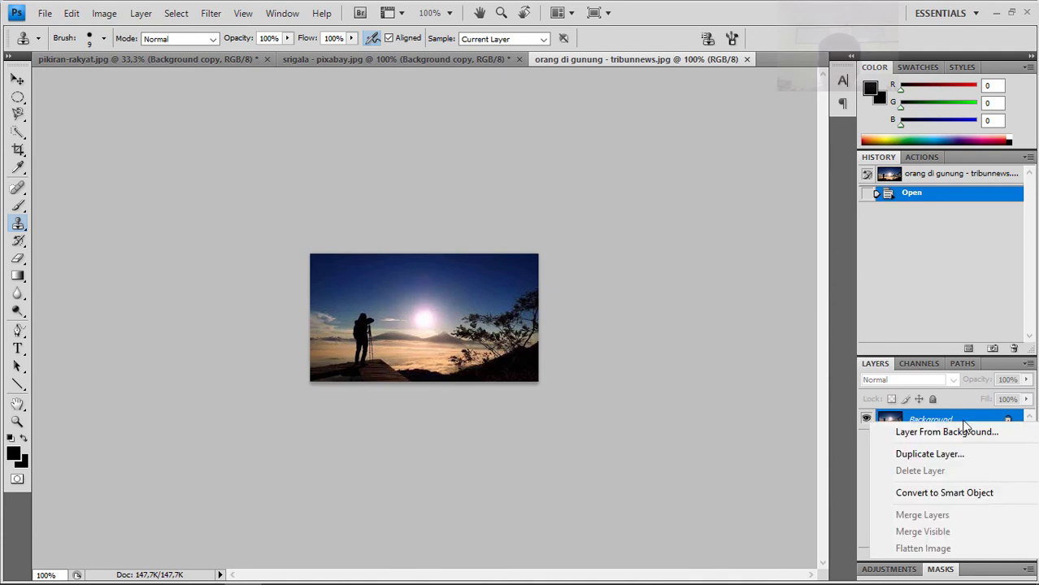
pyautogui.click(932, 451)
pyautogui.click(652, 171)
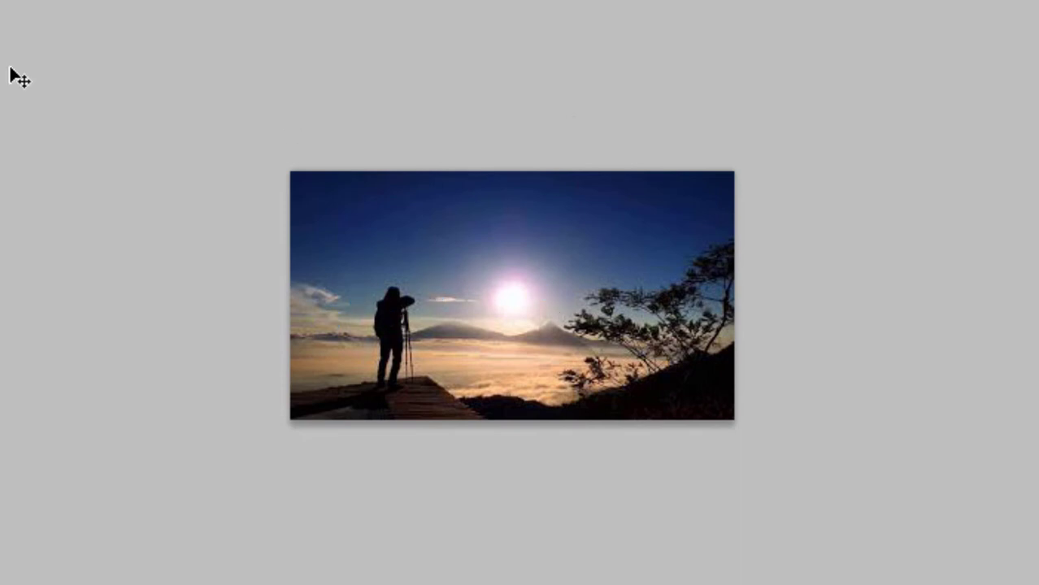
pyautogui.hotkey('ctrl', '+')
pyautogui.hotkey('ctrl', '+')
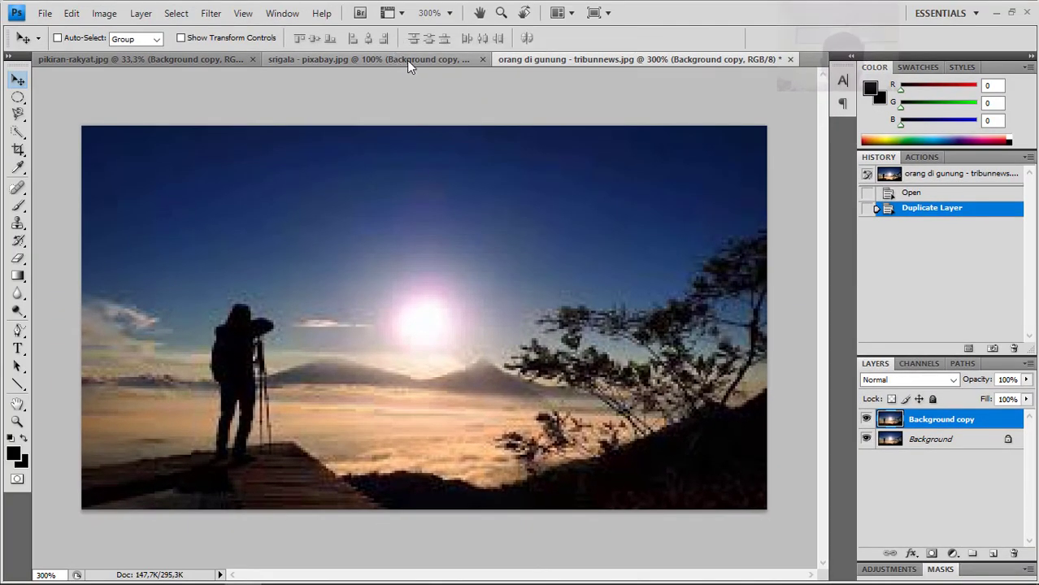
# Step: Compare the srigala - pixabay.jpg and orang di gunung - tribunnews.jpg documents, returning to the retouched night-sky image
pyautogui.click(406, 60)
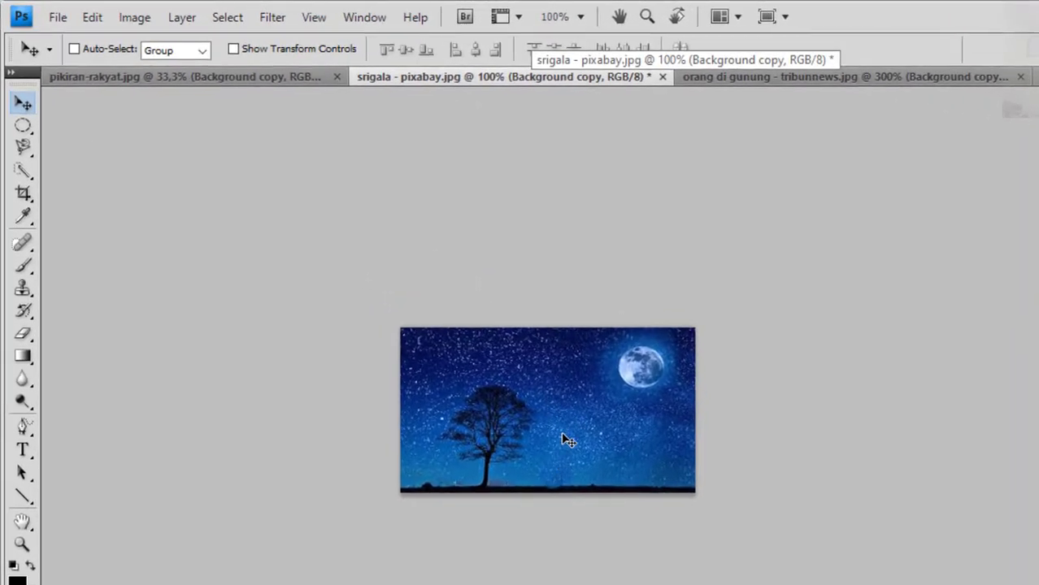
pyautogui.click(774, 78)
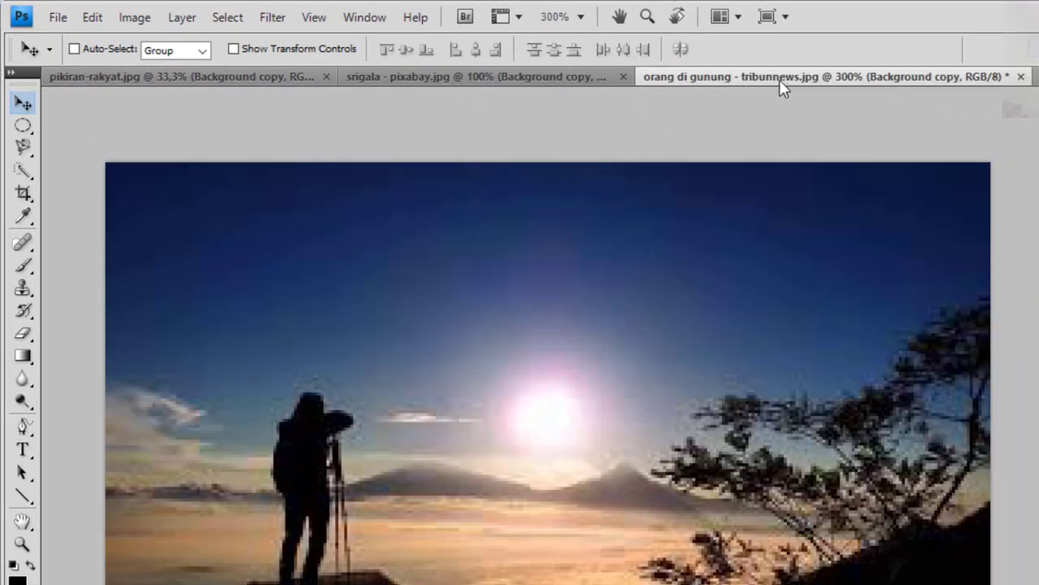
pyautogui.click(574, 78)
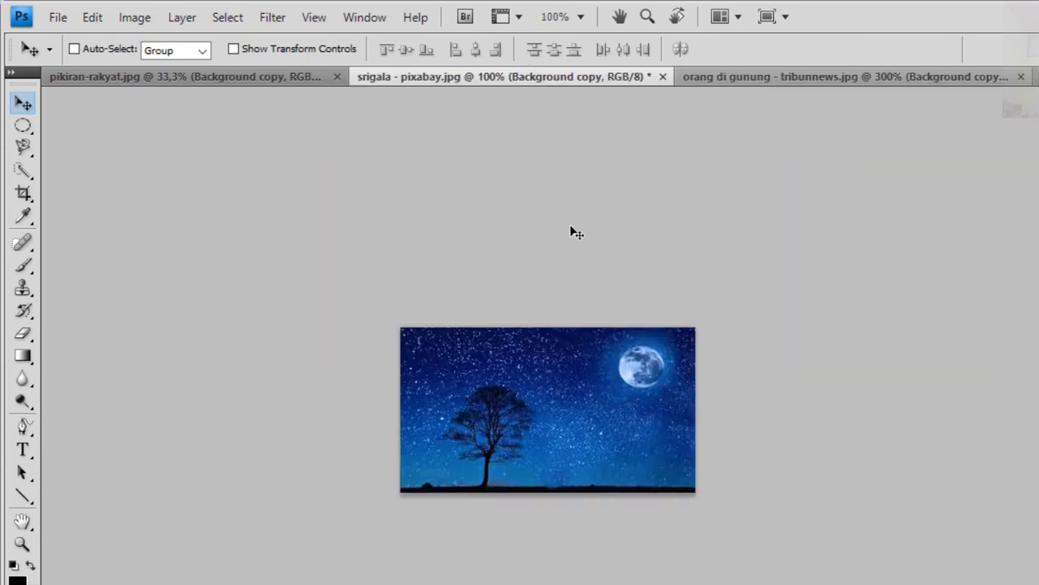
pyautogui.click(804, 81)
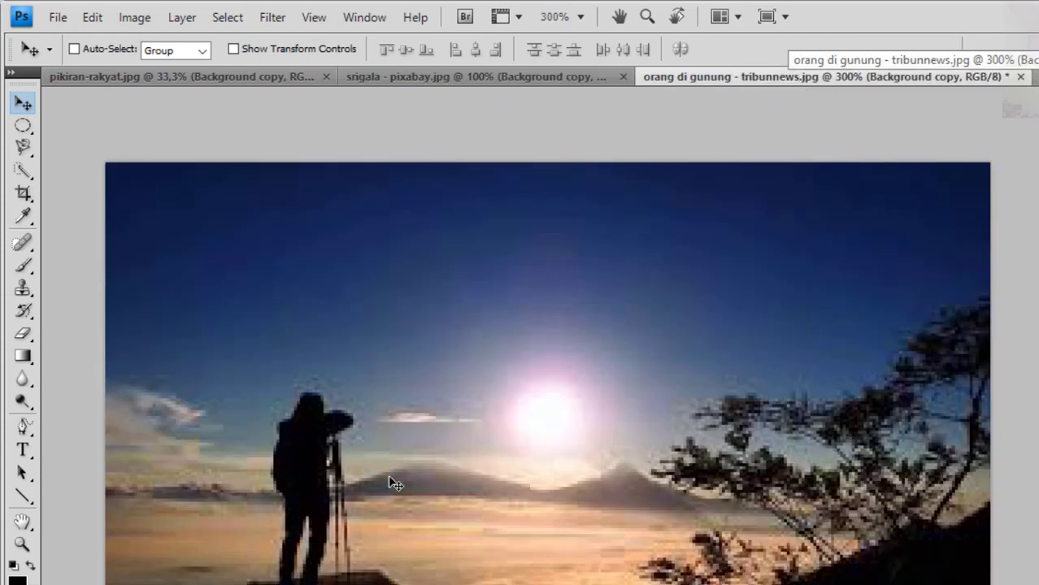
pyautogui.click(553, 78)
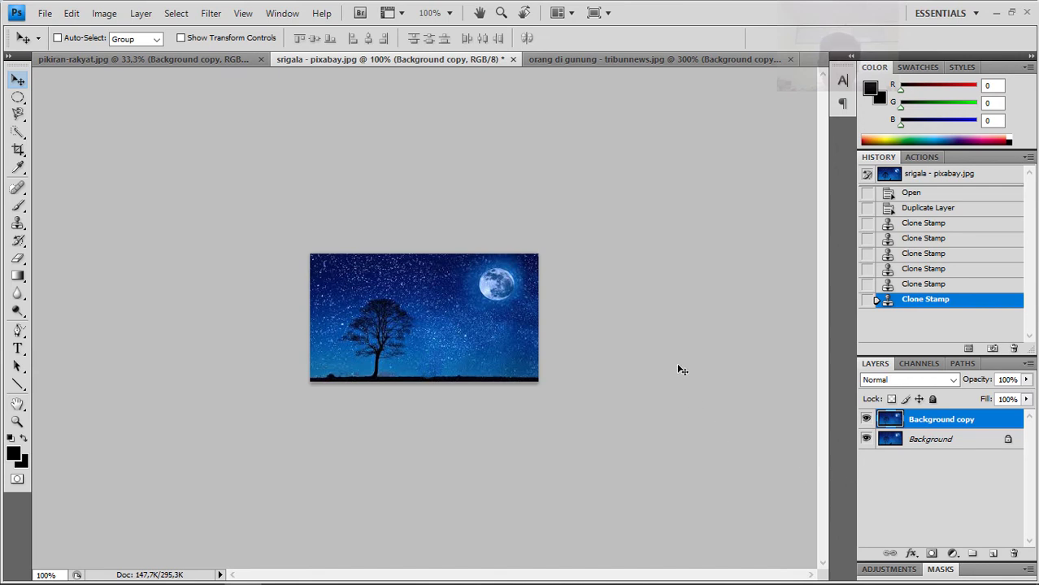
# Step: Look over the mountain and night-sky photos and bring up the pikiran-rakyat.jpg peach document
pyautogui.click(626, 60)
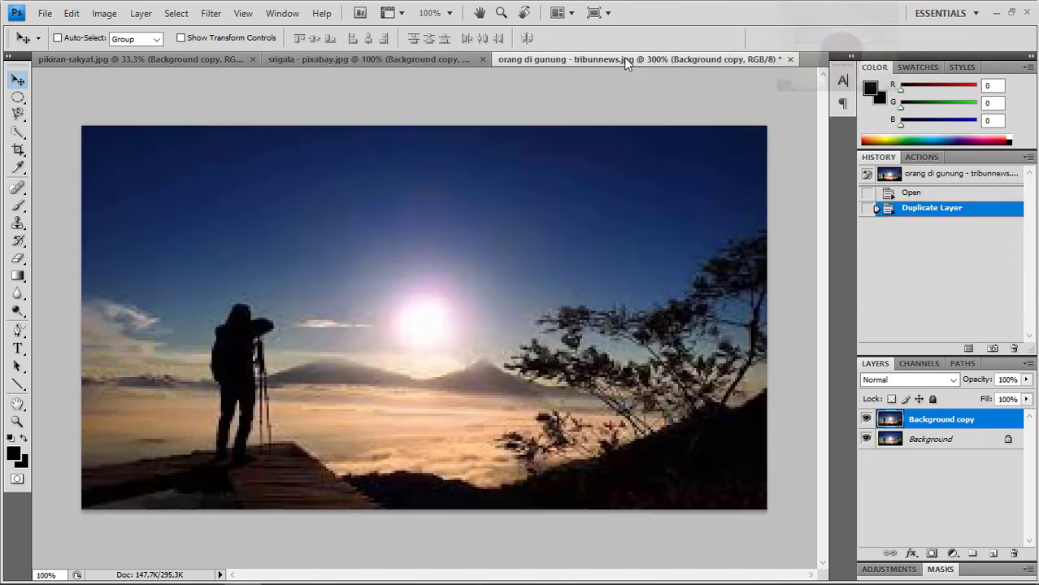
pyautogui.click(416, 58)
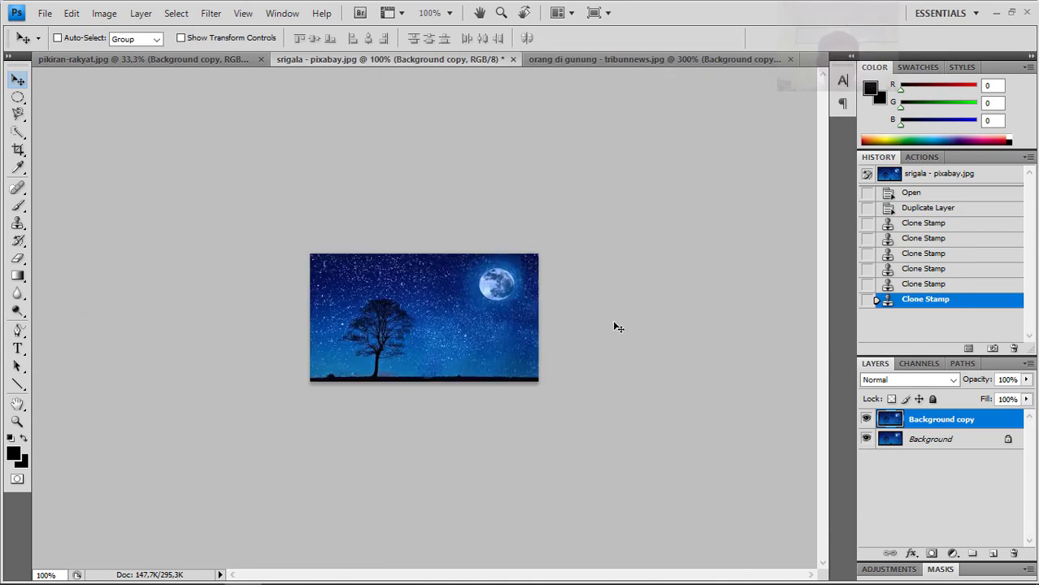
pyautogui.click(210, 59)
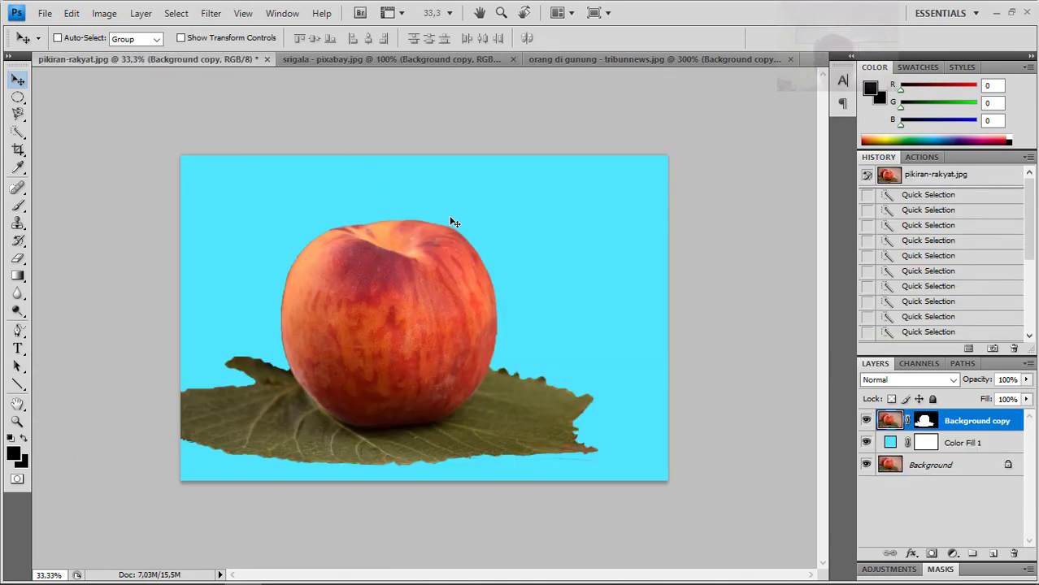
# Step: Examine the file formats offered when saving the peach document, and leave without saving it
pyautogui.click(46, 13)
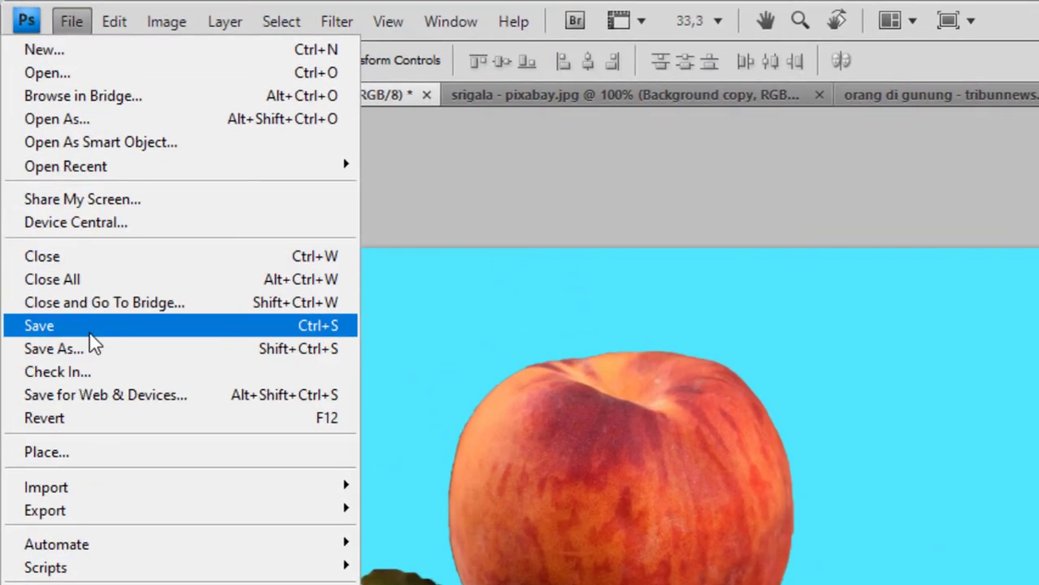
pyautogui.click(118, 329)
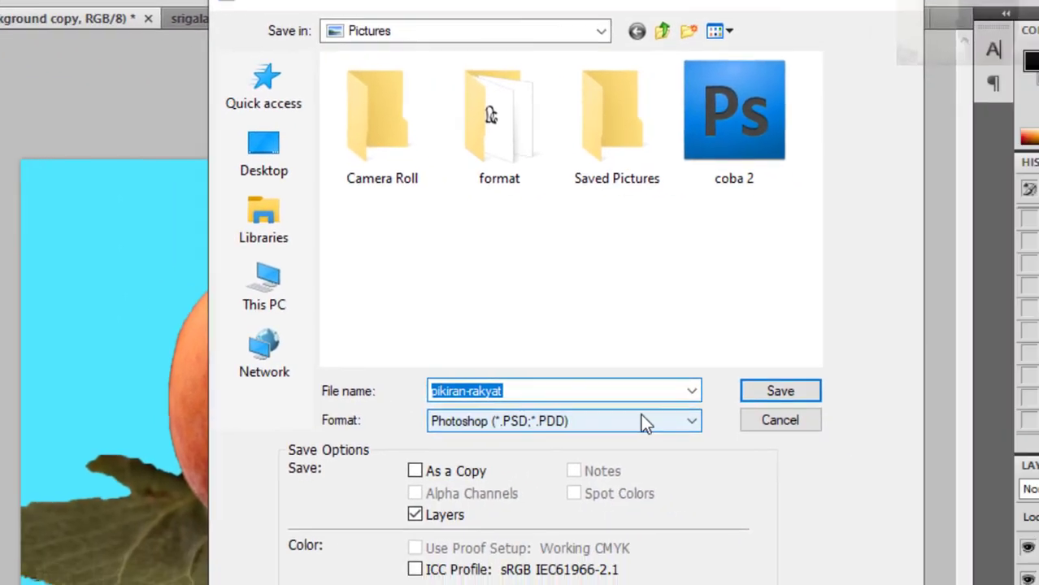
pyautogui.click(528, 380)
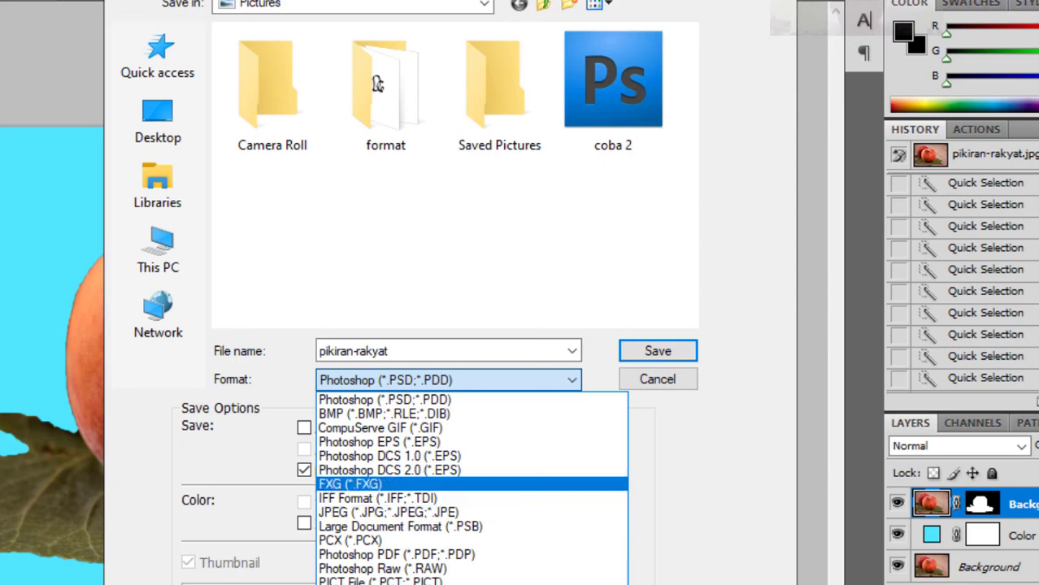
pyautogui.click(376, 84)
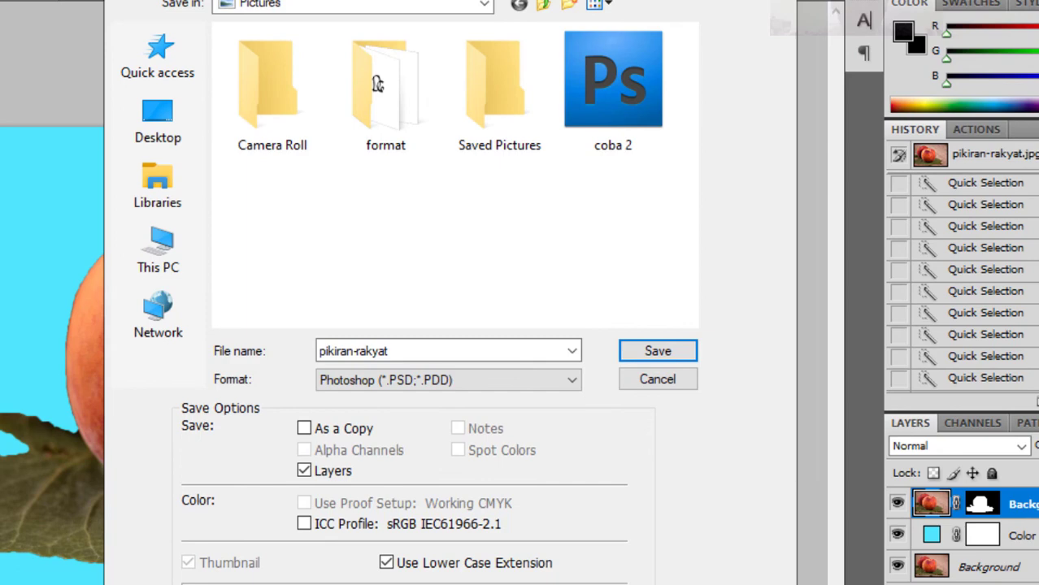
pyautogui.click(774, 2)
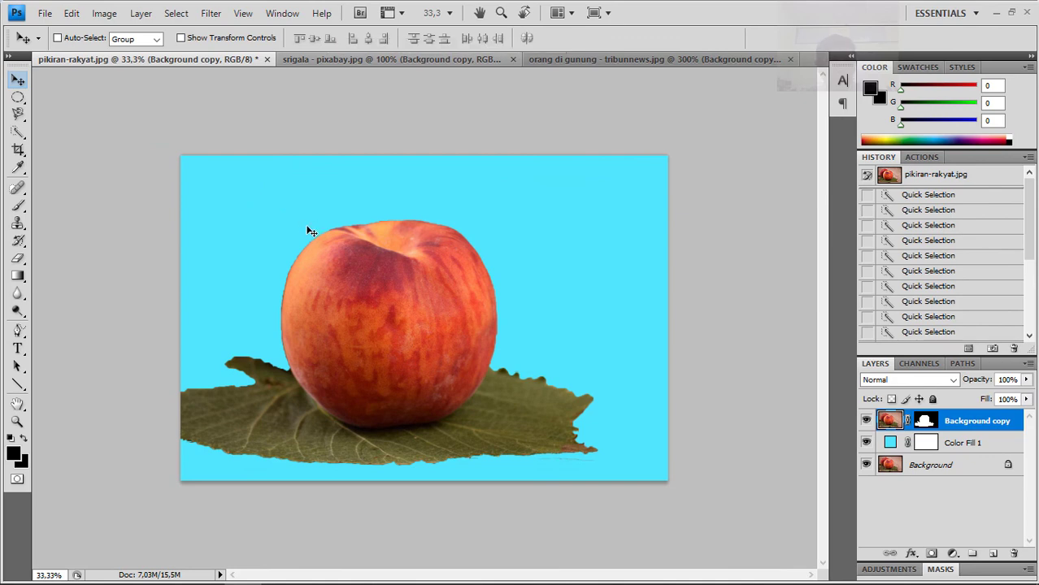
# Step: Review the srigala - pixabay.jpg and orang di gunung - tribunnews.jpg documents again and minimize Photoshop to the desktop
pyautogui.click(444, 60)
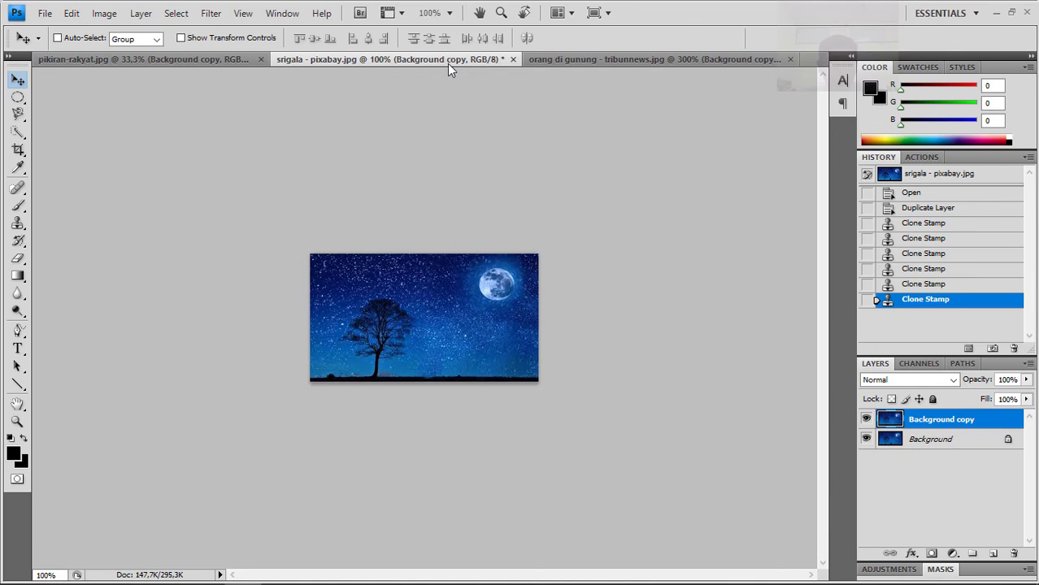
pyautogui.click(603, 61)
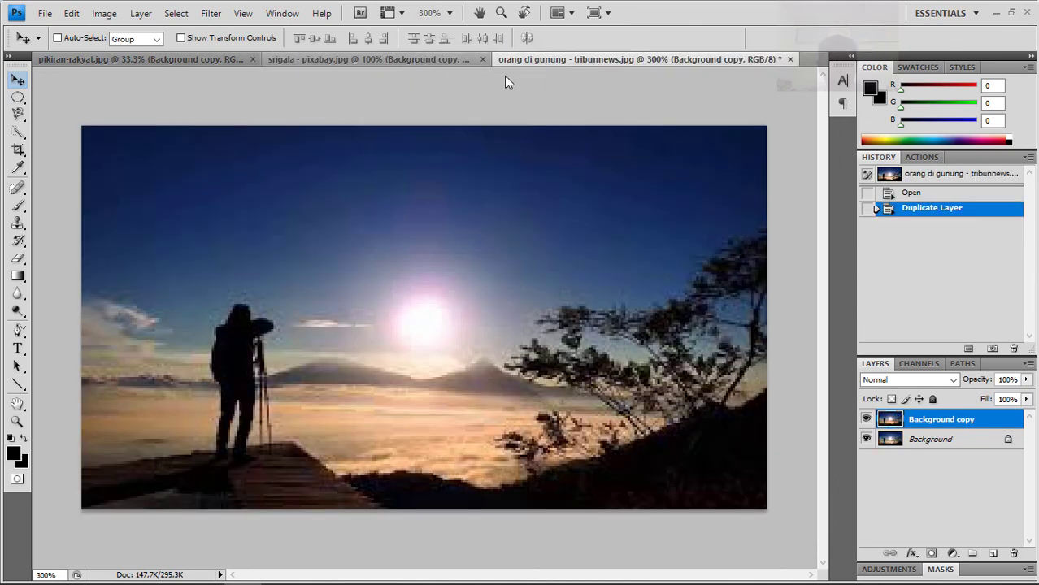
pyautogui.hotkey('ctrl', 'shift', 'Tab')
pyautogui.hotkey('ctrl', 'Tab')
pyautogui.click(420, 63)
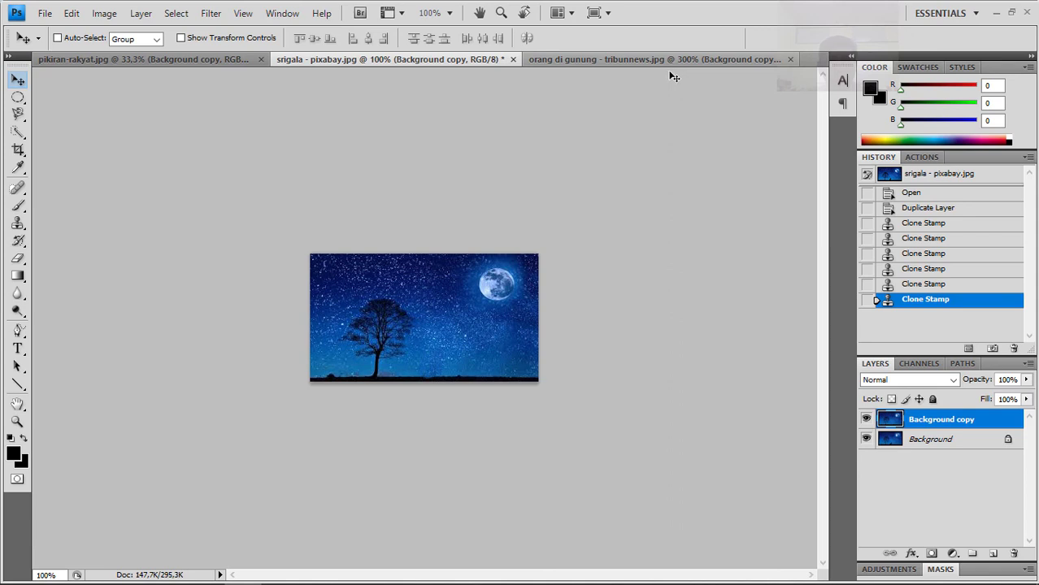
pyautogui.click(995, 14)
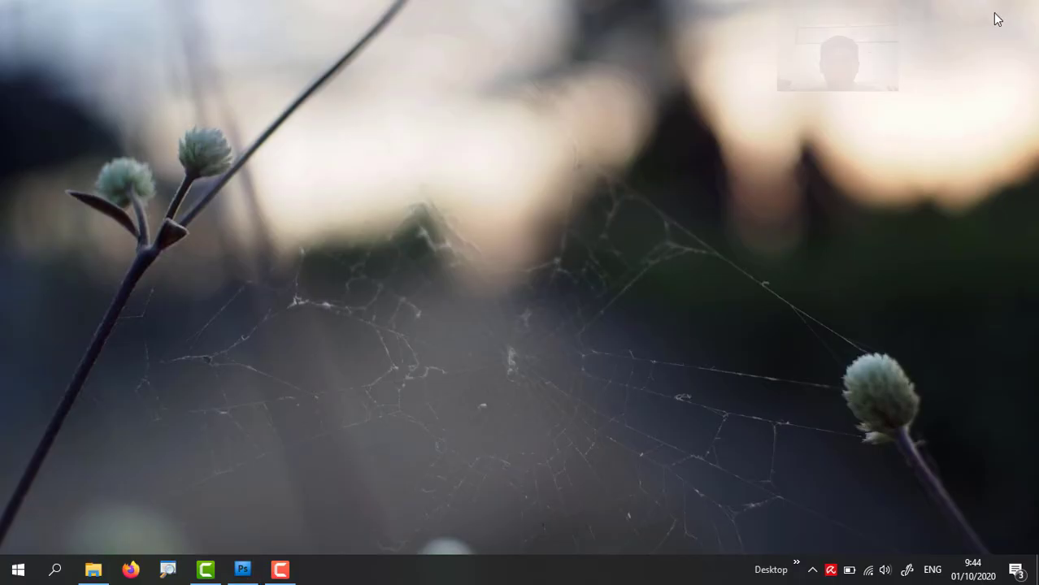